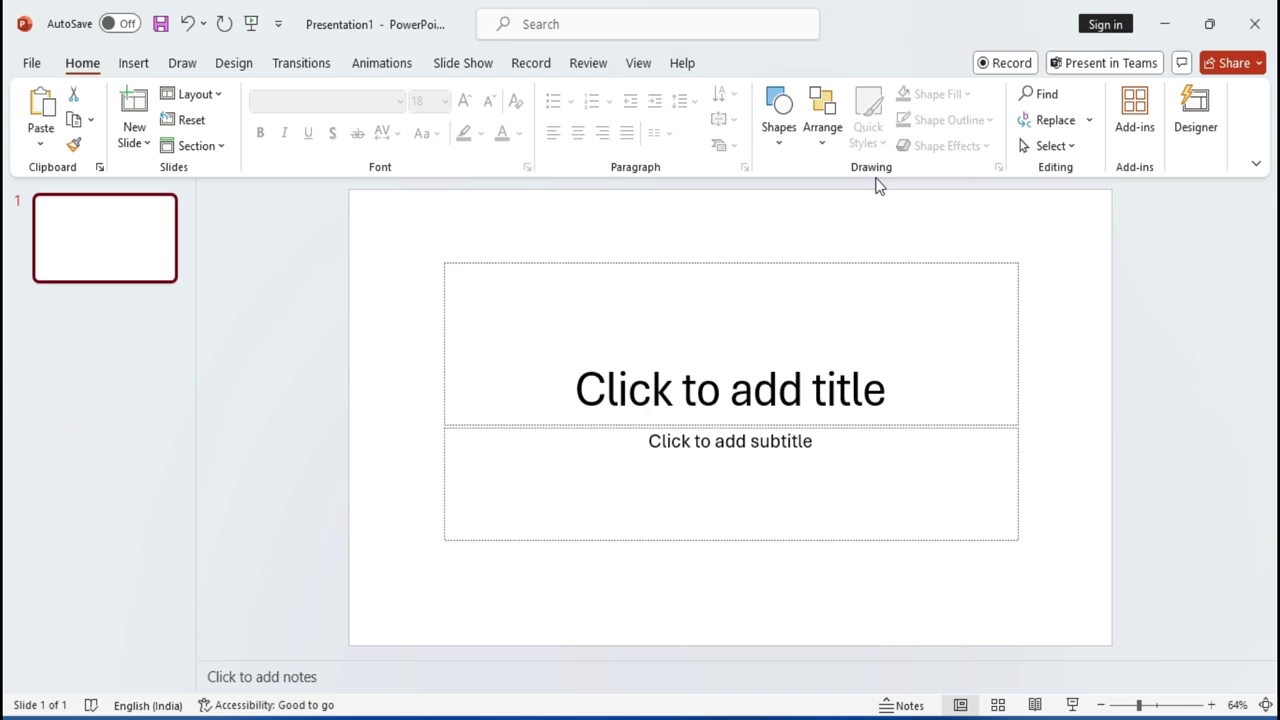
Insert a slide with the Blank layout and browse the Shapes gallery for the Rectangle.
{"action": "left_click", "coordinate": [135, 143]}
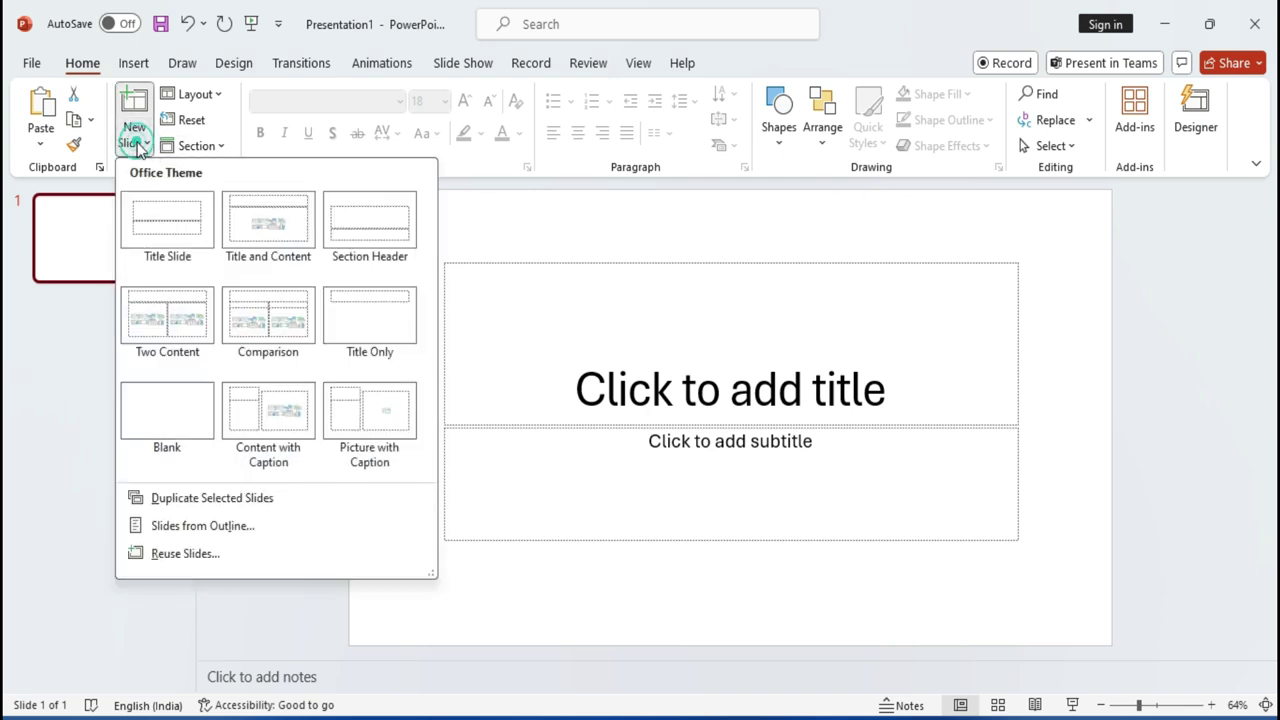
{"action": "left_click", "coordinate": [192, 421]}
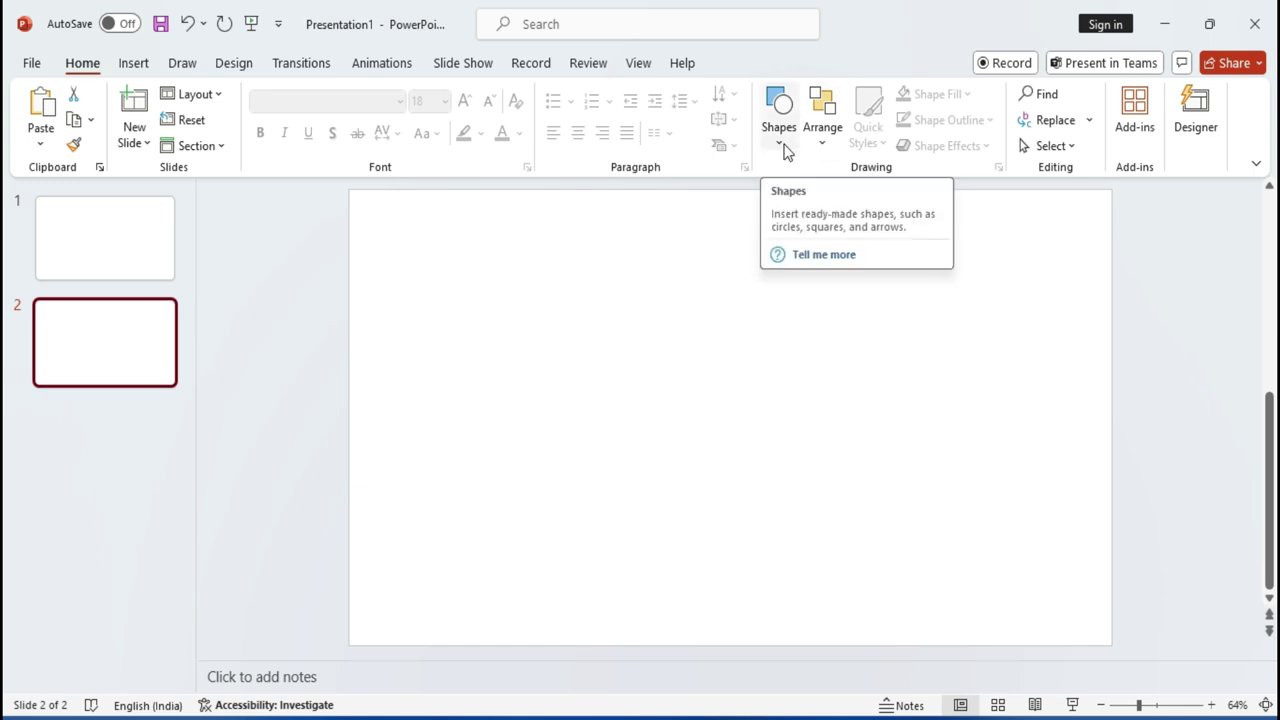
{"action": "left_click", "coordinate": [785, 148]}
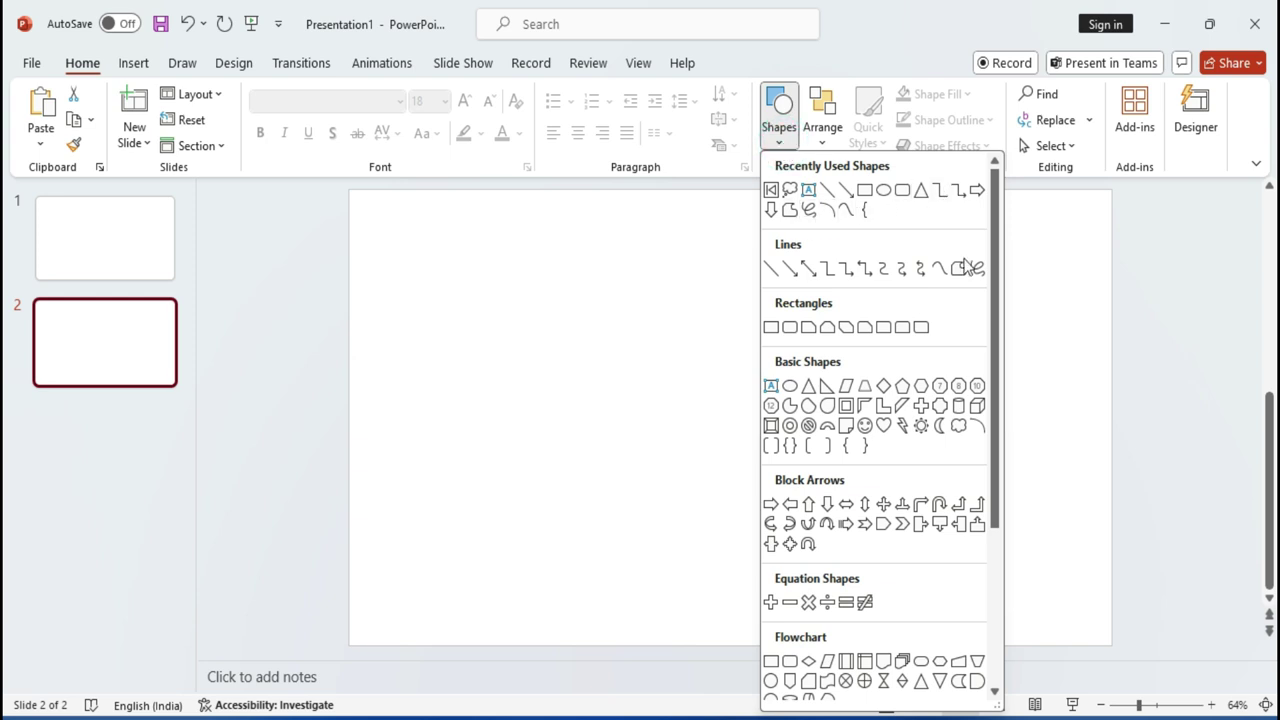
{"action": "scroll", "coordinate": [998, 340], "scroll_direction": "down", "scroll_amount": 1}
{"action": "scroll", "coordinate": [997, 297], "scroll_direction": "down", "scroll_amount": 5}
{"action": "scroll", "coordinate": [991, 289], "scroll_direction": "up", "scroll_amount": 5}
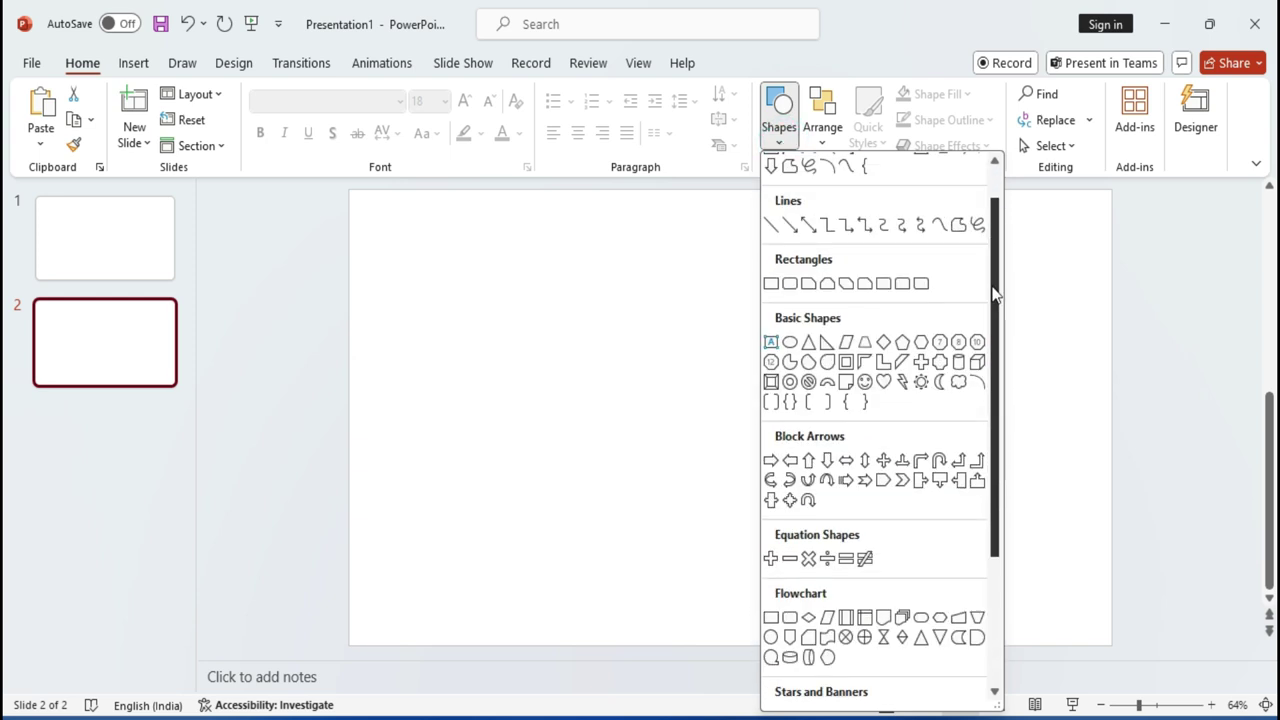
{"action": "scroll", "coordinate": [991, 289], "scroll_direction": "up", "scroll_amount": 1}
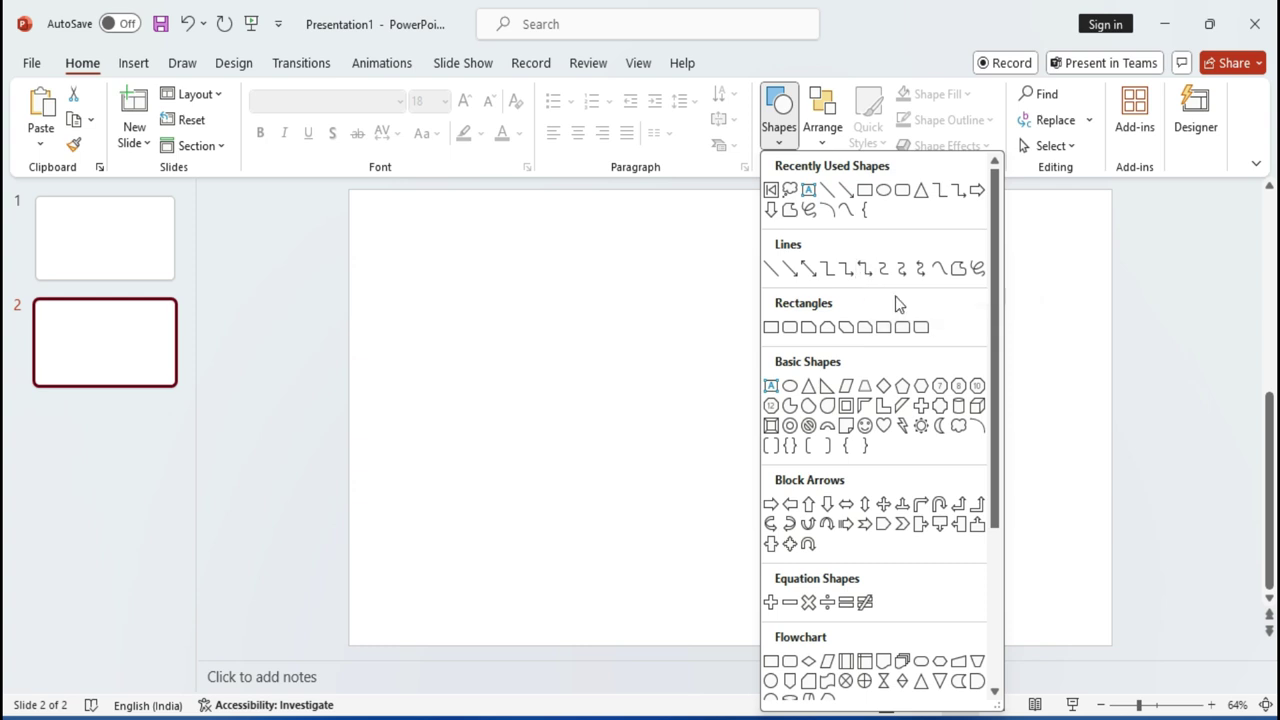
Draw a rectangle on slide 2 and move a Ctrl+D duplicate of it diagonally down-right.
{"action": "left_click", "coordinate": [865, 189]}
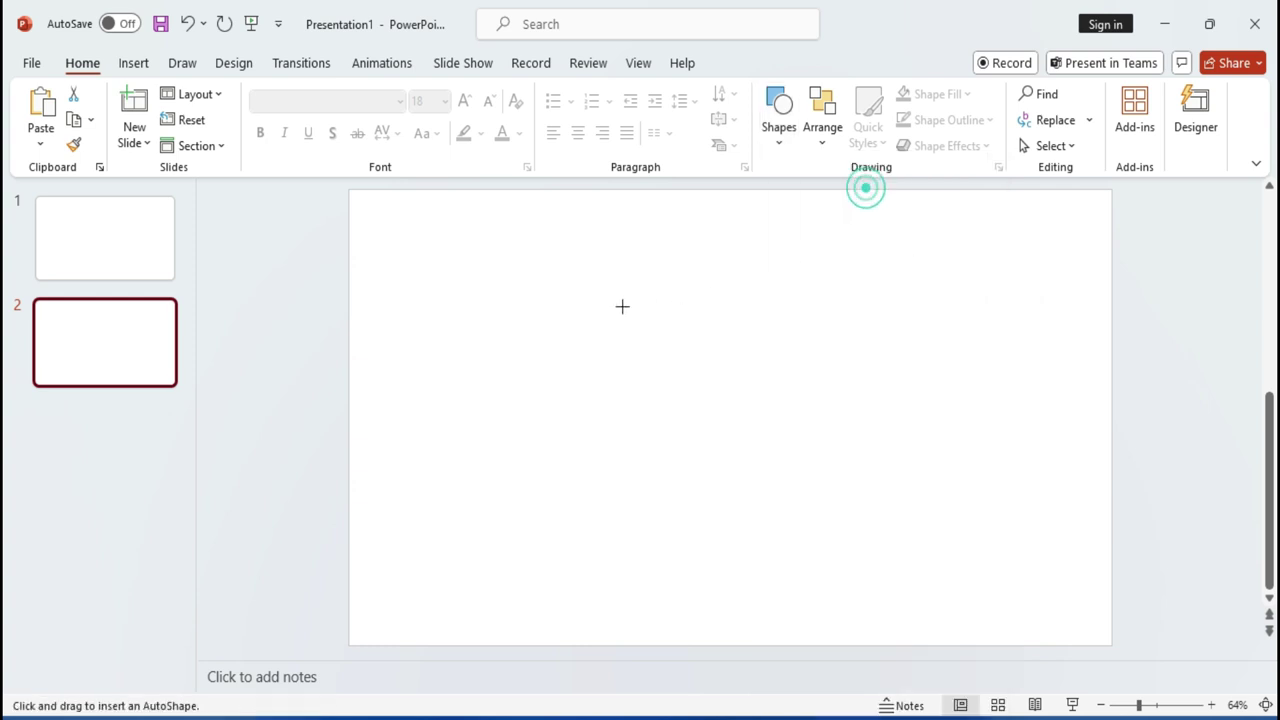
{"action": "left_click_drag", "start_coordinate": [480, 304], "coordinate": [600, 407]}
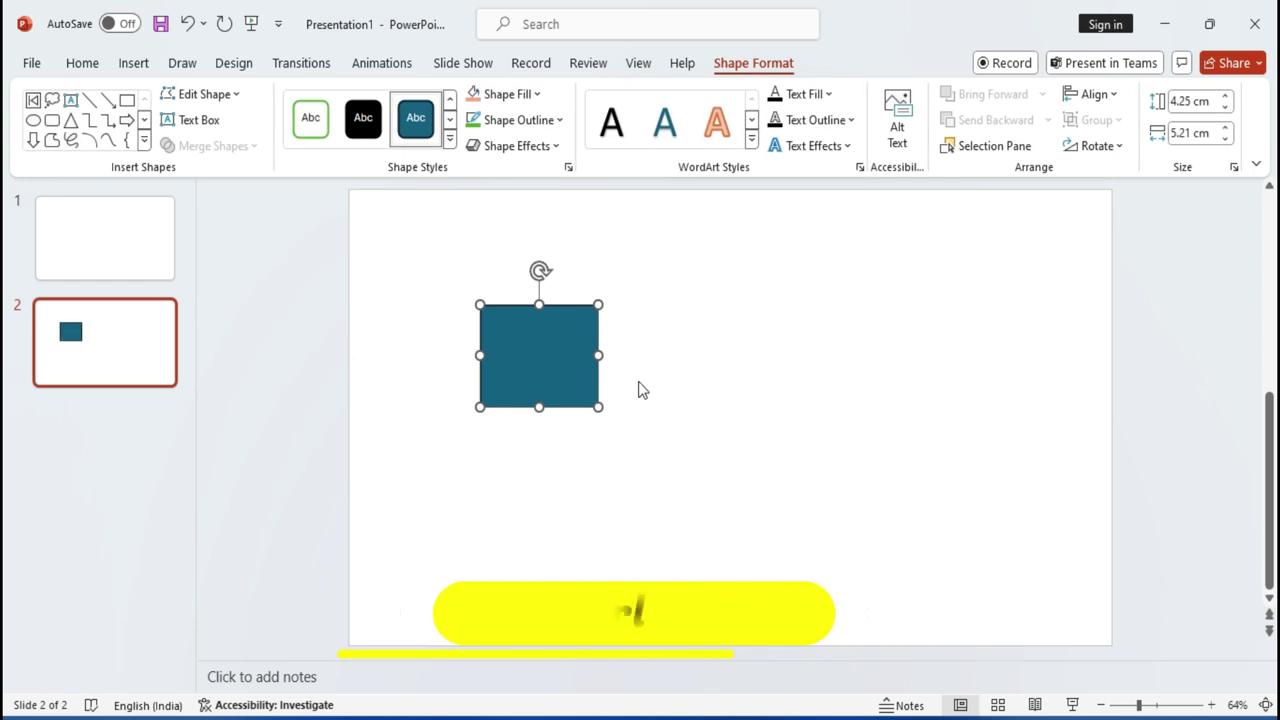
{"action": "key", "text": "ctrl+d"}
{"action": "mouse_move", "coordinate": [568, 357]}
{"action": "left_mouse_down"}
{"action": "mouse_move", "coordinate": [720, 452]}
{"action": "mouse_move", "coordinate": [784, 456]}
{"action": "left_mouse_up"}
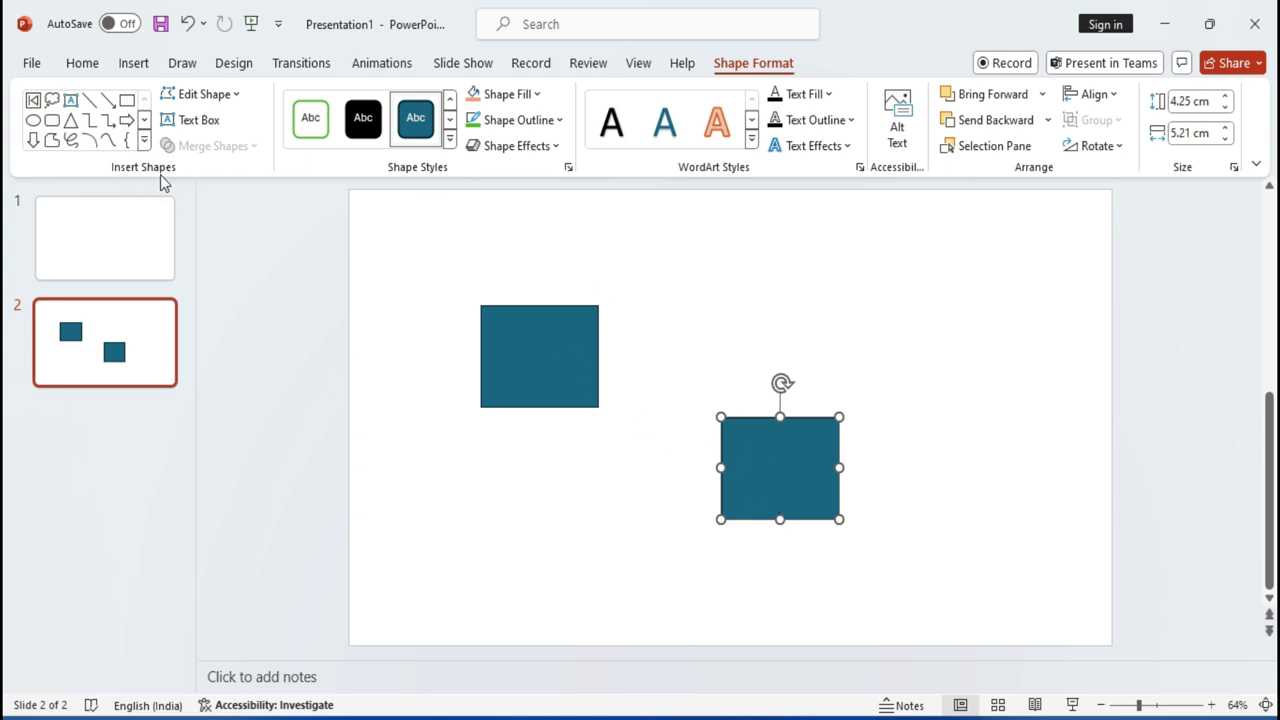
{"action": "left_click", "coordinate": [144, 140]}
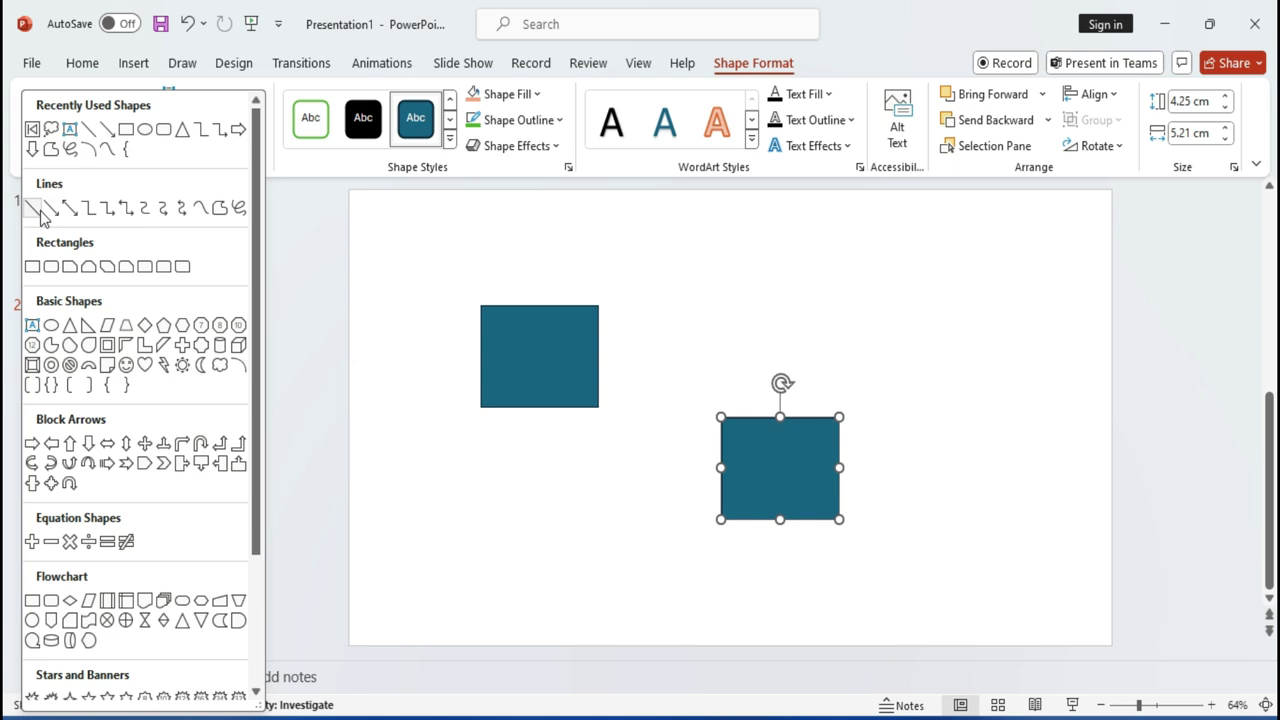
Draw a diagonal line and join the two rectangles with an Elbow Arrow connector.
{"action": "left_click", "coordinate": [39, 214]}
{"action": "left_click_drag", "start_coordinate": [400, 372], "coordinate": [630, 536]}
{"action": "left_click", "coordinate": [144, 145]}
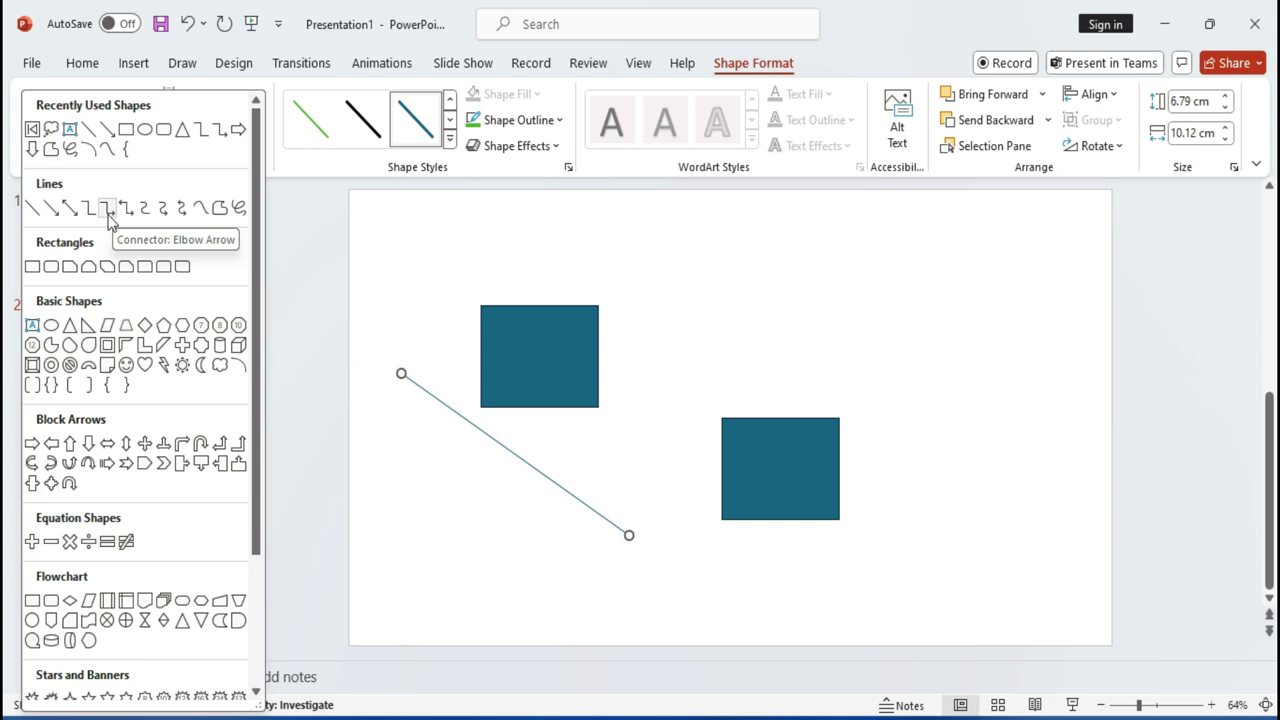
{"action": "left_click", "coordinate": [110, 218]}
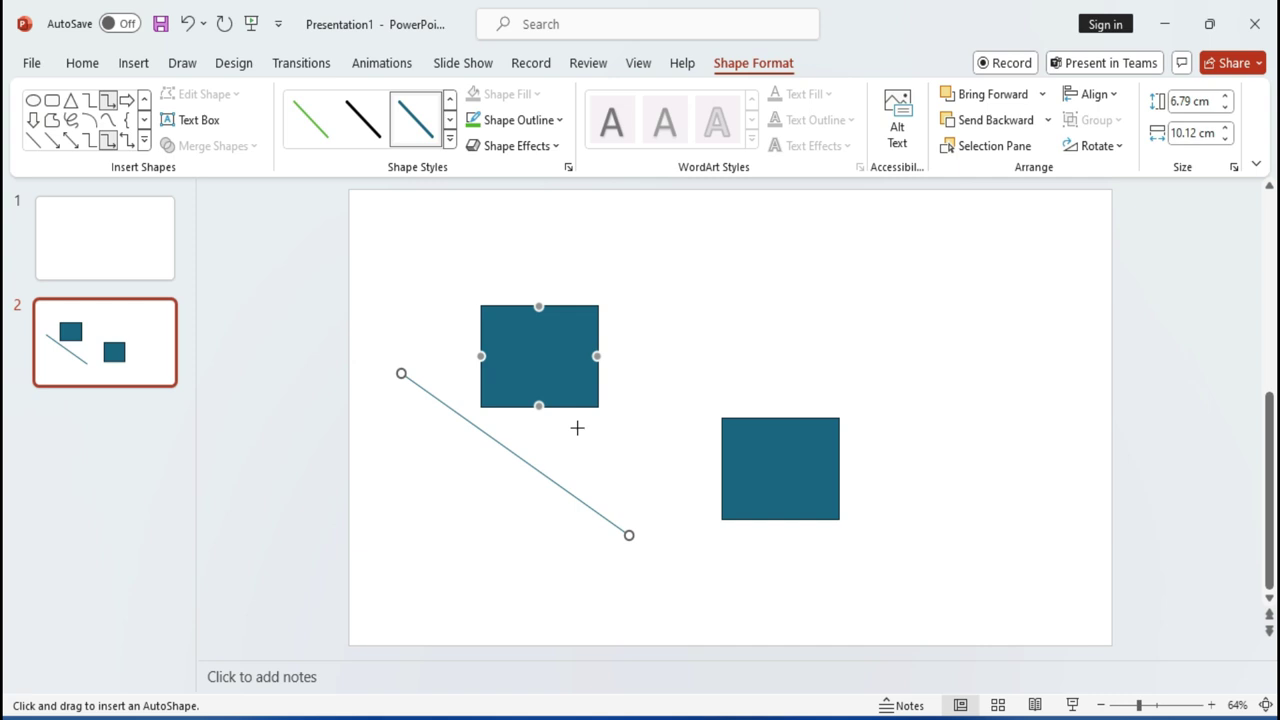
{"action": "mouse_move", "coordinate": [598, 356]}
{"action": "left_mouse_down"}
{"action": "mouse_move", "coordinate": [699, 477]}
{"action": "mouse_move", "coordinate": [722, 468]}
{"action": "left_mouse_up"}
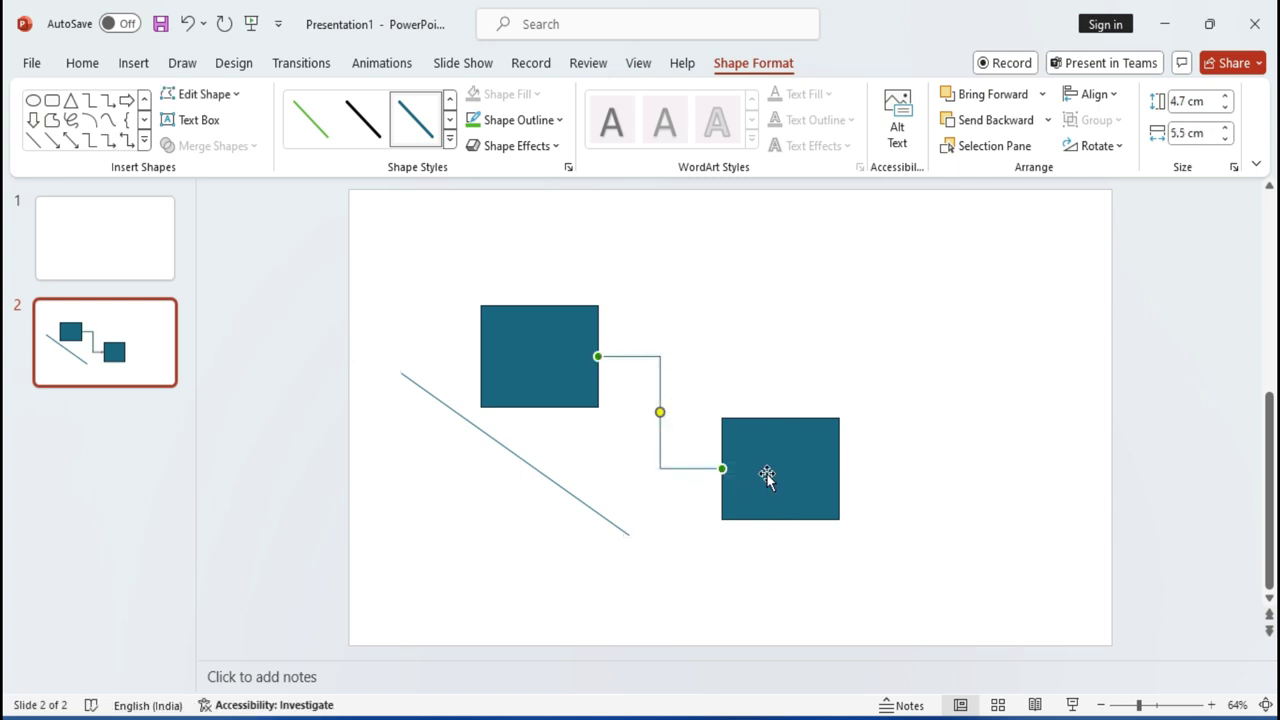
Drag the rectangles around to watch the connector reroute, leaving the right one lower right.
{"action": "left_click_drag", "start_coordinate": [762, 476], "coordinate": [872, 330]}
{"action": "left_click_drag", "start_coordinate": [577, 344], "coordinate": [756, 503]}
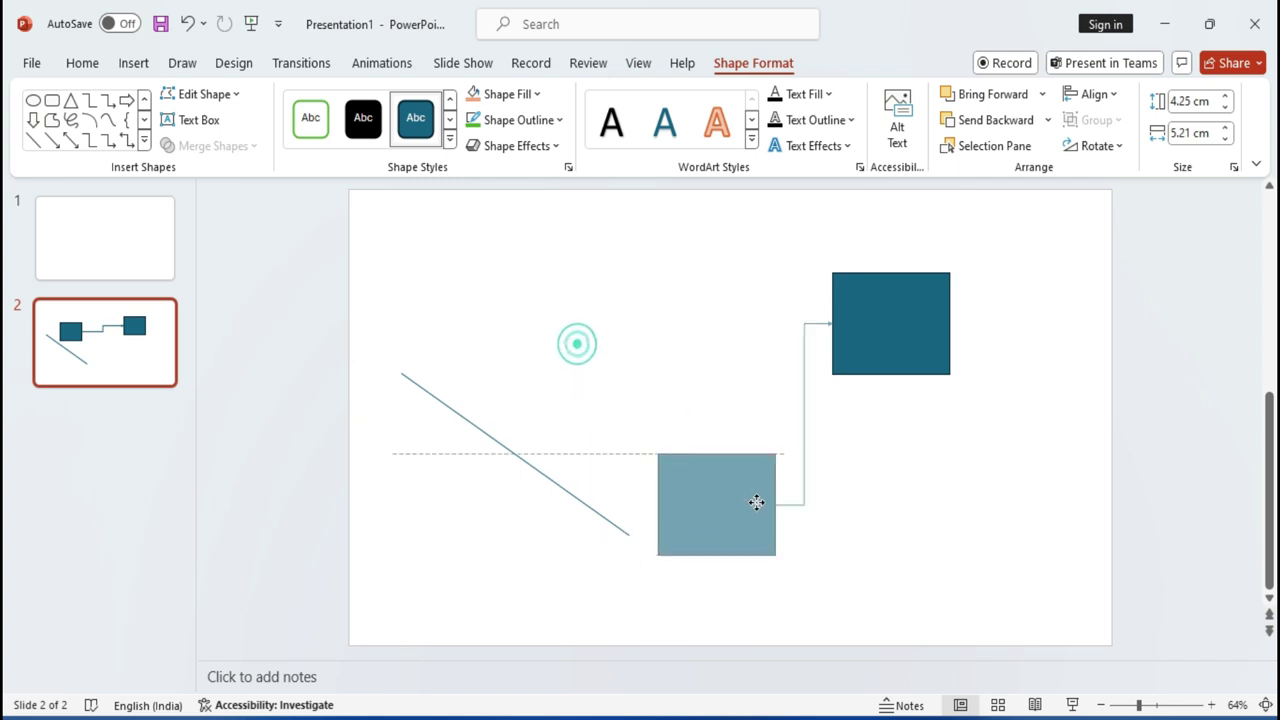
{"action": "left_click_drag", "start_coordinate": [903, 318], "coordinate": [685, 338]}
{"action": "left_click_drag", "start_coordinate": [712, 467], "coordinate": [885, 455]}
{"action": "left_click_drag", "start_coordinate": [657, 337], "coordinate": [615, 291]}
{"action": "left_click_drag", "start_coordinate": [883, 488], "coordinate": [661, 477]}
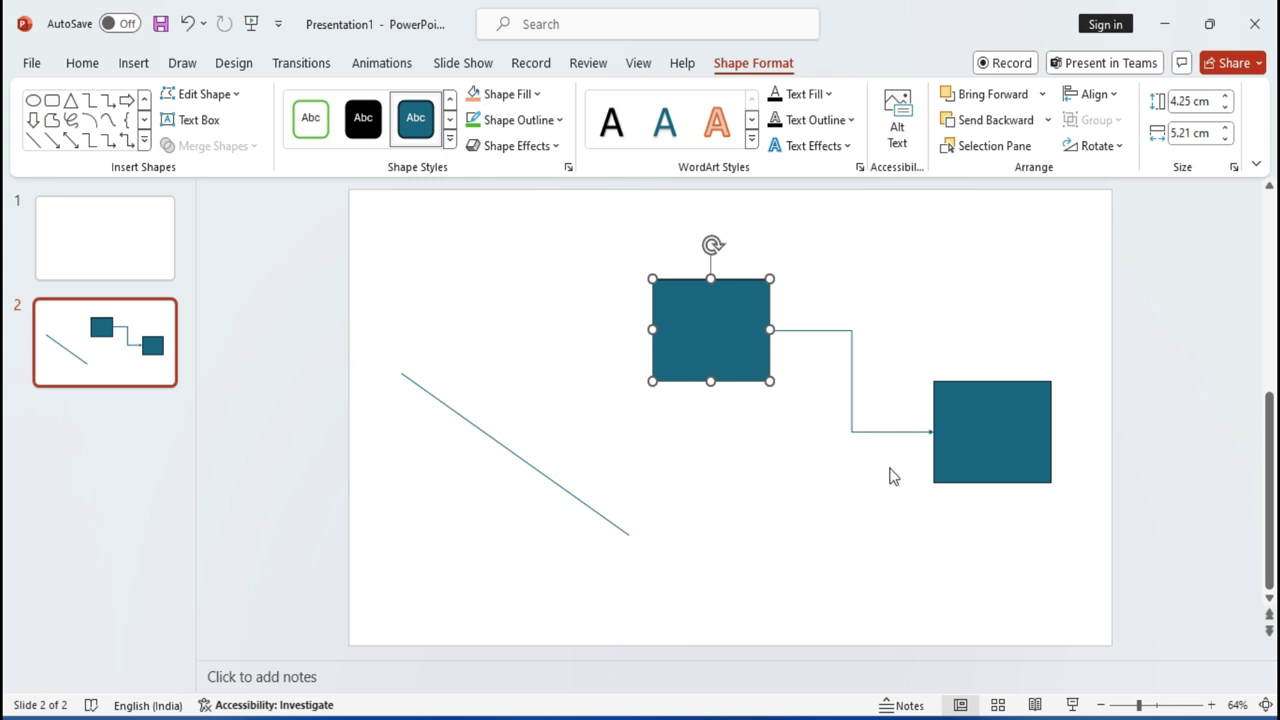
{"action": "left_click_drag", "start_coordinate": [994, 430], "coordinate": [983, 481]}
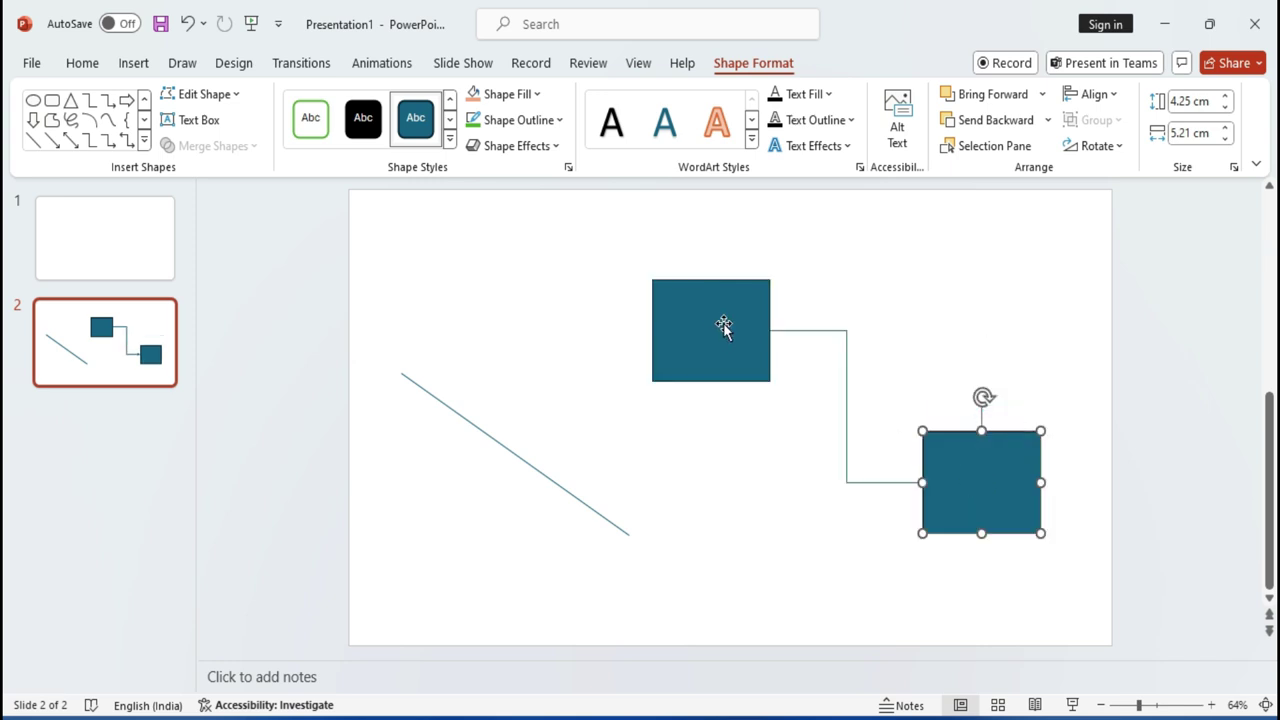
{"action": "left_click", "coordinate": [145, 141]}
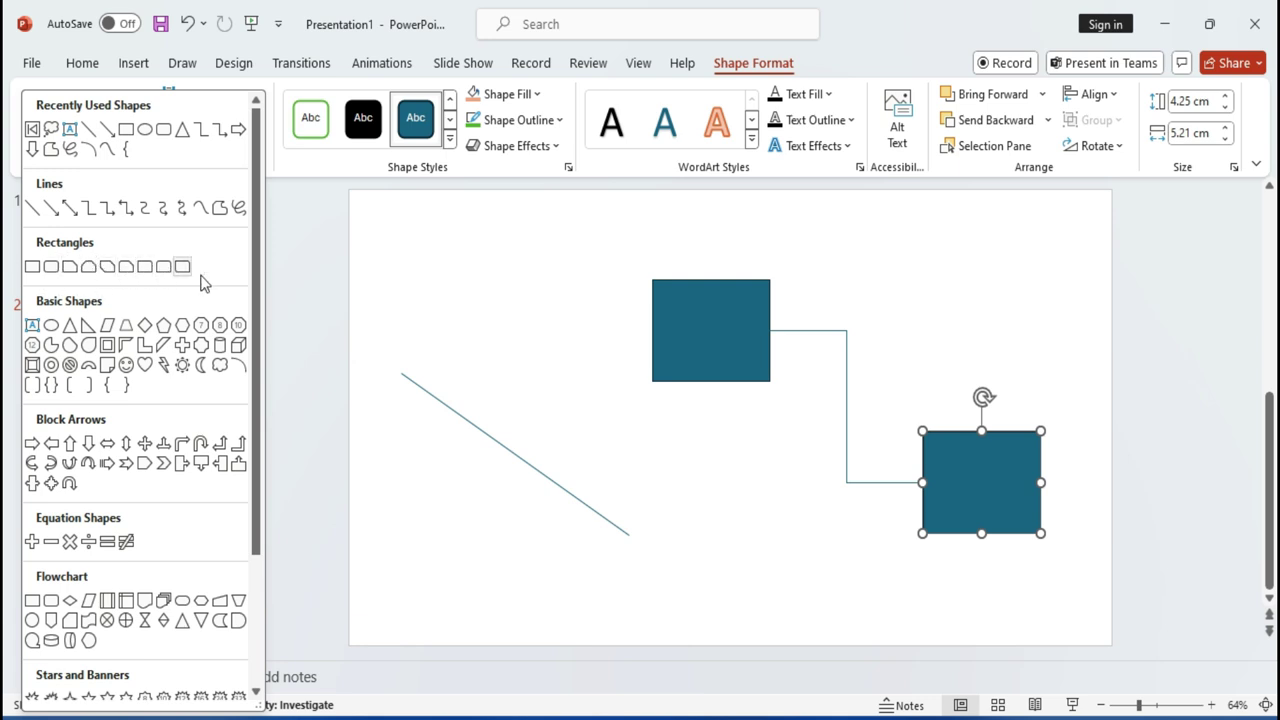
Draw a Right Arrow block arrow at the slide's top left and apply an orange shape style.
{"action": "left_click_drag", "start_coordinate": [253, 292], "coordinate": [258, 352]}
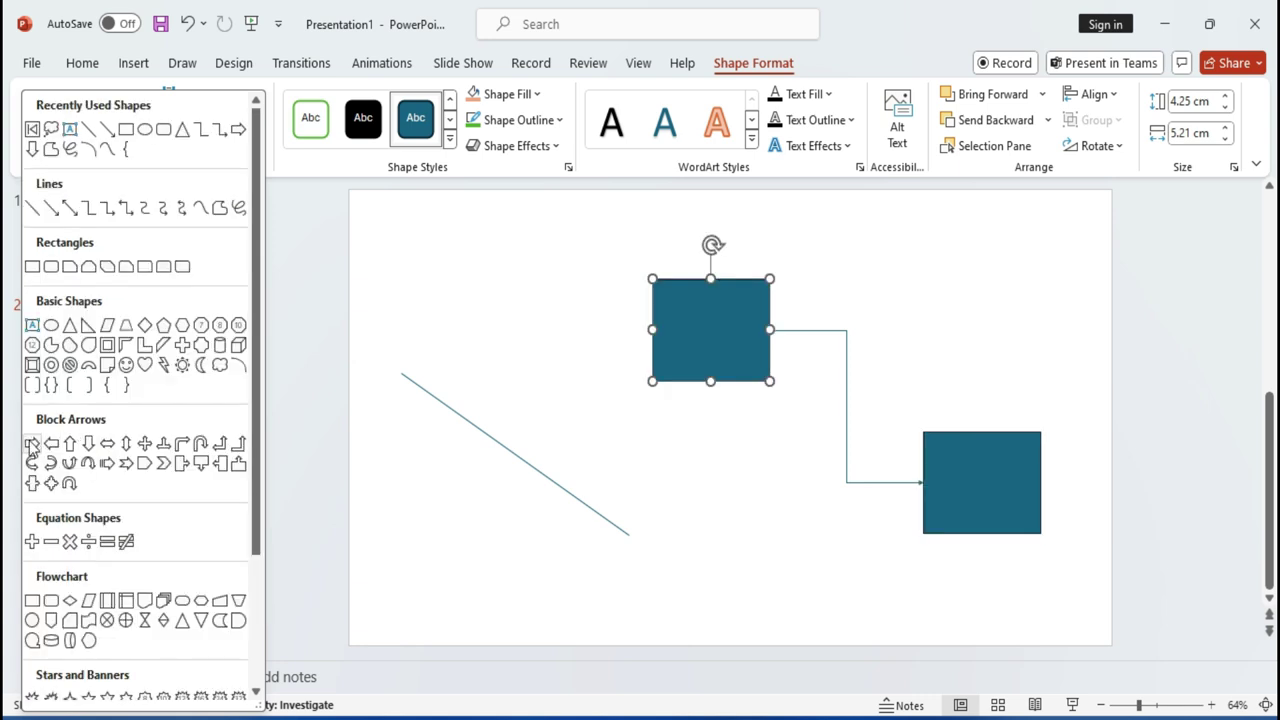
{"action": "left_click", "coordinate": [31, 444]}
{"action": "left_click_drag", "start_coordinate": [436, 276], "coordinate": [613, 336]}
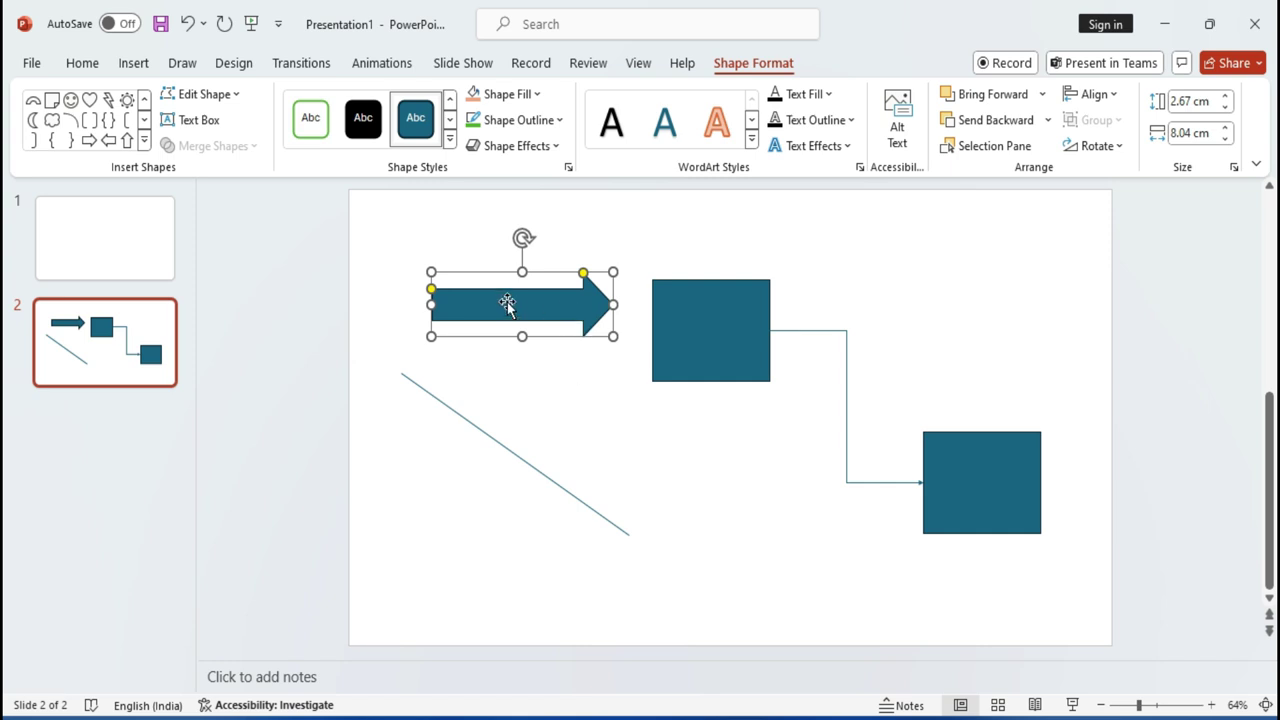
{"action": "left_click", "coordinate": [454, 142]}
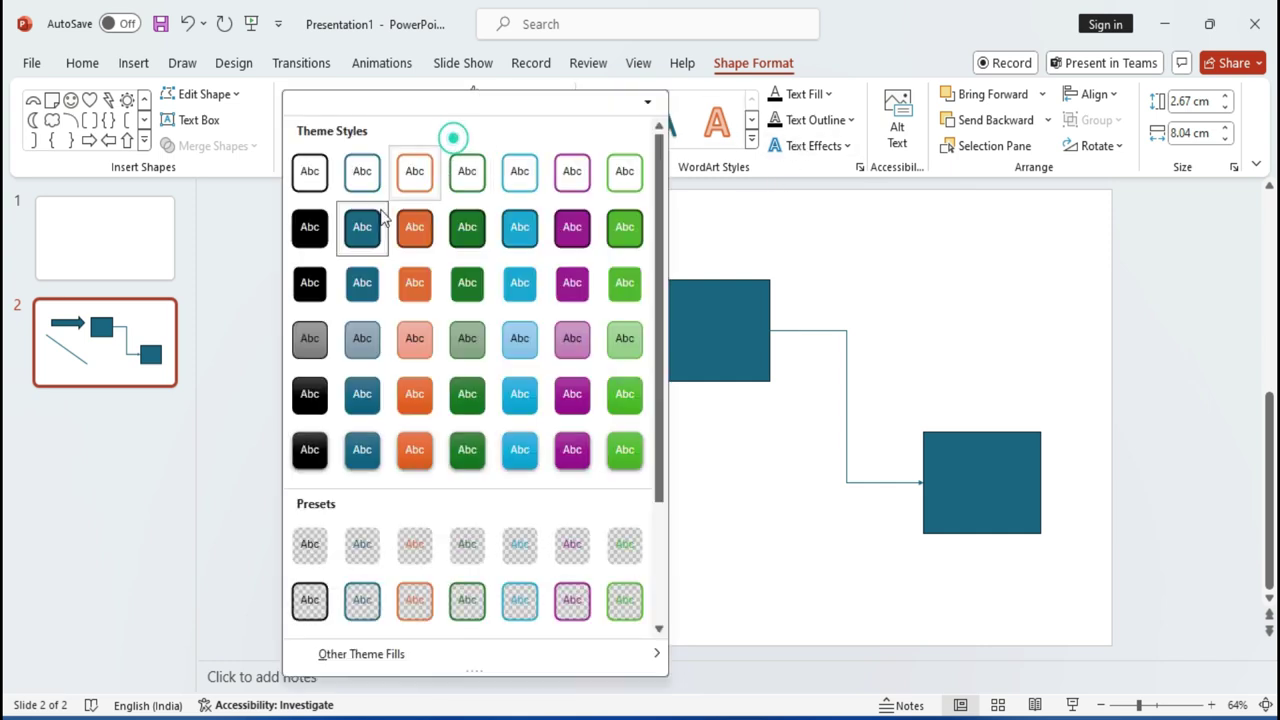
{"action": "left_click", "coordinate": [412, 278]}
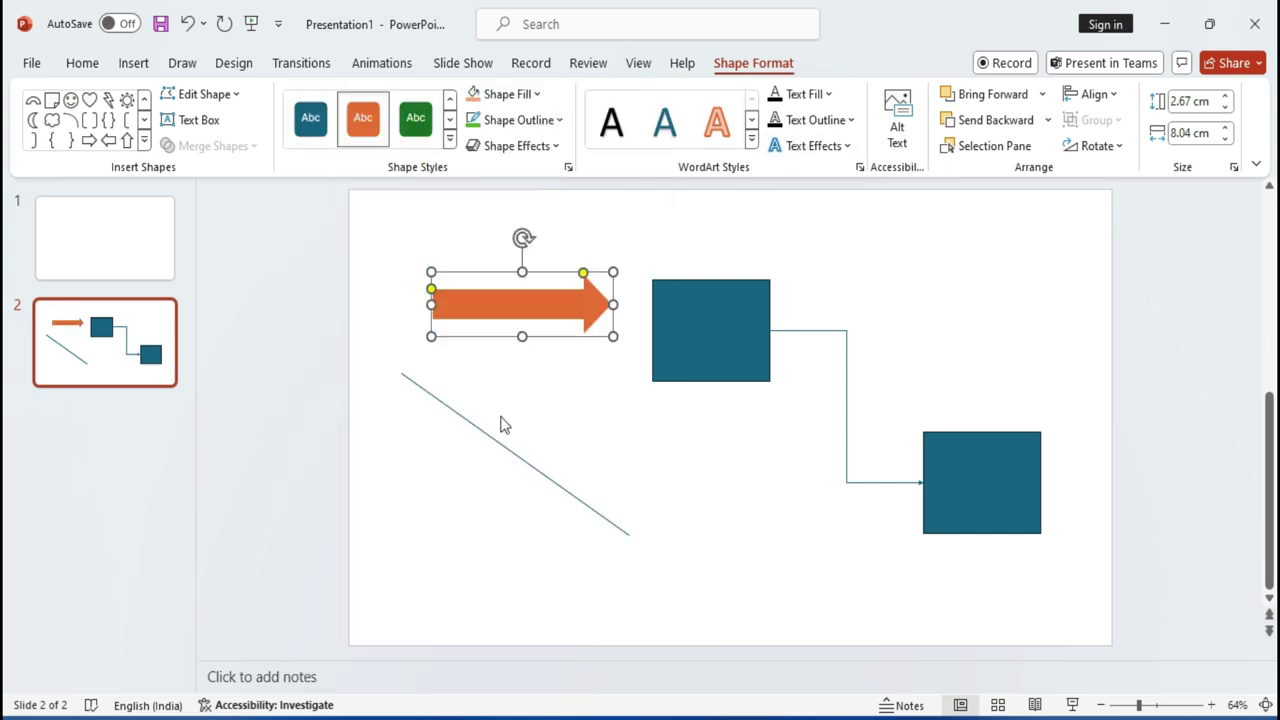
{"action": "left_click", "coordinate": [144, 141]}
{"action": "scroll", "coordinate": [143, 134], "scroll_direction": "down", "scroll_amount": 1}
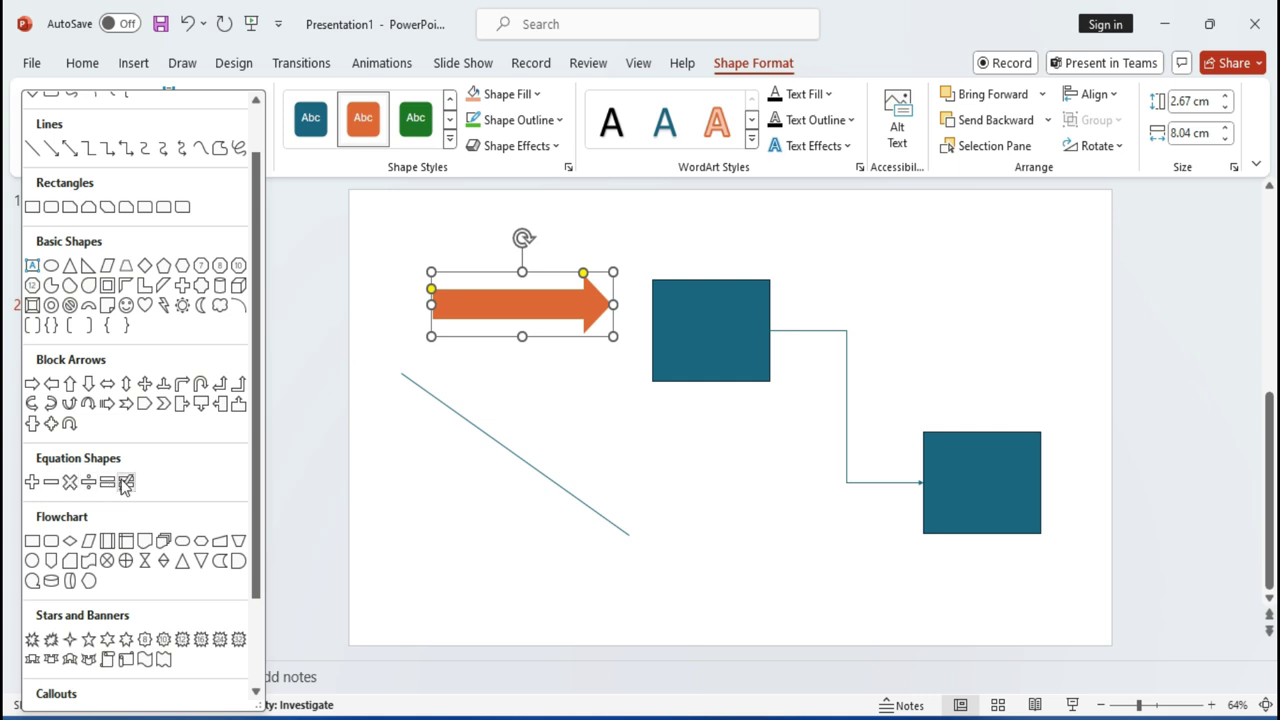
{"action": "left_click", "coordinate": [69, 483]}
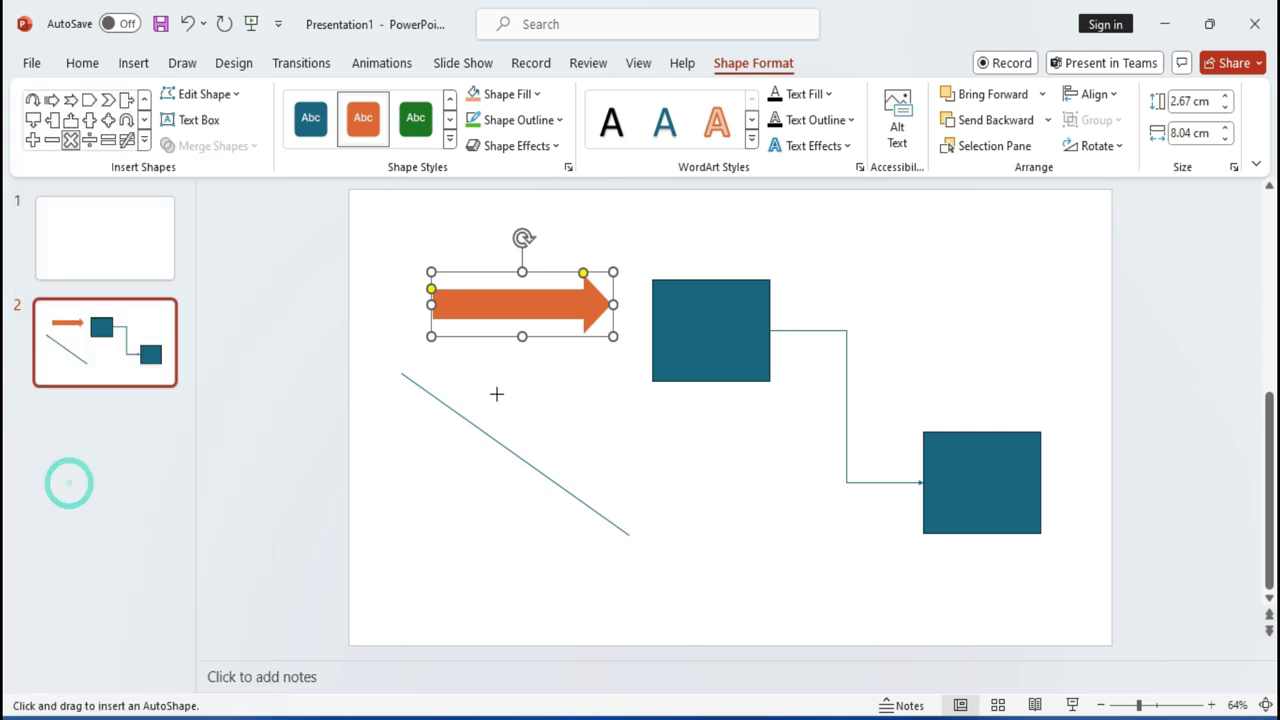
Draw a multiplication X over the diagonal line and apply an orange shape style.
{"action": "left_click_drag", "start_coordinate": [496, 394], "coordinate": [639, 556]}
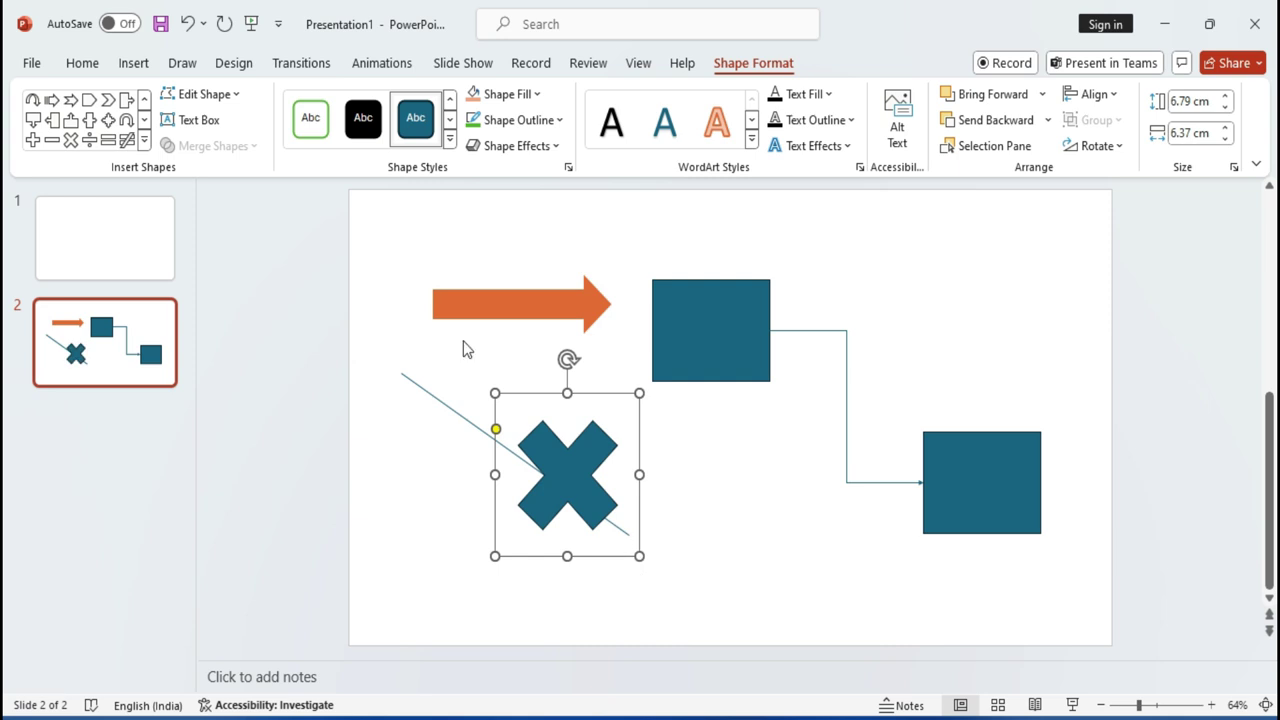
{"action": "left_click", "coordinate": [449, 145]}
{"action": "left_click", "coordinate": [419, 242]}
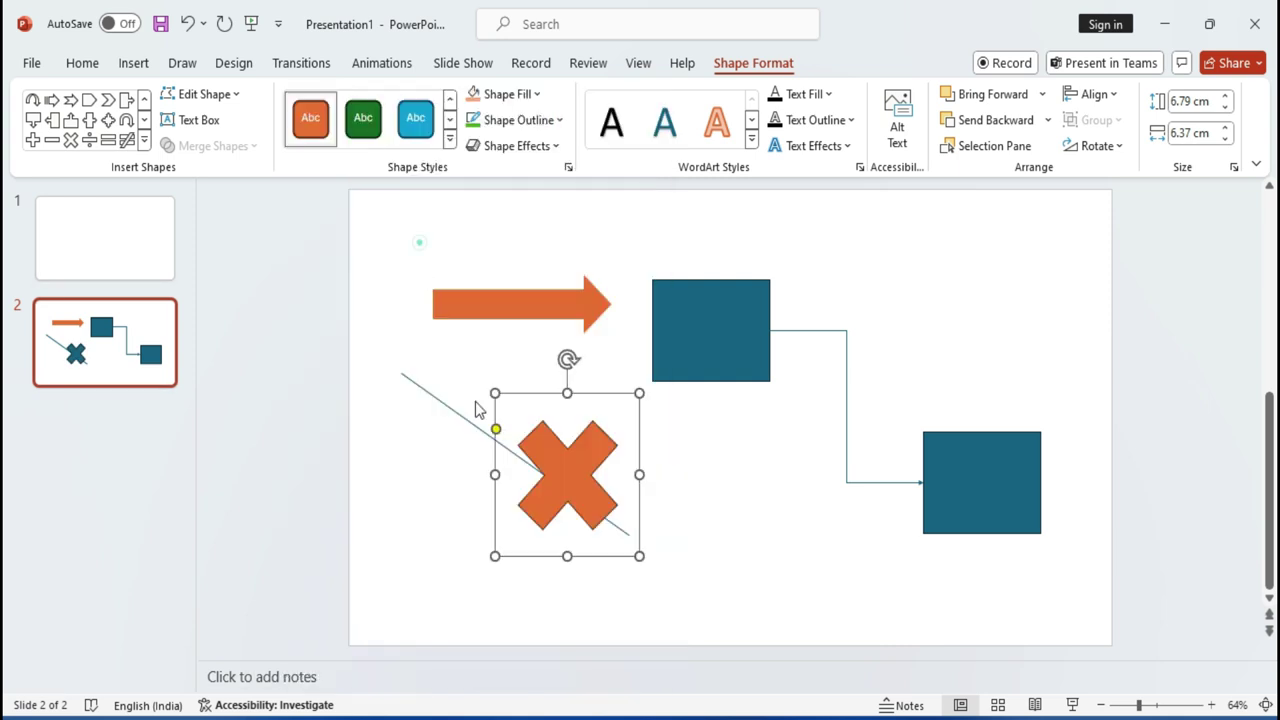
Draw a Flowchart: Delay shape beside the X.
{"action": "left_click", "coordinate": [144, 141]}
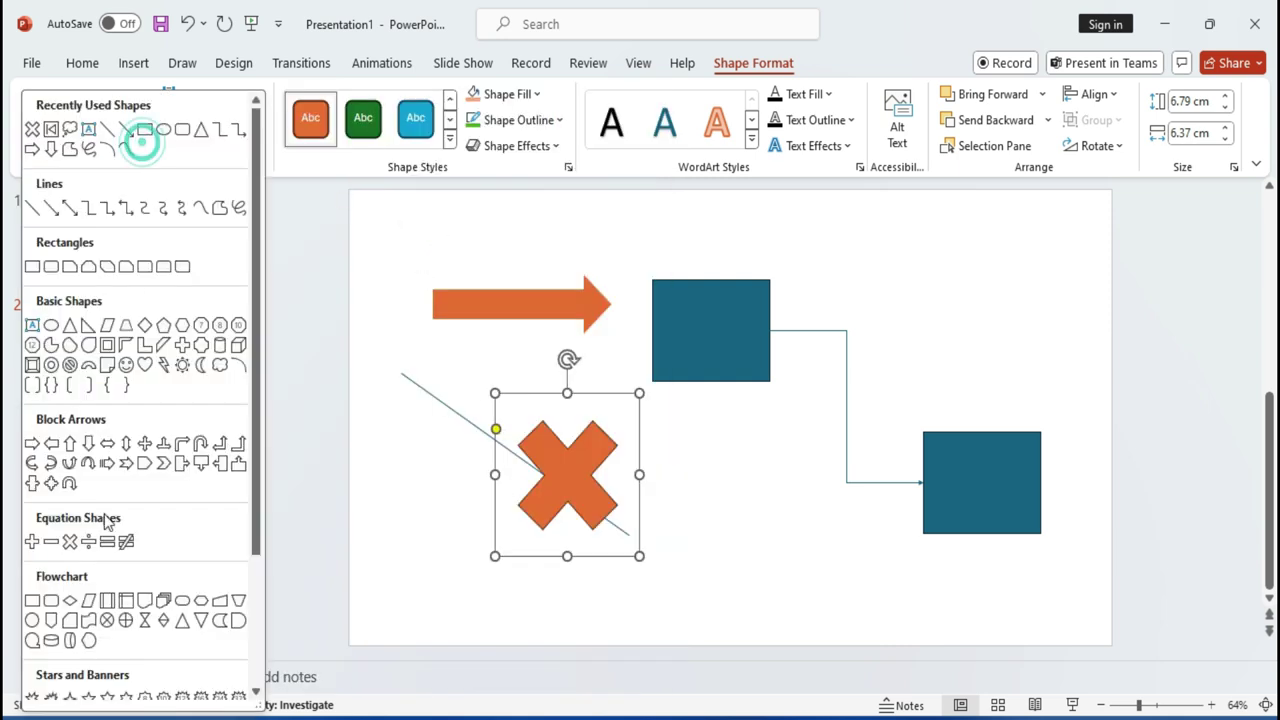
{"action": "scroll", "coordinate": [78, 557], "scroll_direction": "down", "scroll_amount": 1}
{"action": "scroll", "coordinate": [80, 530], "scroll_direction": "down", "scroll_amount": 1}
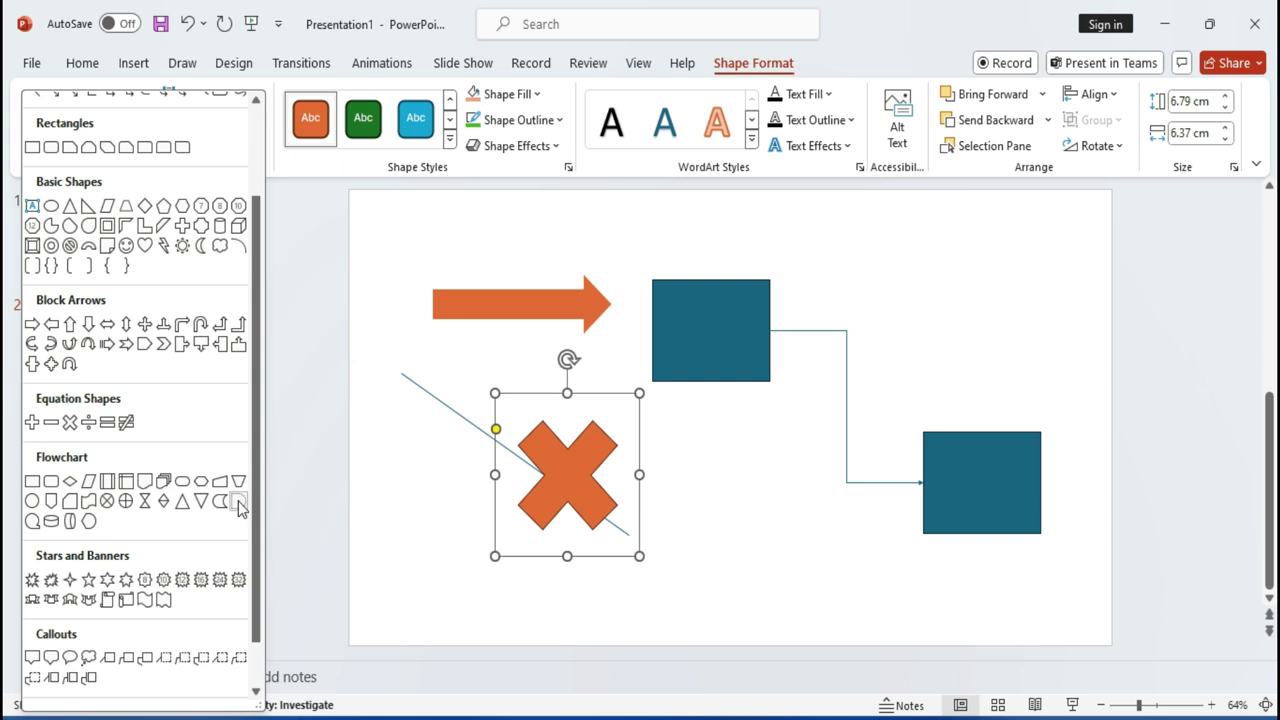
{"action": "left_click", "coordinate": [238, 501]}
{"action": "mouse_move", "coordinate": [622, 474]}
{"action": "left_mouse_down"}
{"action": "mouse_move", "coordinate": [740, 556]}
{"action": "mouse_move", "coordinate": [793, 614]}
{"action": "left_mouse_up"}
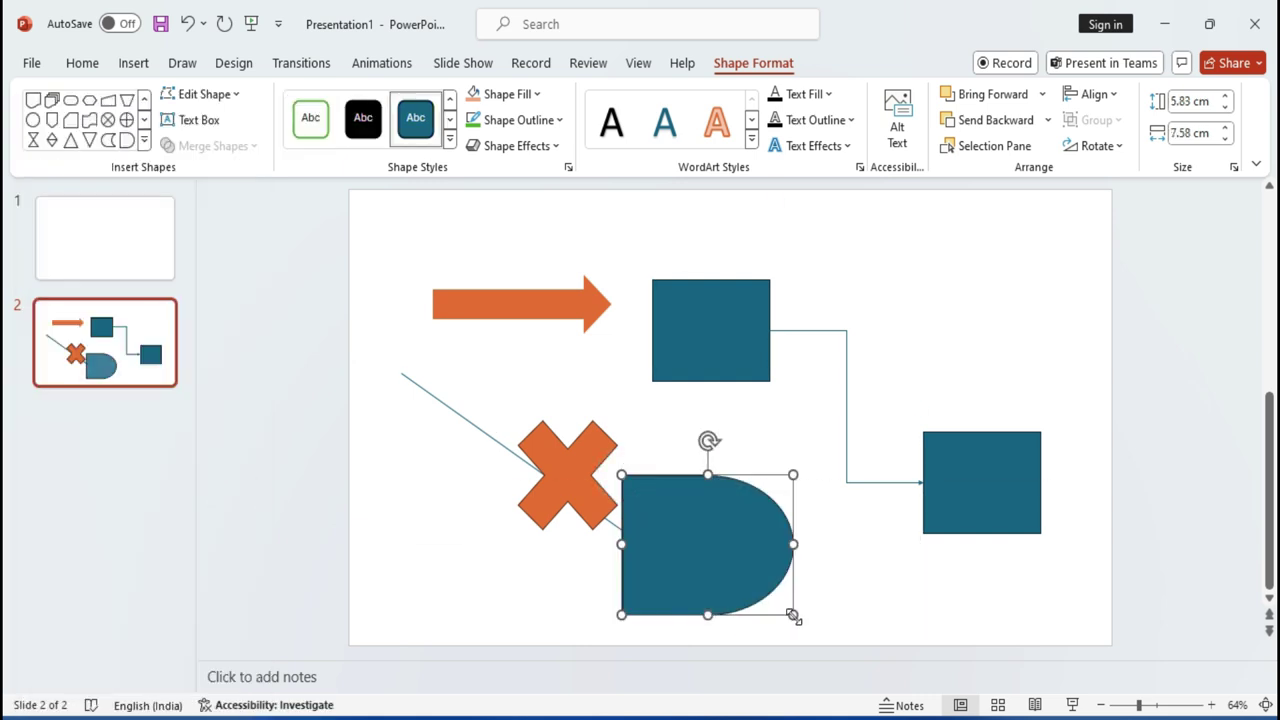
{"action": "left_click", "coordinate": [144, 140]}
{"action": "scroll", "coordinate": [50, 515], "scroll_direction": "down", "scroll_amount": 3}
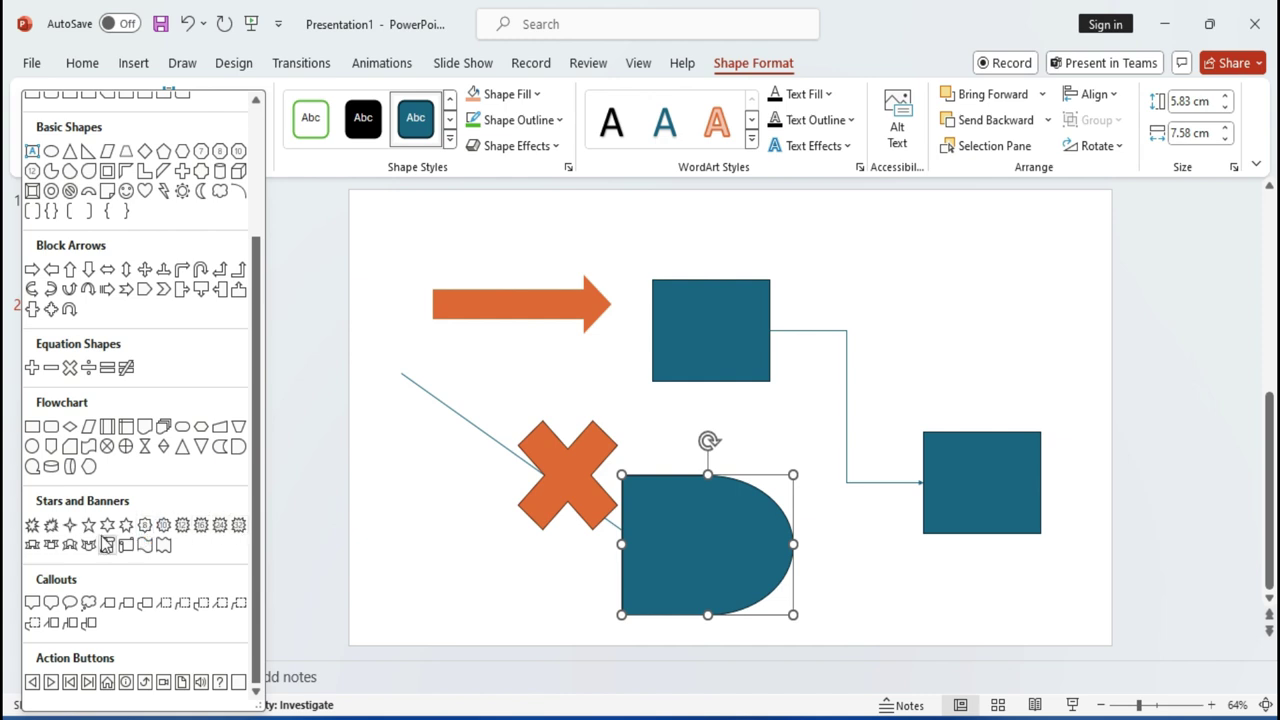
Draw a ribbon banner at the upper right and label the Delay shape 'Excel infotech'.
{"action": "left_click", "coordinate": [55, 547]}
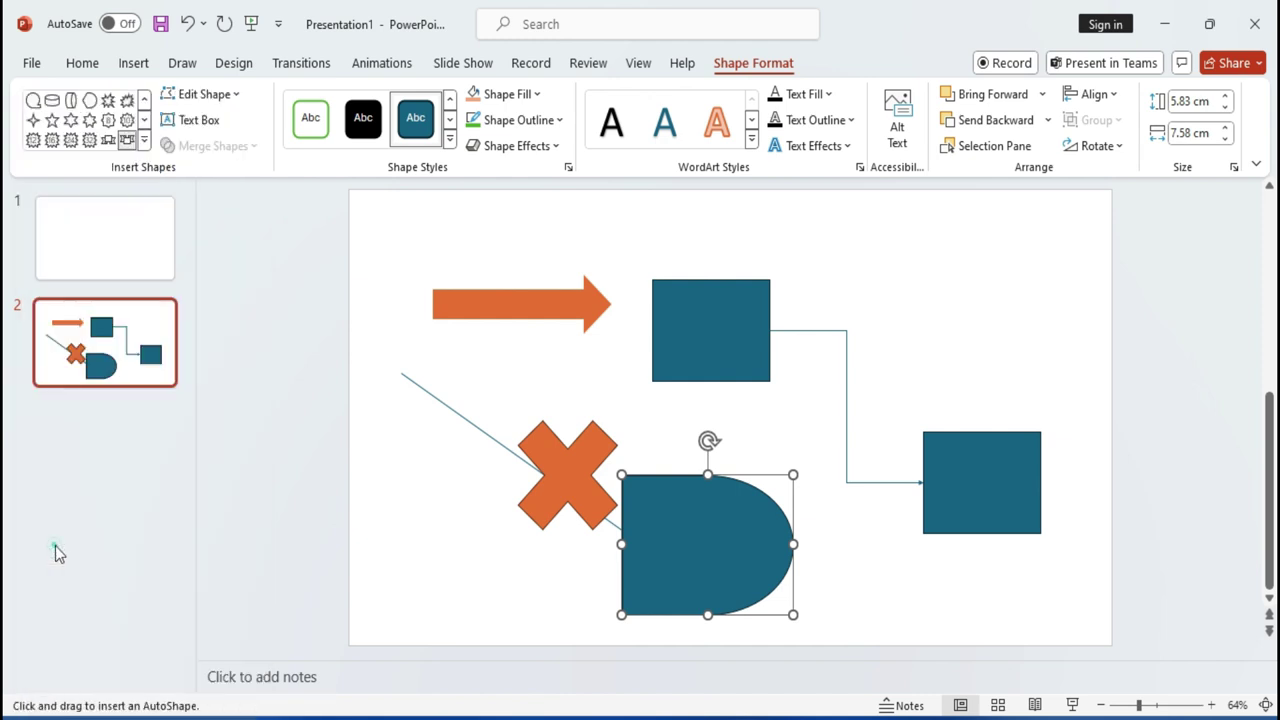
{"action": "mouse_move", "coordinate": [848, 262]}
{"action": "left_mouse_down"}
{"action": "mouse_move", "coordinate": [1031, 339]}
{"action": "mouse_move", "coordinate": [1065, 330]}
{"action": "left_mouse_up"}
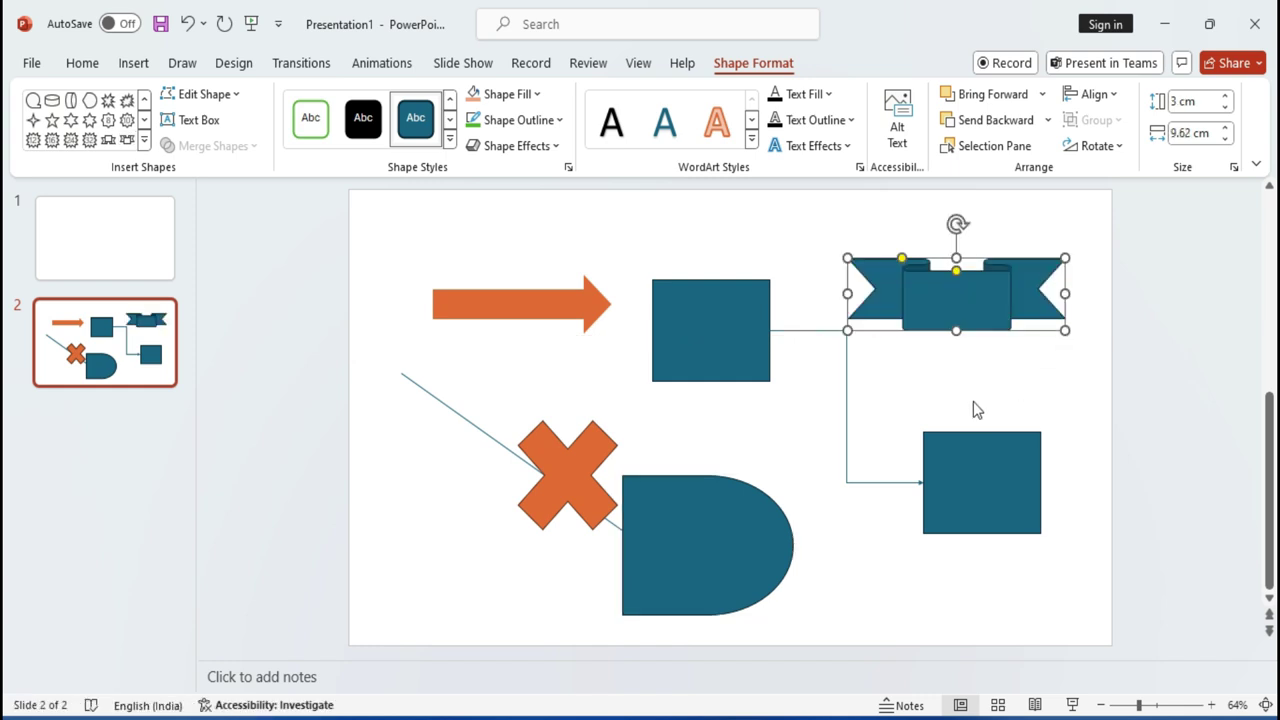
{"action": "right_click", "coordinate": [702, 505]}
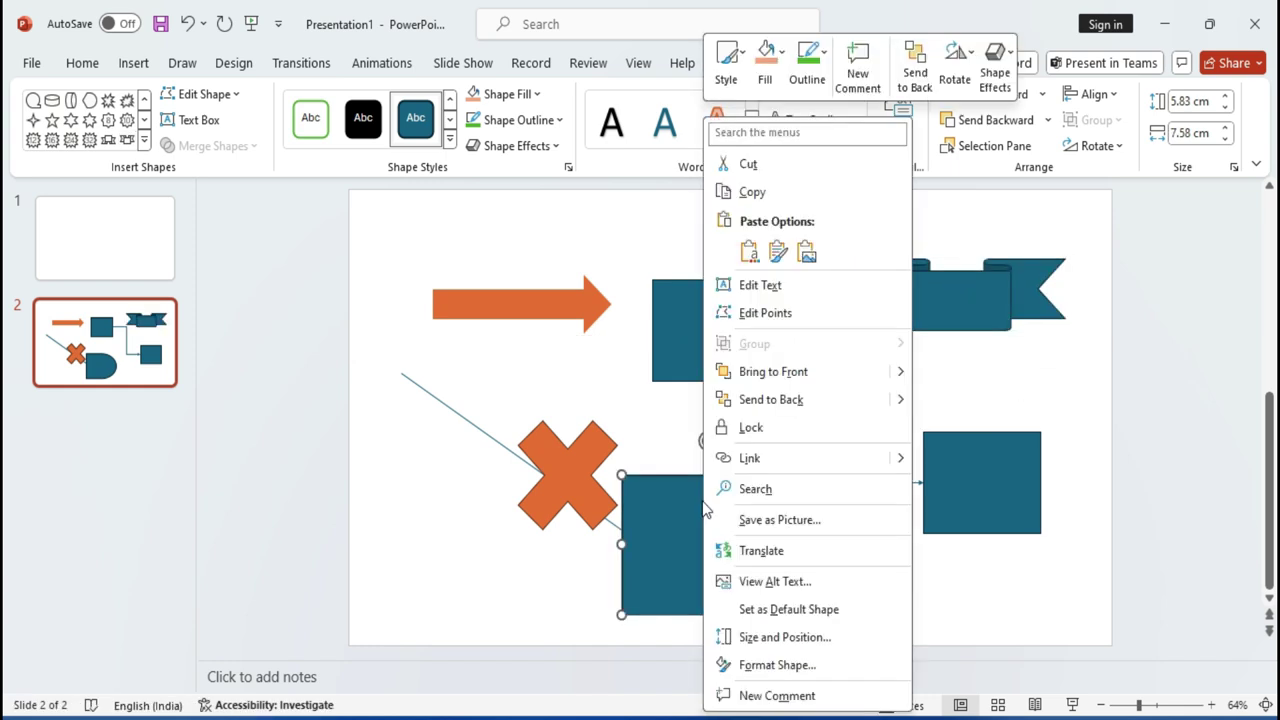
{"action": "left_click", "coordinate": [749, 290]}
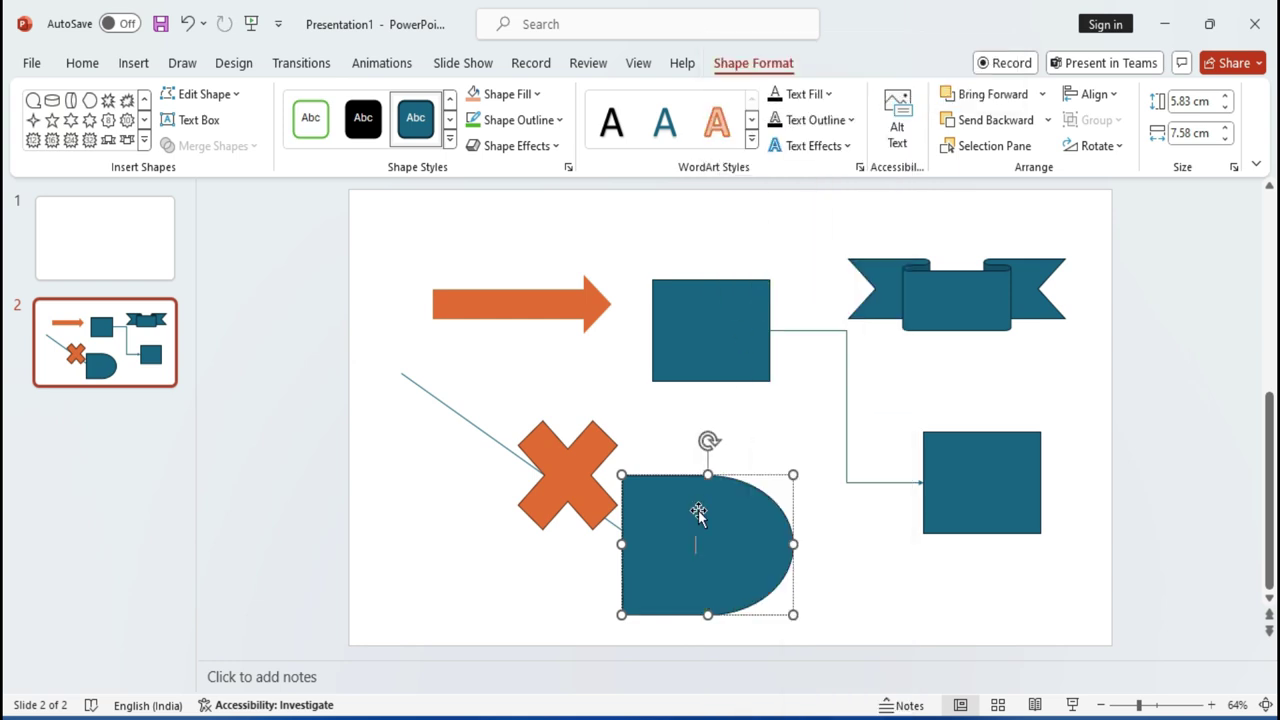
{"action": "type", "text": "ecel infotech"}
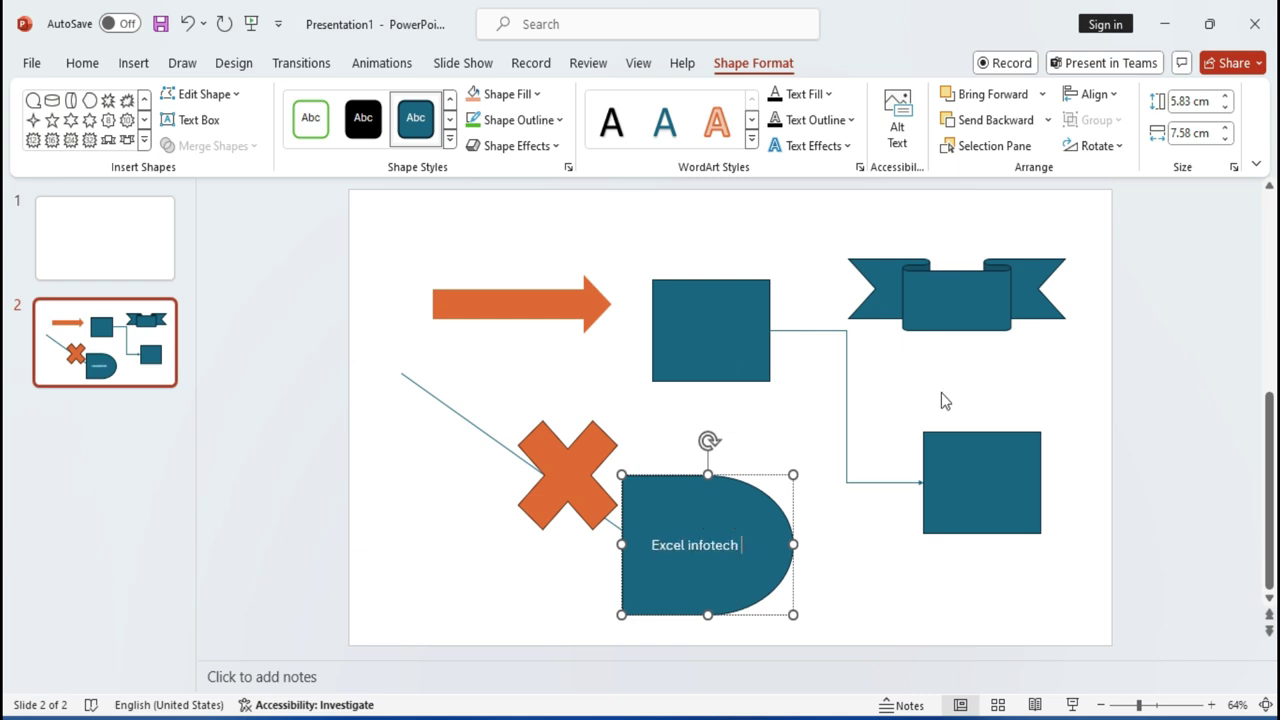
{"action": "left_click", "coordinate": [144, 140]}
{"action": "scroll", "coordinate": [182, 440], "scroll_direction": "down", "scroll_amount": 3}
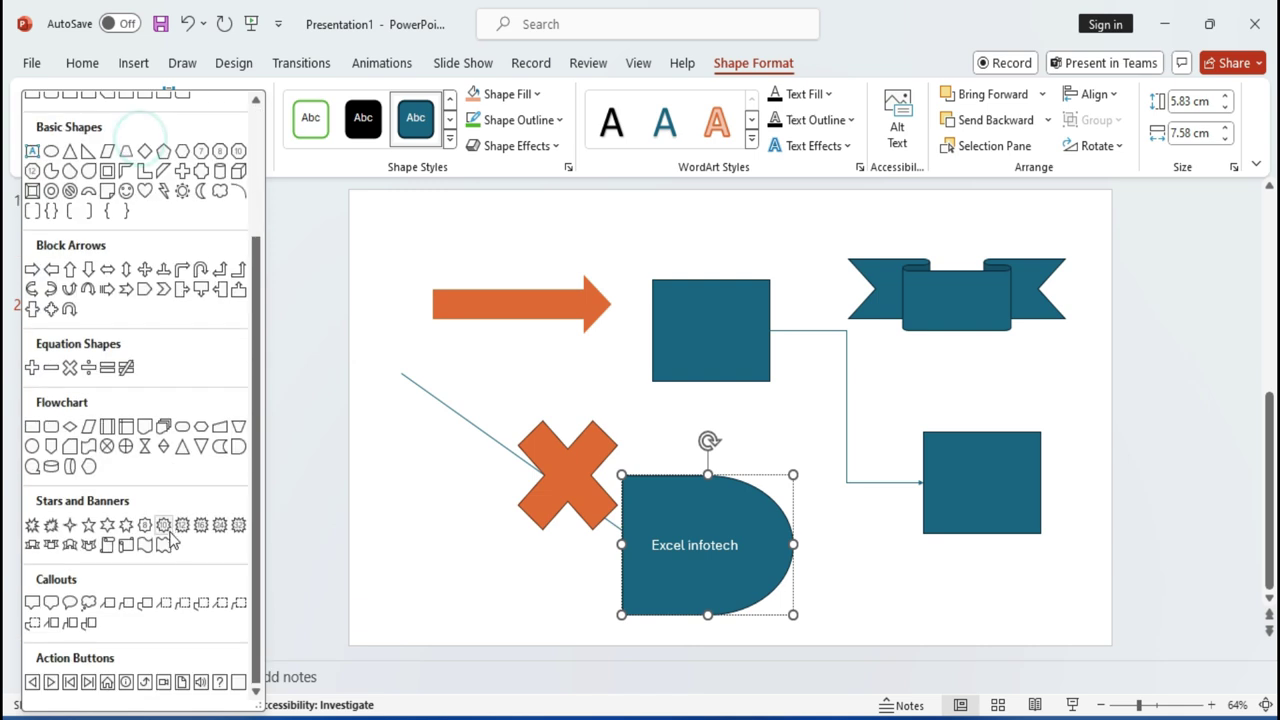
Draw a rectangular speech callout above the left rectangle and fill it dark purple.
{"action": "left_click", "coordinate": [52, 603]}
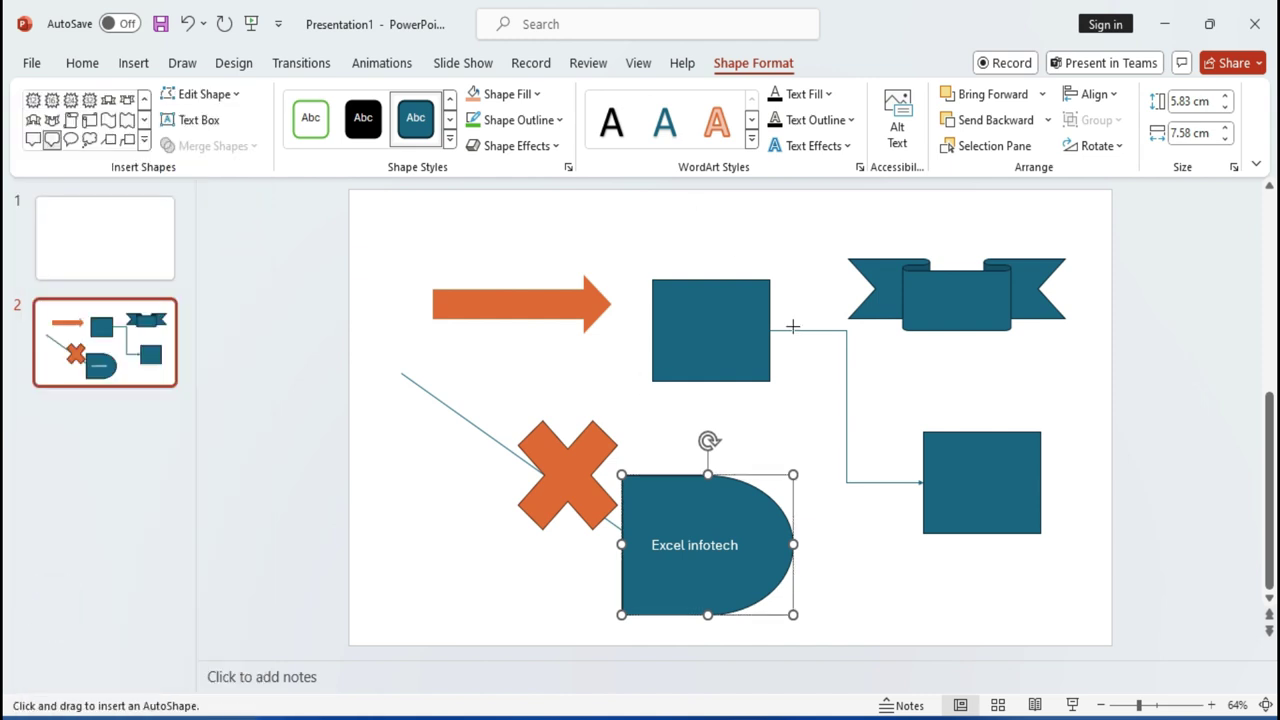
{"action": "mouse_move", "coordinate": [730, 225]}
{"action": "left_mouse_down"}
{"action": "mouse_move", "coordinate": [832, 278]}
{"action": "mouse_move", "coordinate": [796, 222]}
{"action": "left_mouse_up"}
{"action": "left_click", "coordinate": [650, 250]}
{"action": "left_click", "coordinate": [768, 235]}
{"action": "left_click", "coordinate": [768, 235]}
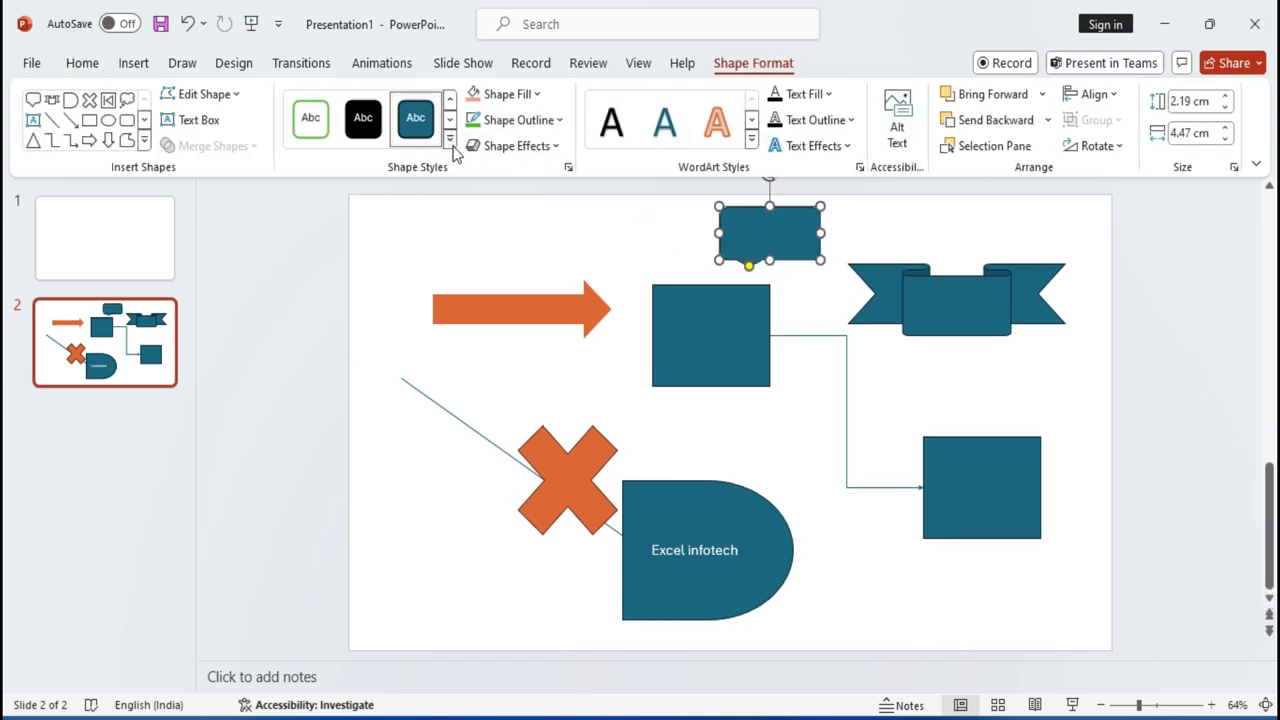
{"action": "left_click", "coordinate": [520, 94]}
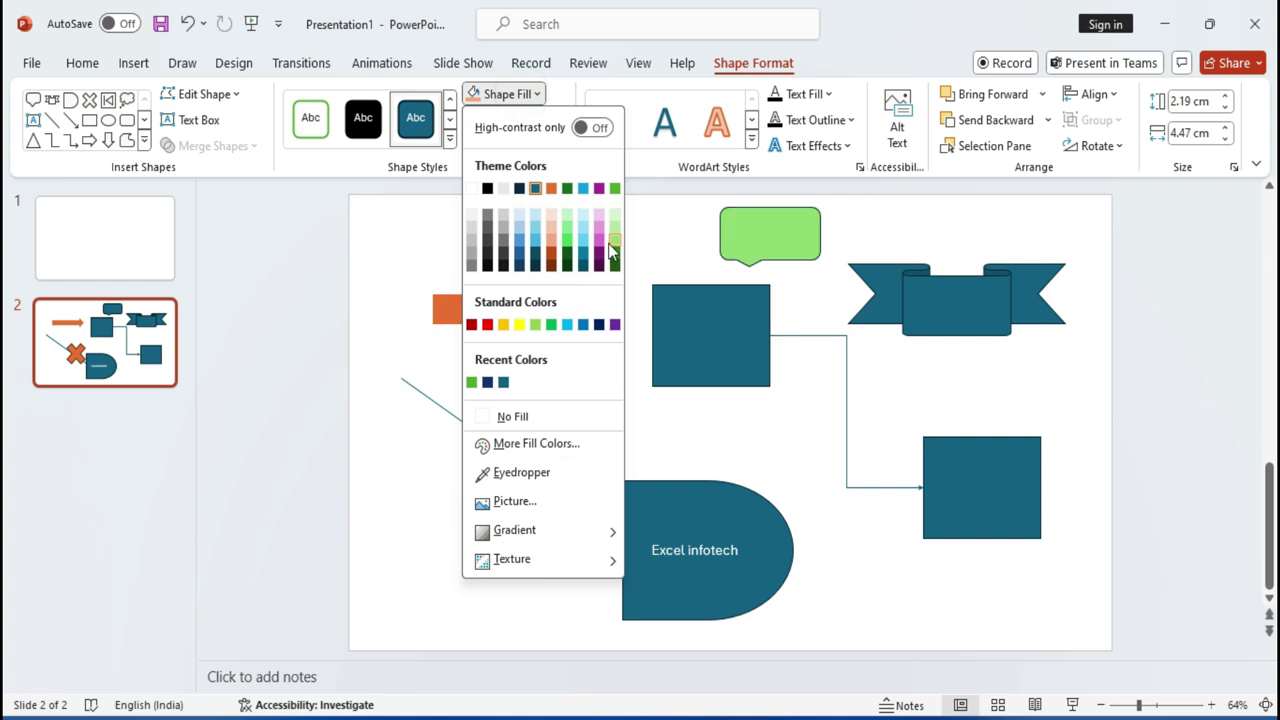
{"action": "left_click", "coordinate": [599, 257]}
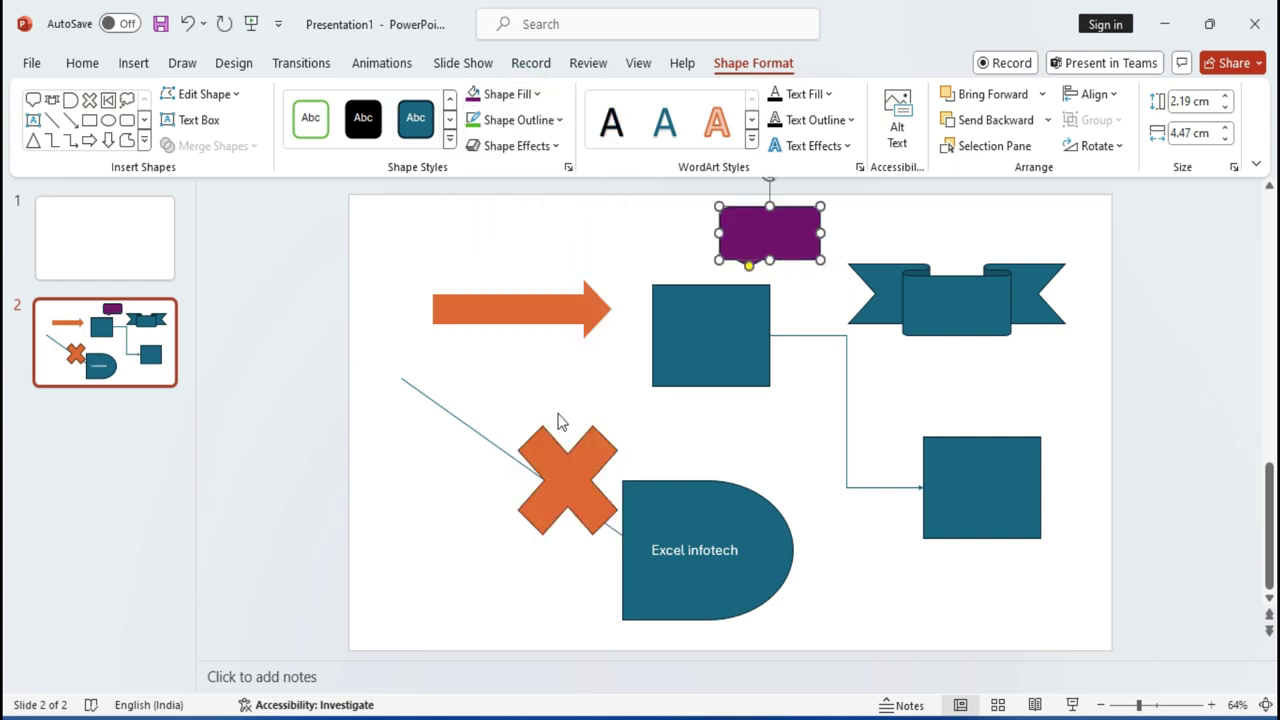
{"action": "left_click", "coordinate": [144, 145]}
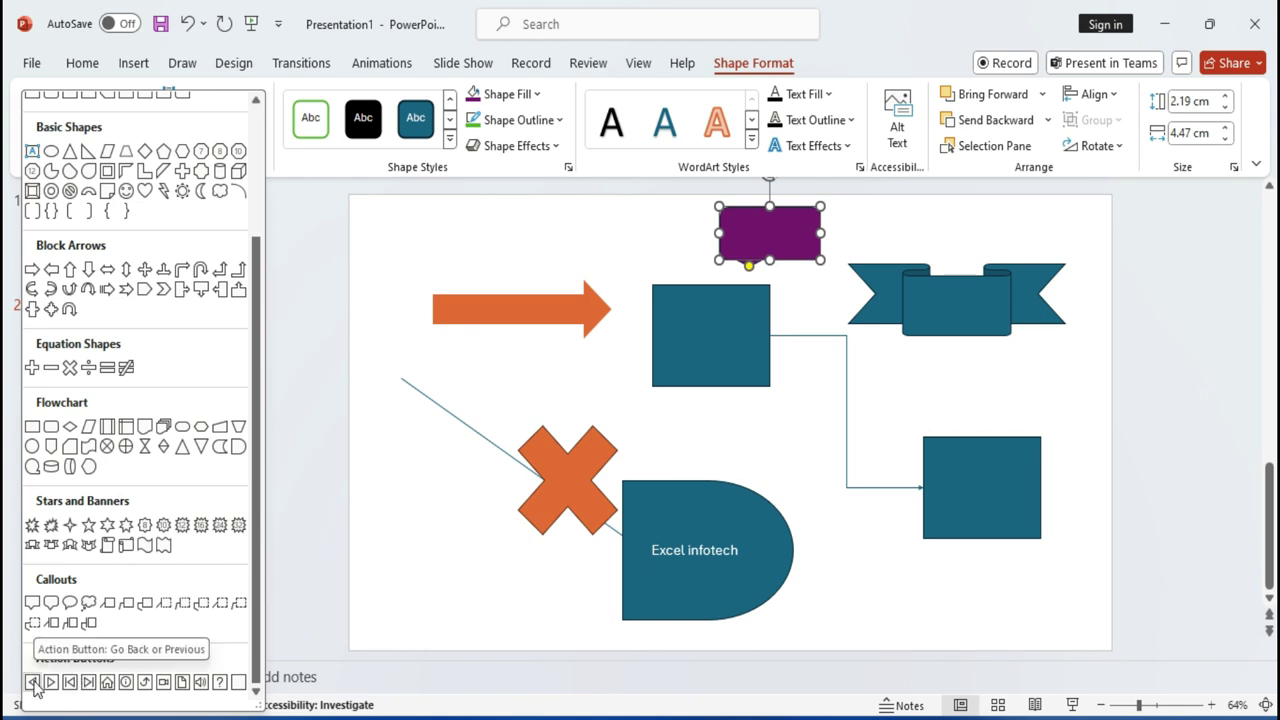
Draw a Go Back action button at lower left, hyperlinked to Previous Slide with no sound.
{"action": "left_click", "coordinate": [33, 682]}
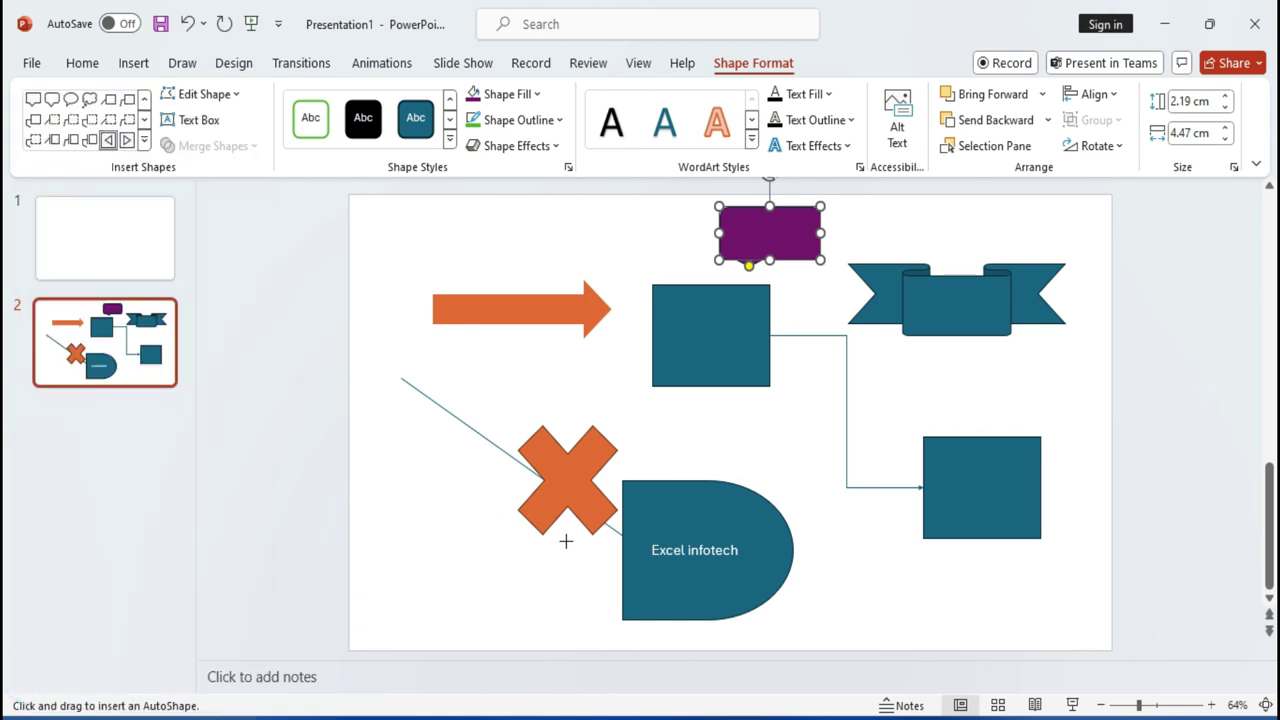
{"action": "mouse_move", "coordinate": [408, 546]}
{"action": "left_mouse_down"}
{"action": "mouse_move", "coordinate": [474, 600]}
{"action": "mouse_move", "coordinate": [493, 598]}
{"action": "left_mouse_up"}
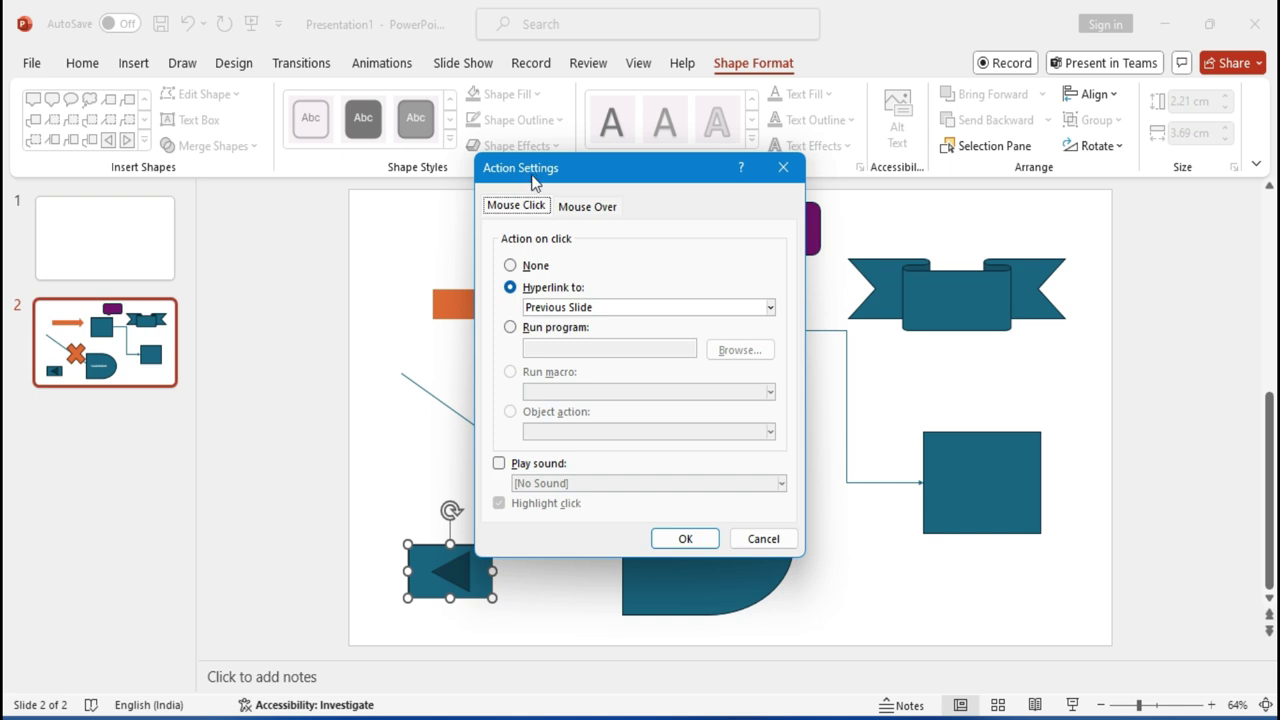
{"action": "left_click", "coordinate": [585, 310]}
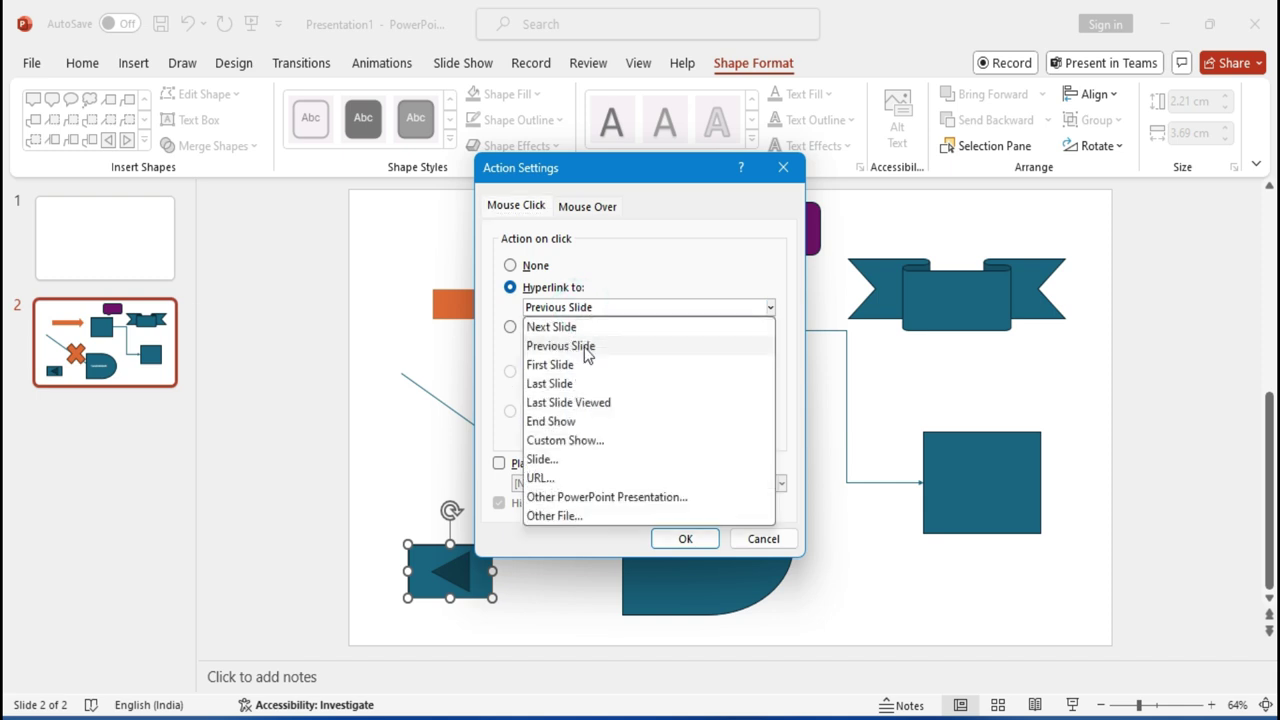
{"action": "left_click", "coordinate": [585, 346]}
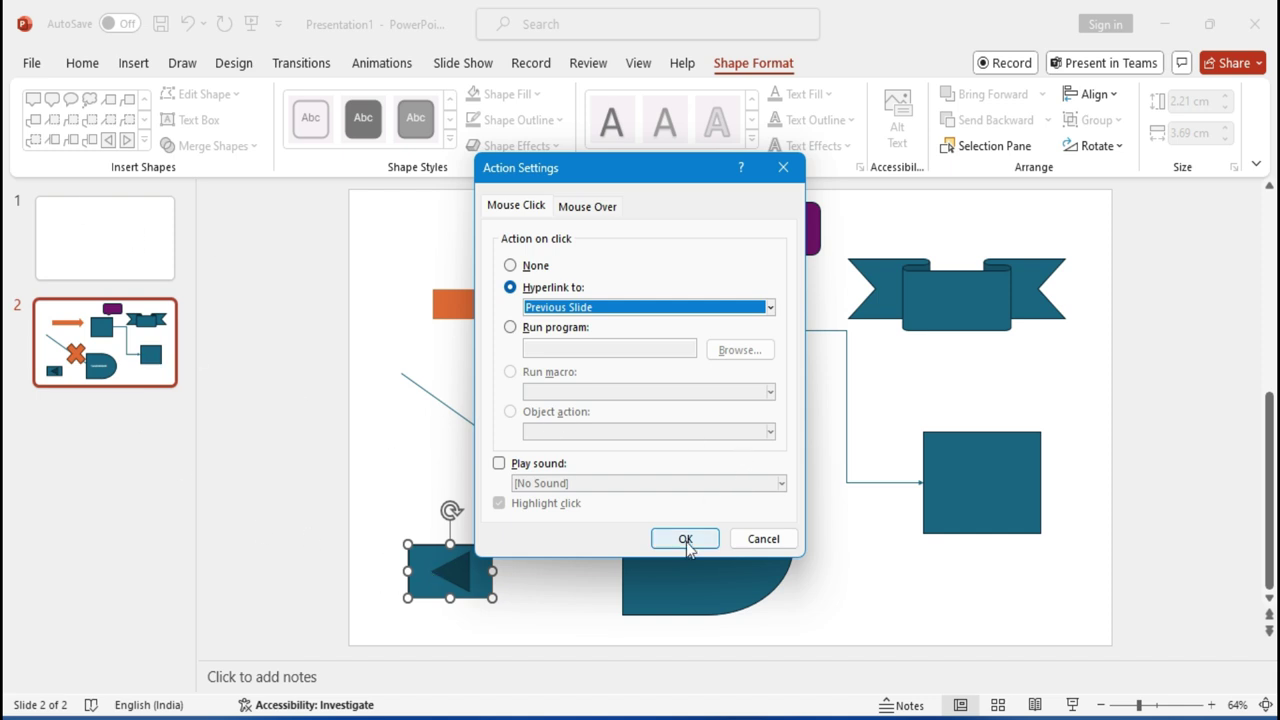
{"action": "left_click", "coordinate": [498, 465]}
{"action": "left_click", "coordinate": [592, 484]}
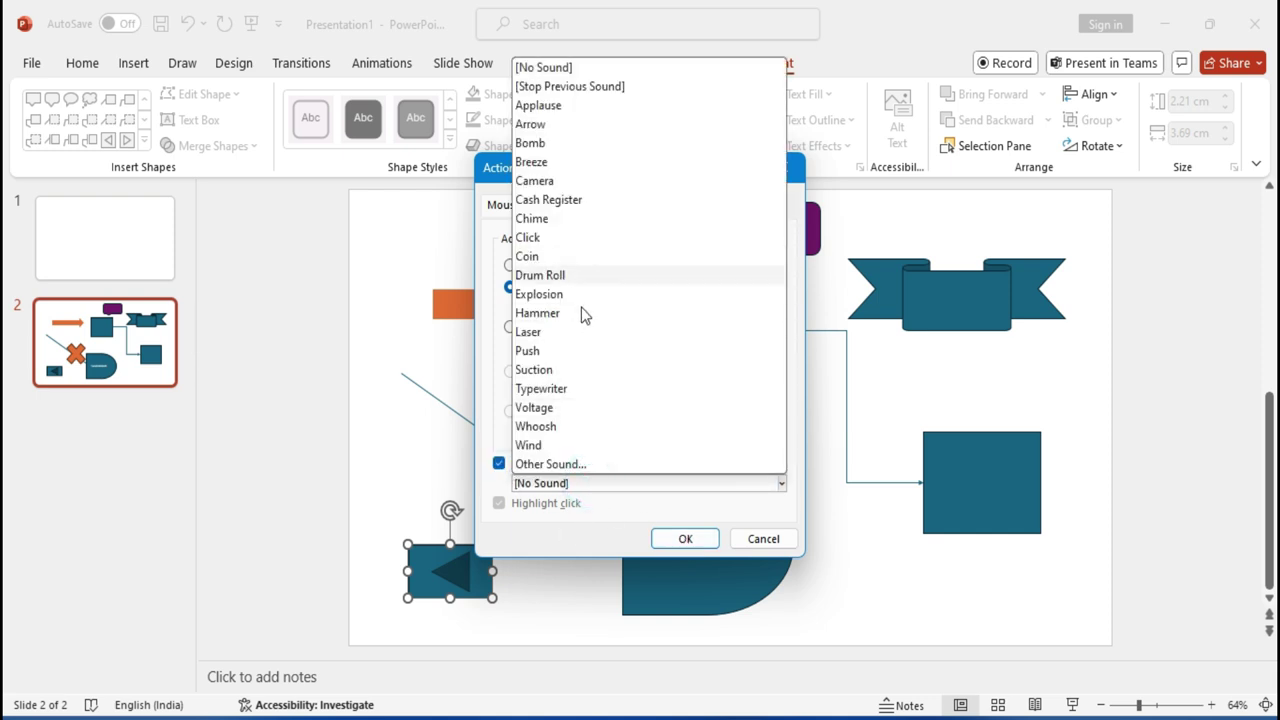
{"action": "left_click", "coordinate": [498, 465]}
{"action": "left_click", "coordinate": [498, 464]}
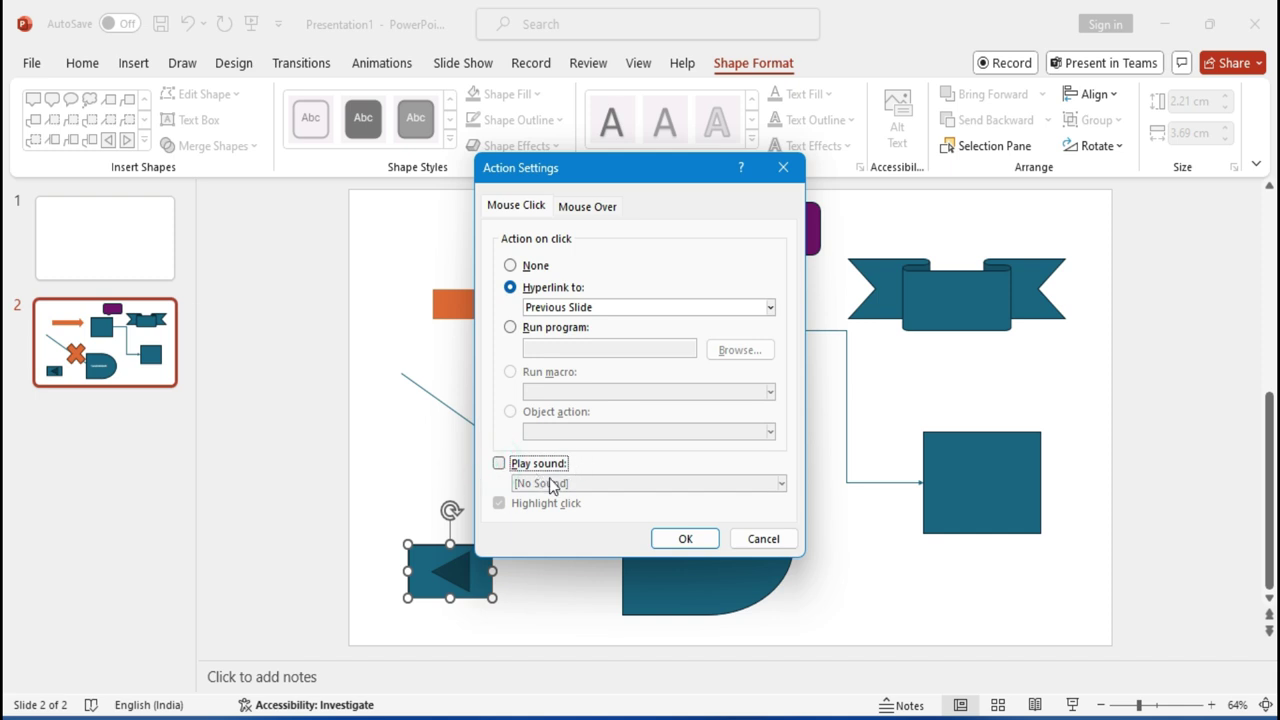
{"action": "left_click", "coordinate": [670, 540]}
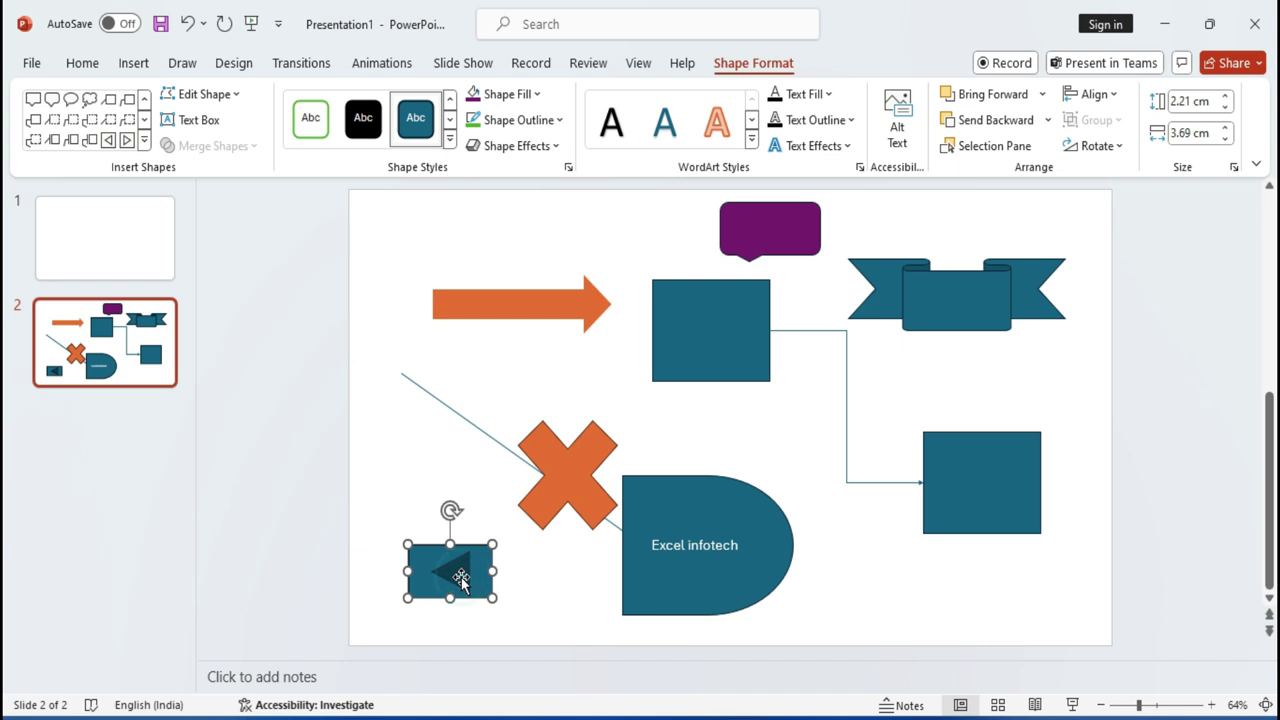
Run the slide show with F5 and use slide 2's Back button to return to slide 1.
{"action": "left_click", "coordinate": [440, 492]}
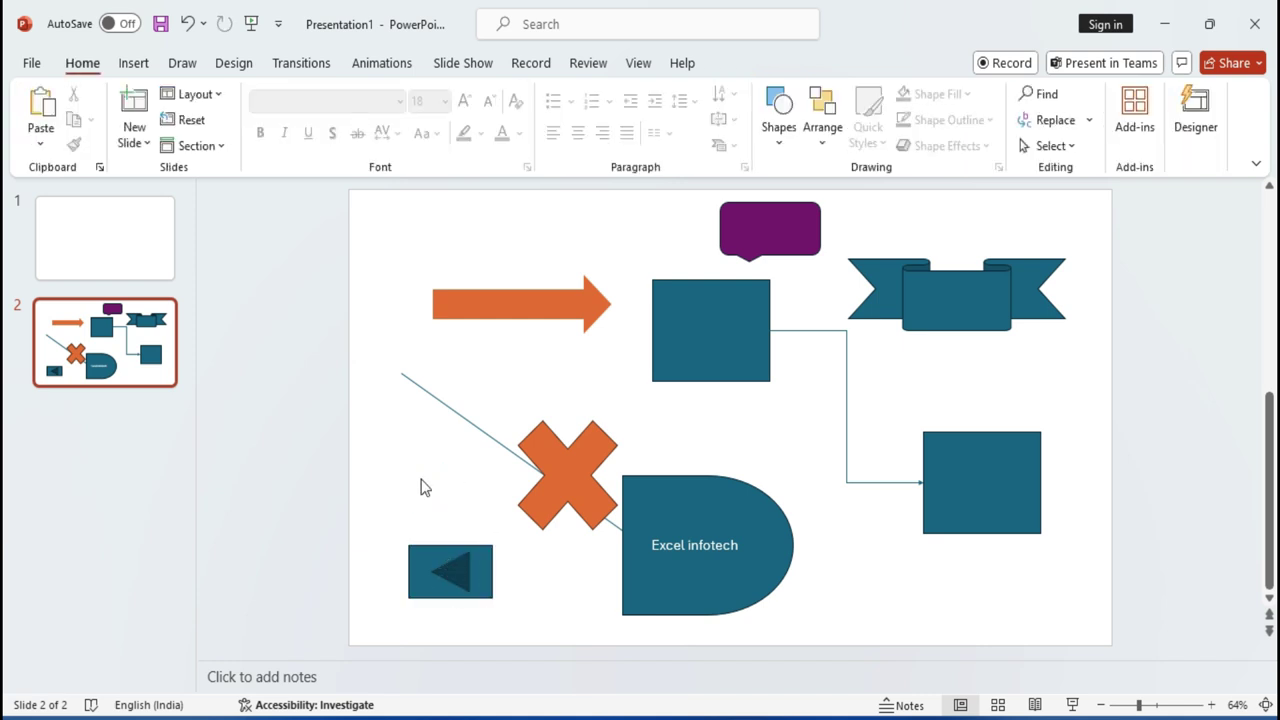
{"action": "key", "text": "F5"}
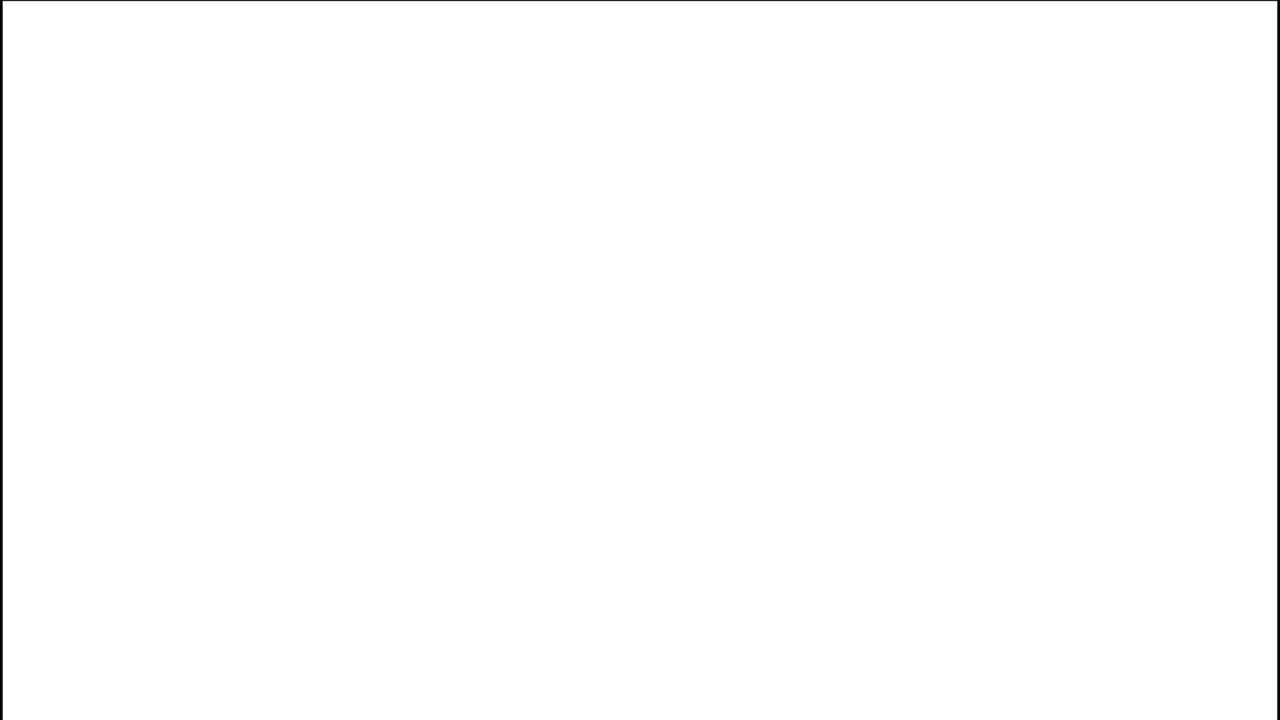
{"action": "key", "text": "Right"}
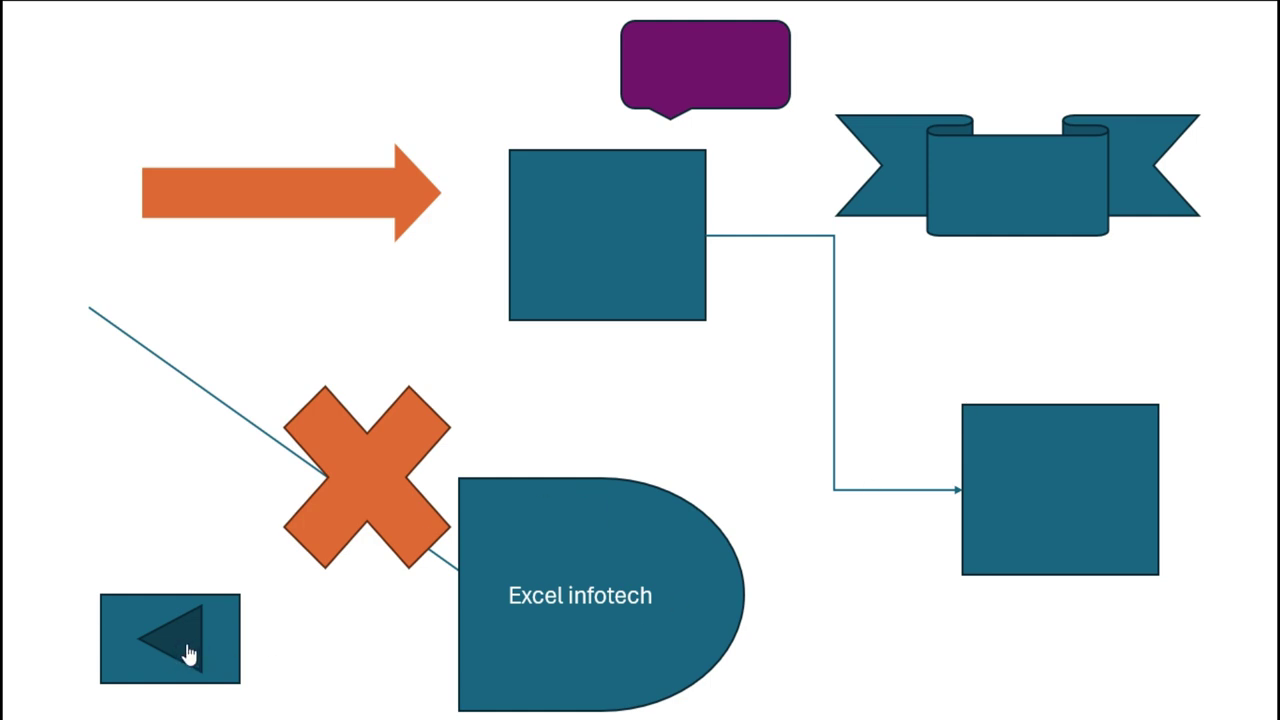
{"action": "left_click", "coordinate": [176, 647]}
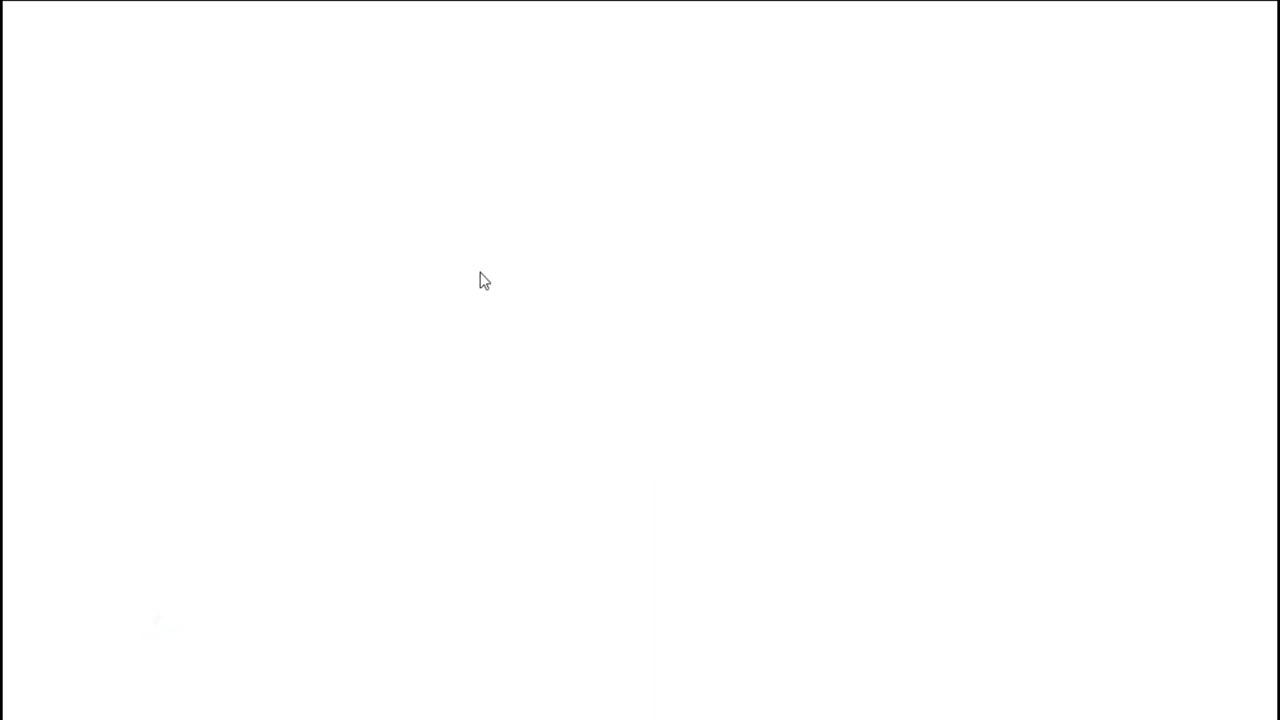
{"action": "key", "text": "Escape"}
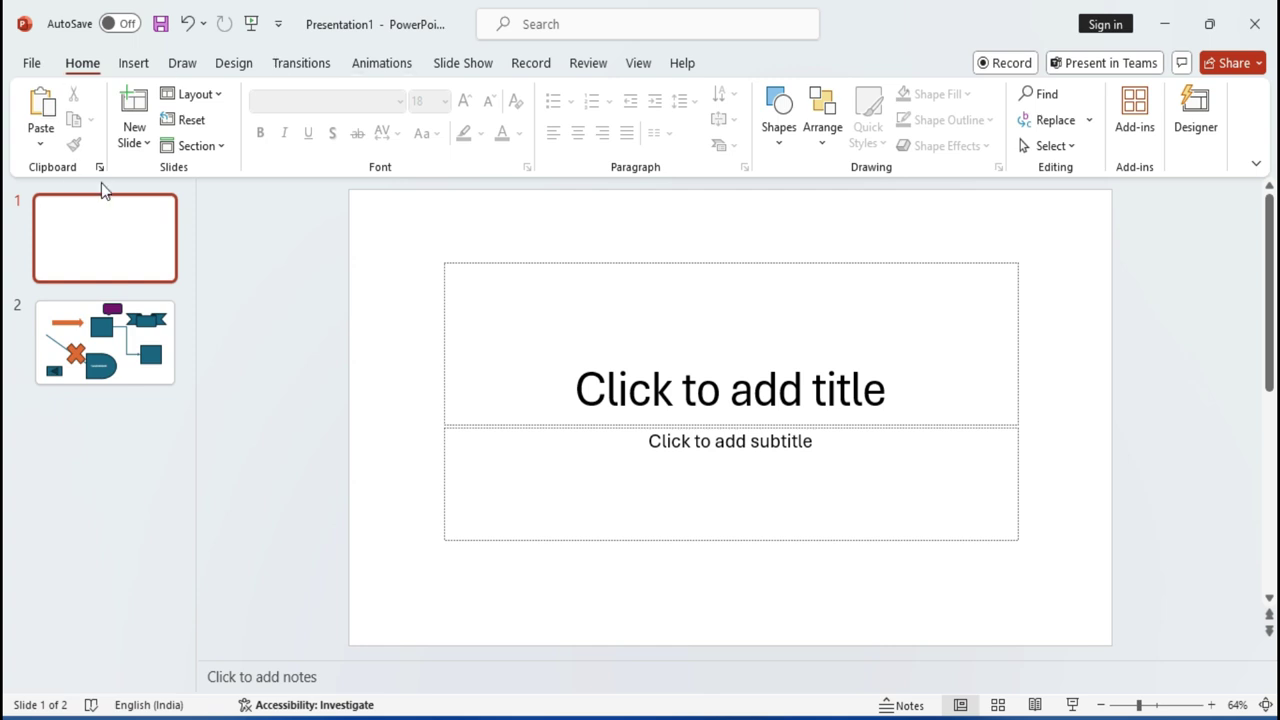
Select slide 2, glance at the Arrange options, and switch to the Presentation2 window.
{"action": "left_click", "coordinate": [105, 342]}
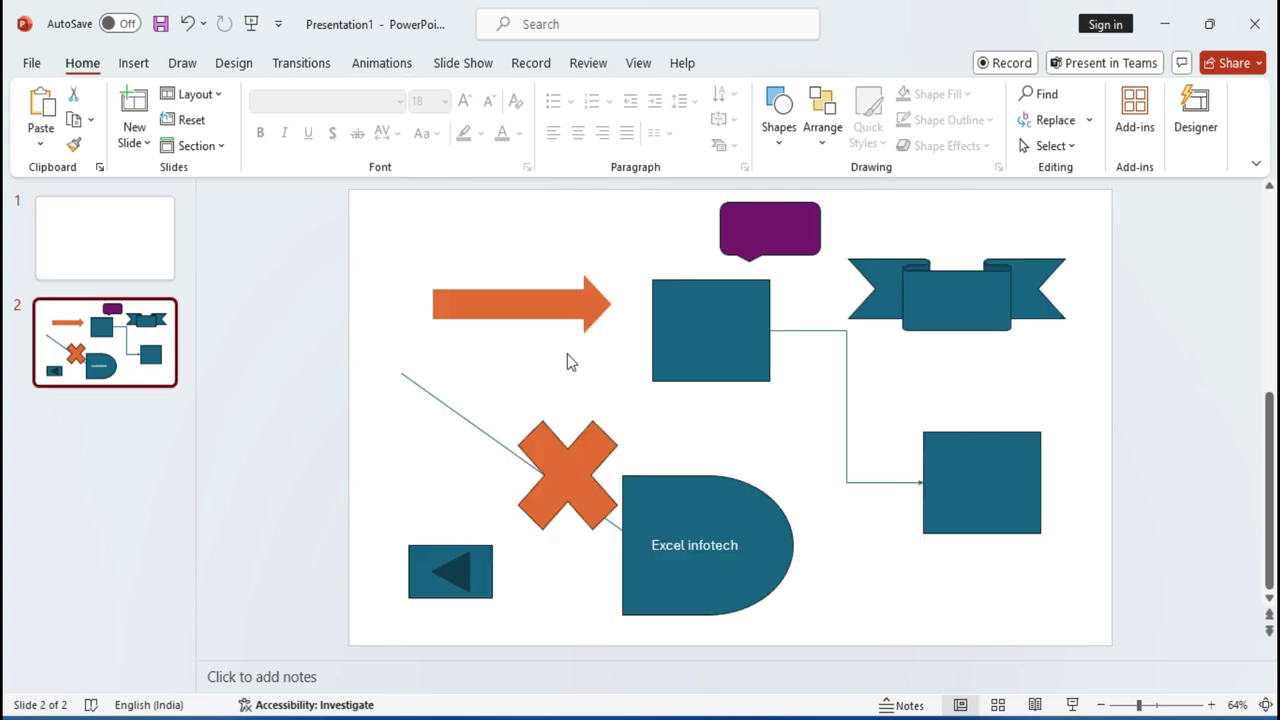
{"action": "left_click", "coordinate": [819, 147]}
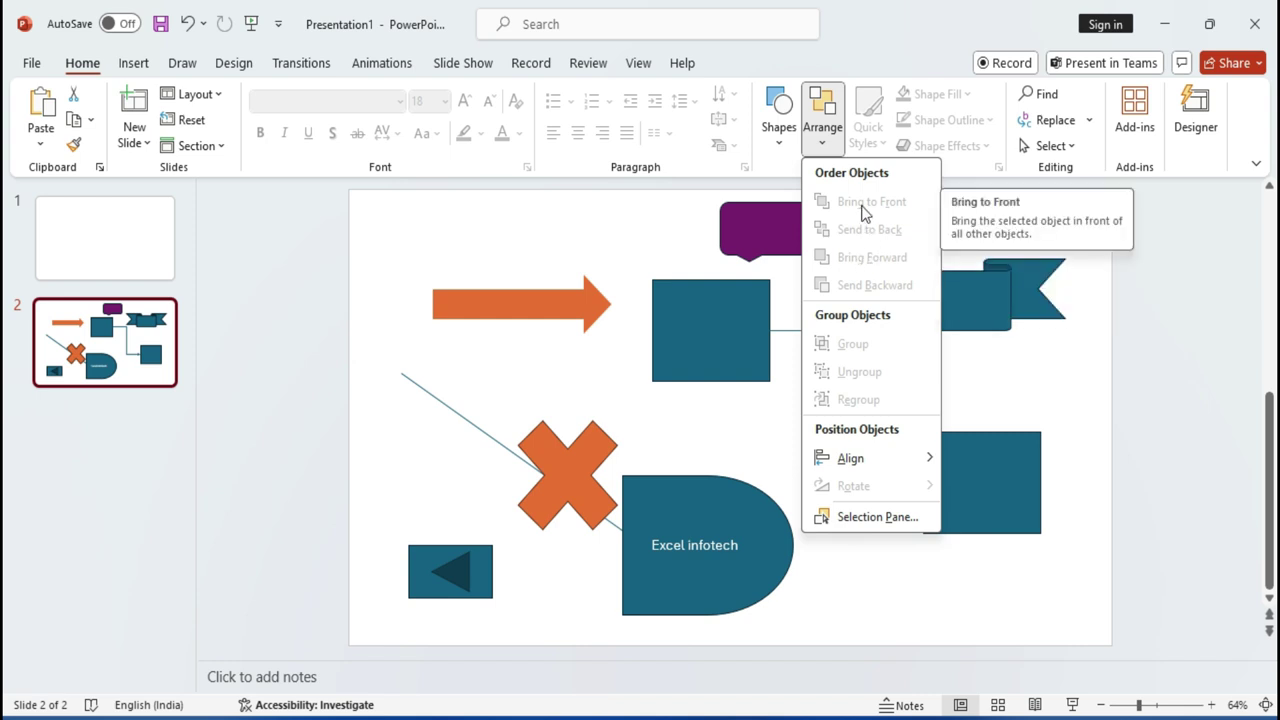
{"action": "left_click", "coordinate": [539, 248]}
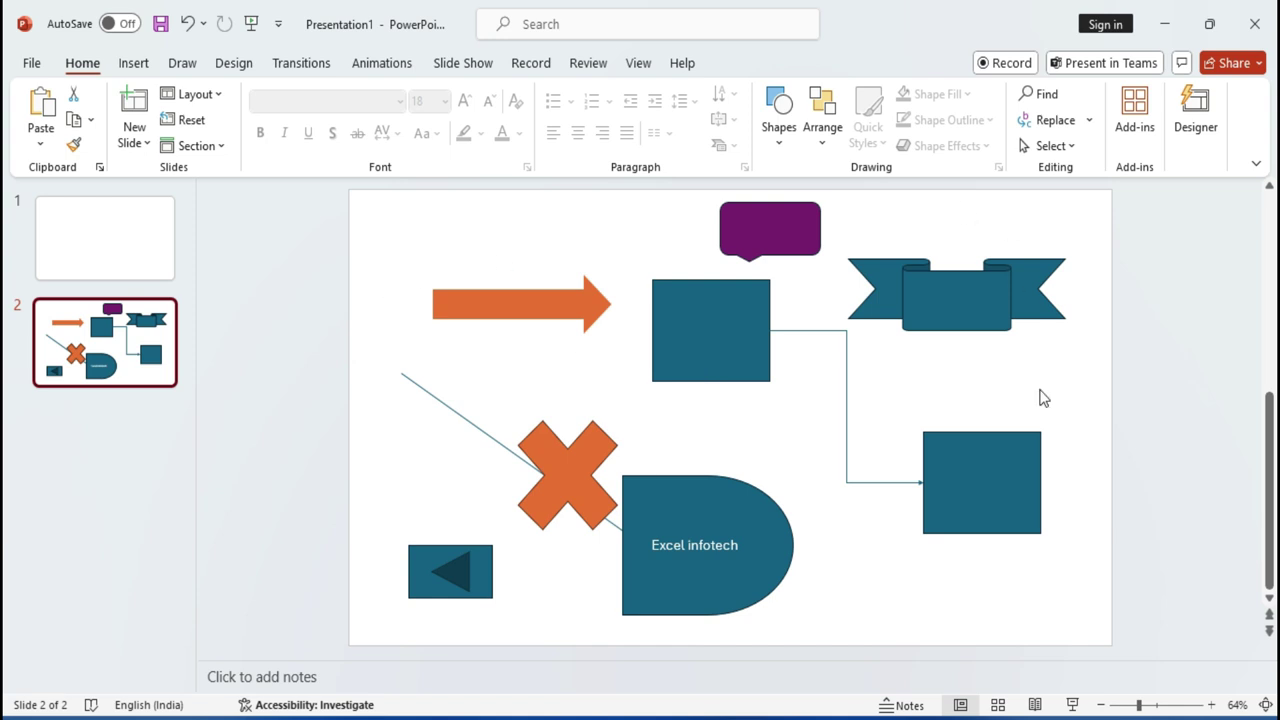
{"action": "left_click_drag", "start_coordinate": [982, 527], "coordinate": [988, 537]}
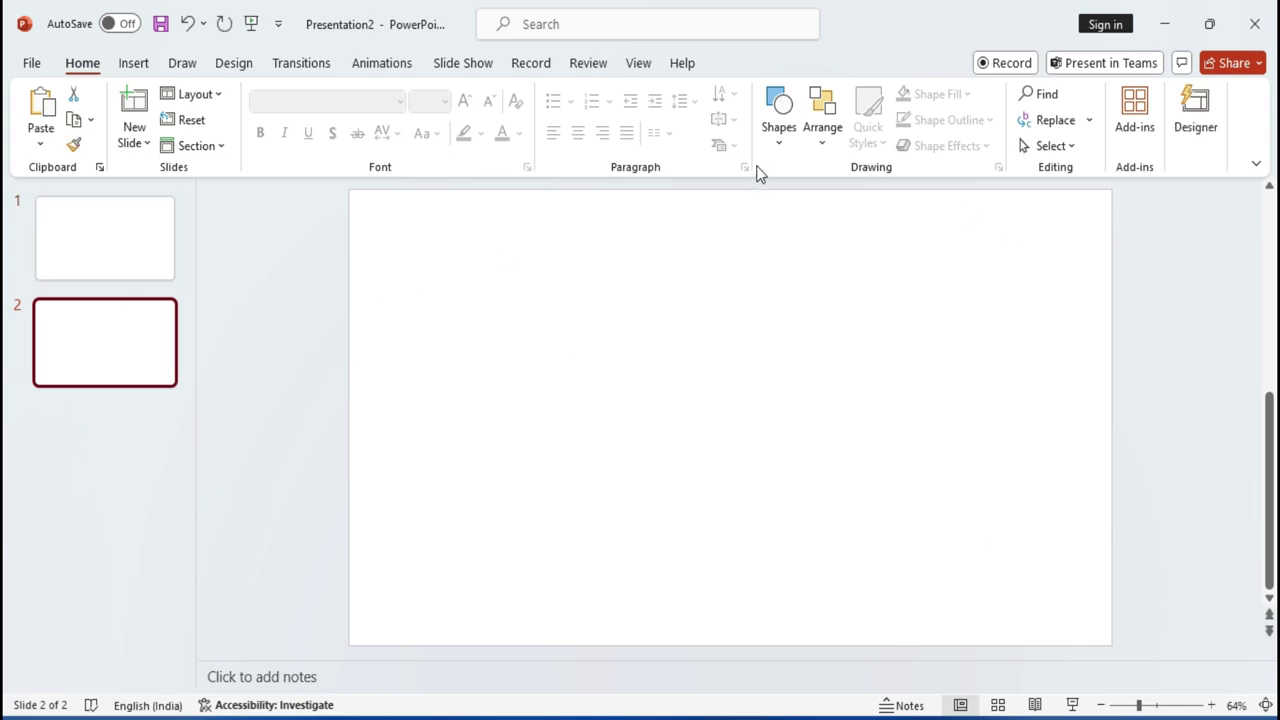
Draw a rectangle near the upper left of slide 2 and apply the orange theme style.
{"action": "left_click", "coordinate": [779, 118]}
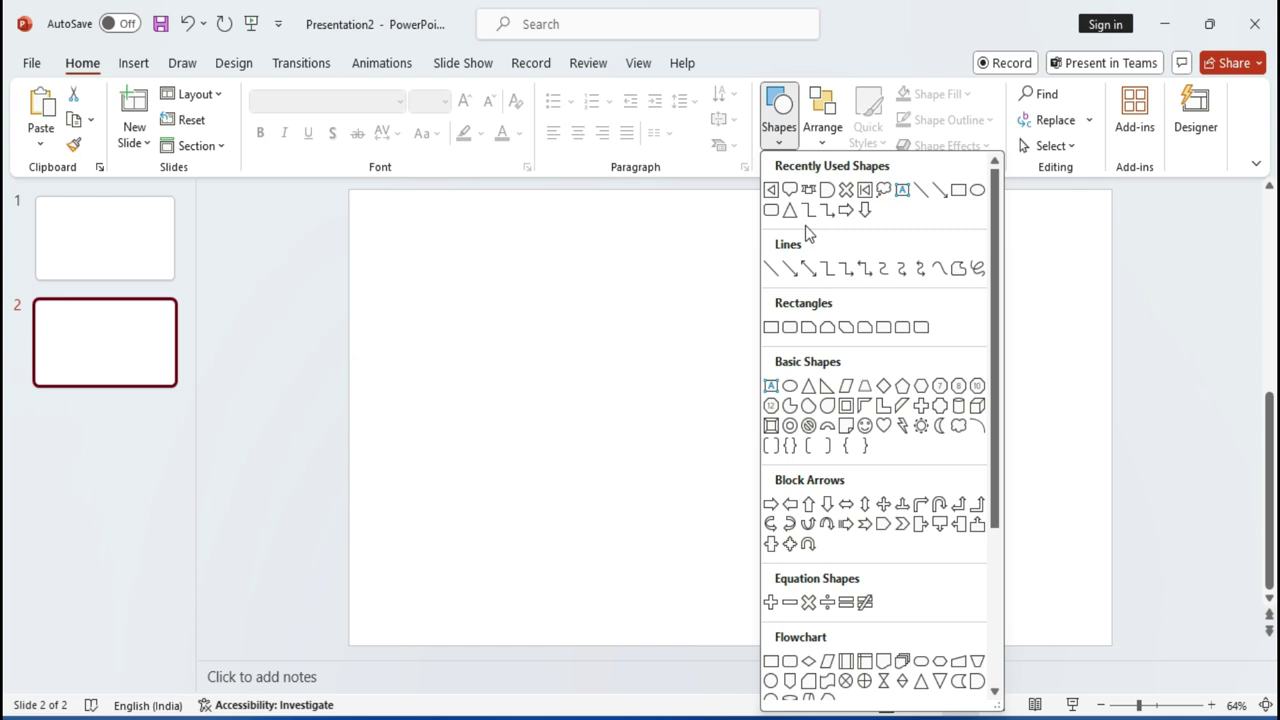
{"action": "left_click", "coordinate": [952, 192]}
{"action": "left_click_drag", "start_coordinate": [459, 292], "coordinate": [612, 408]}
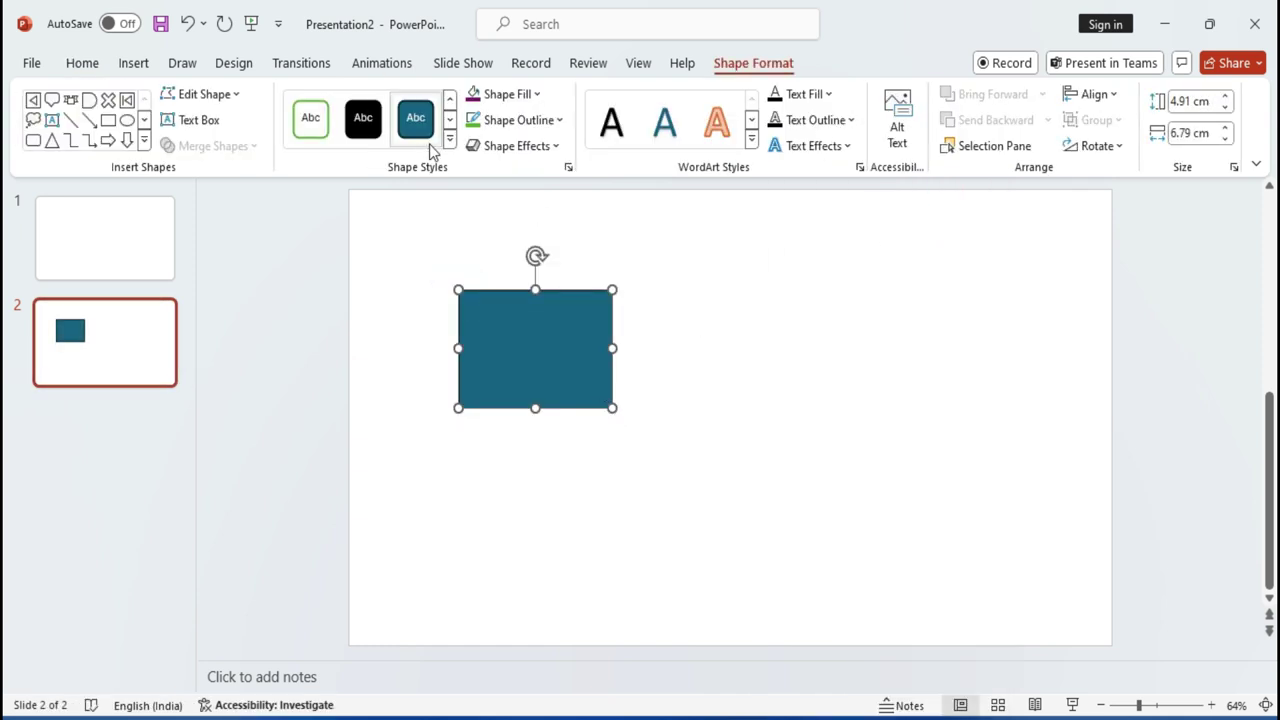
{"action": "left_click", "coordinate": [449, 139]}
{"action": "left_click", "coordinate": [412, 228]}
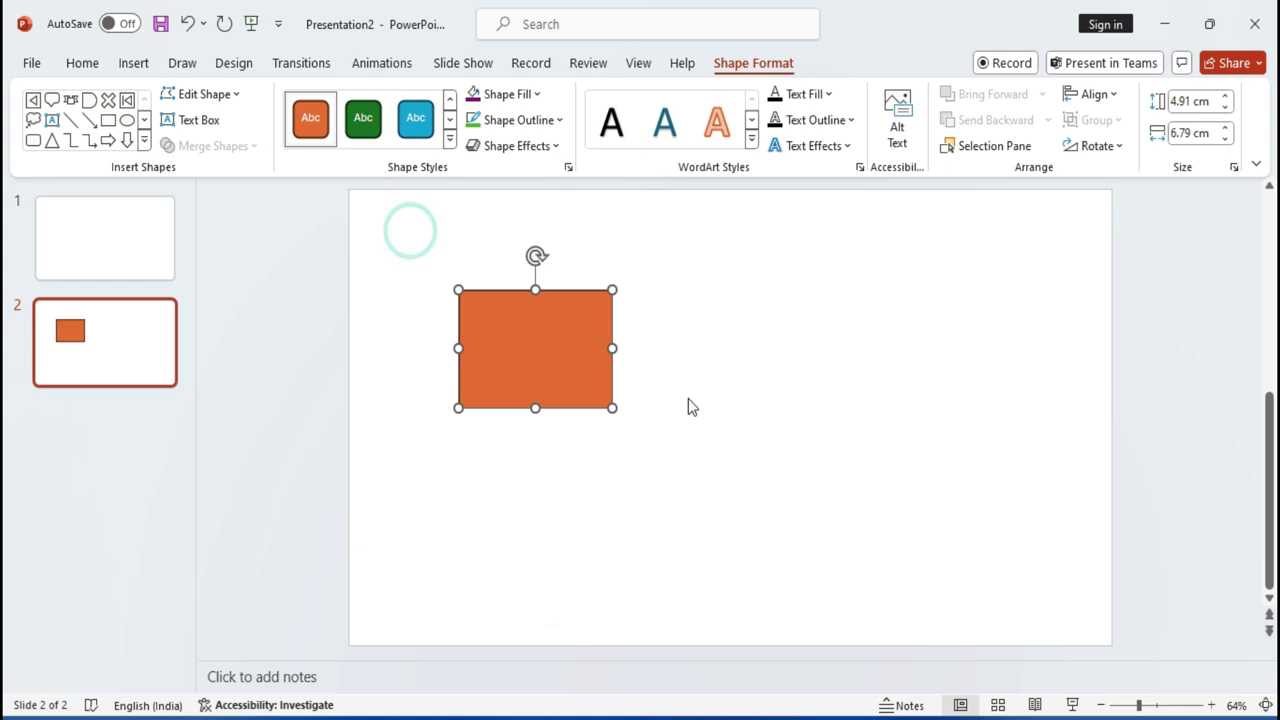
Duplicate the orange rectangle twice with Ctrl+D, making the copies green and blue.
{"action": "left_click", "coordinate": [714, 403]}
{"action": "double_click", "coordinate": [516, 352]}
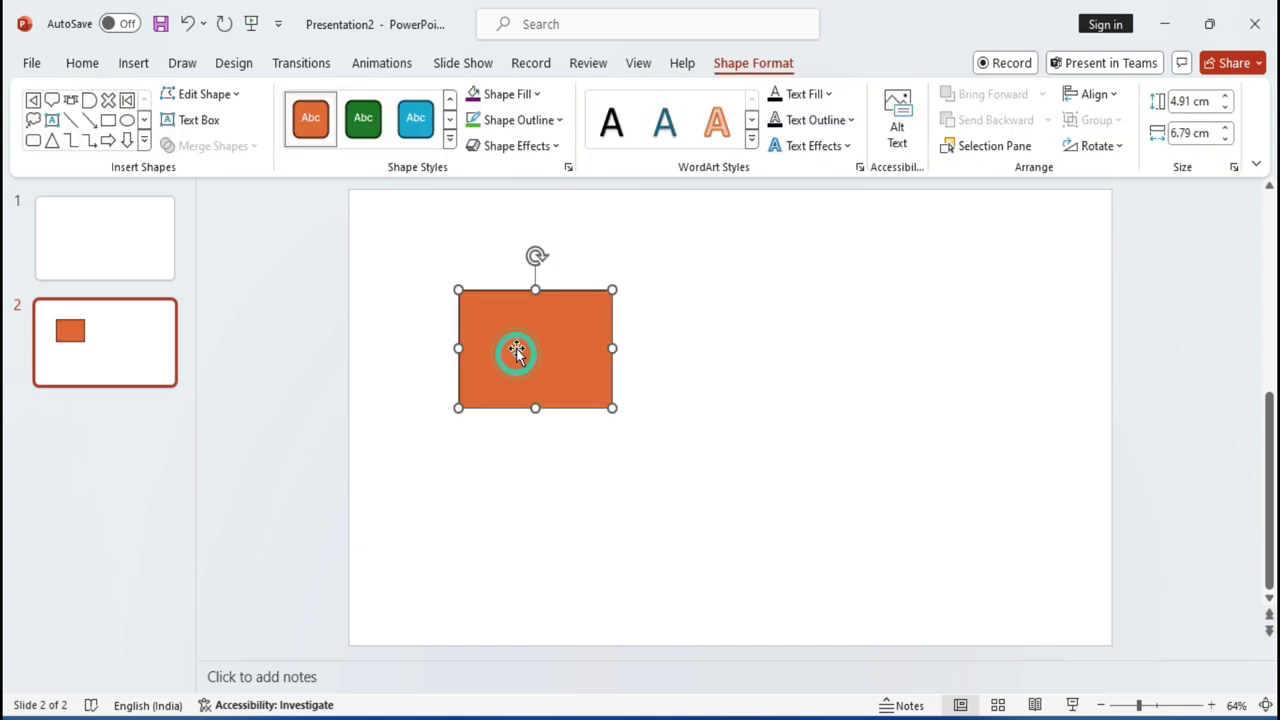
{"action": "key", "text": "ctrl+d"}
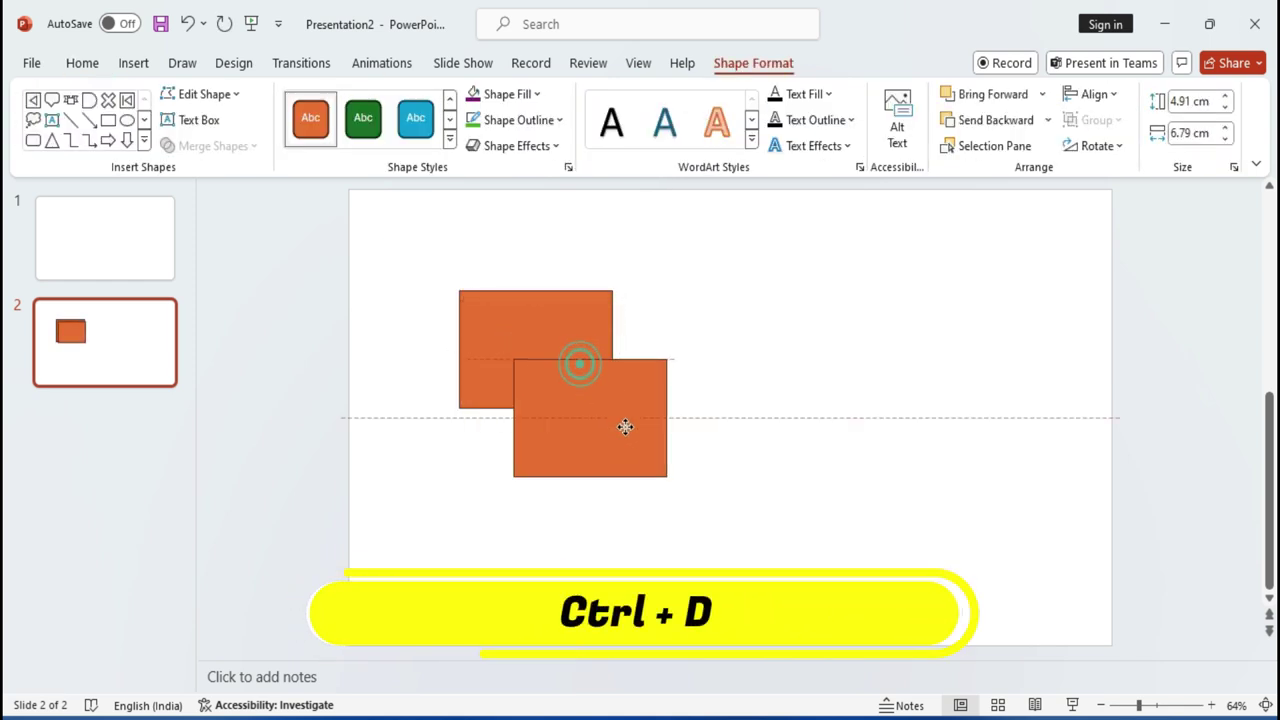
{"action": "left_click", "coordinate": [374, 138]}
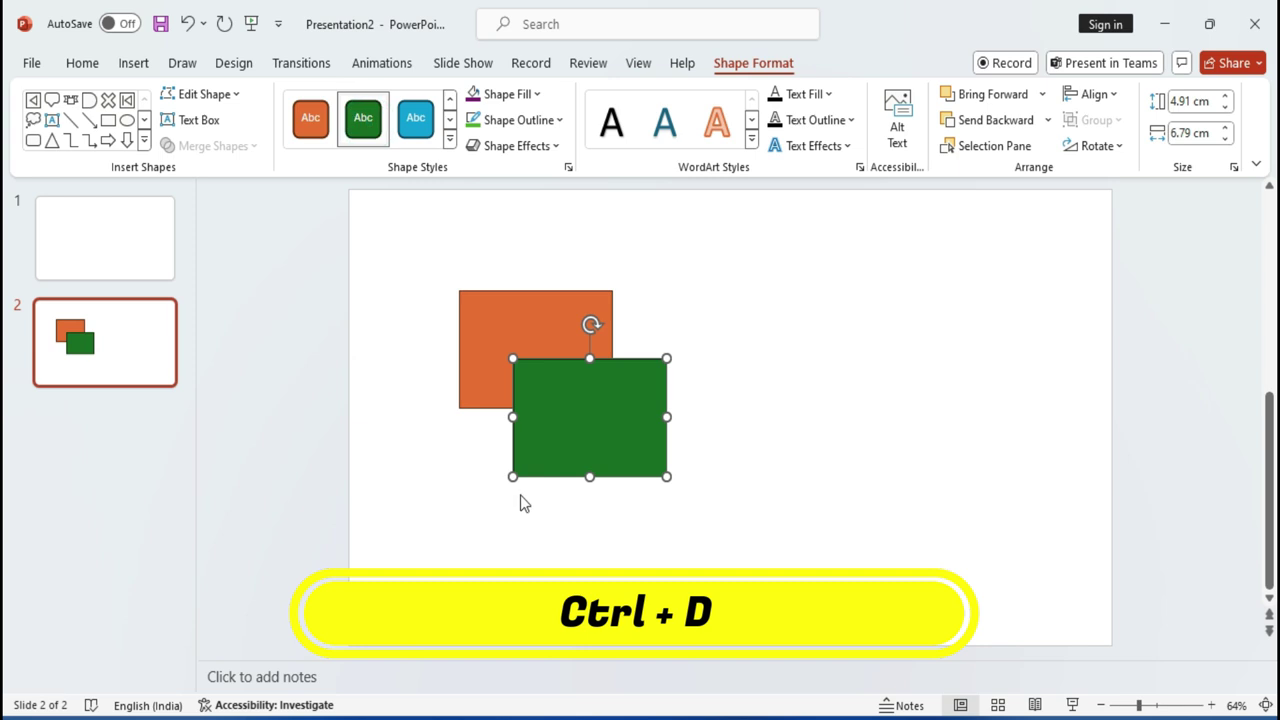
{"action": "key", "text": "ctrl+d"}
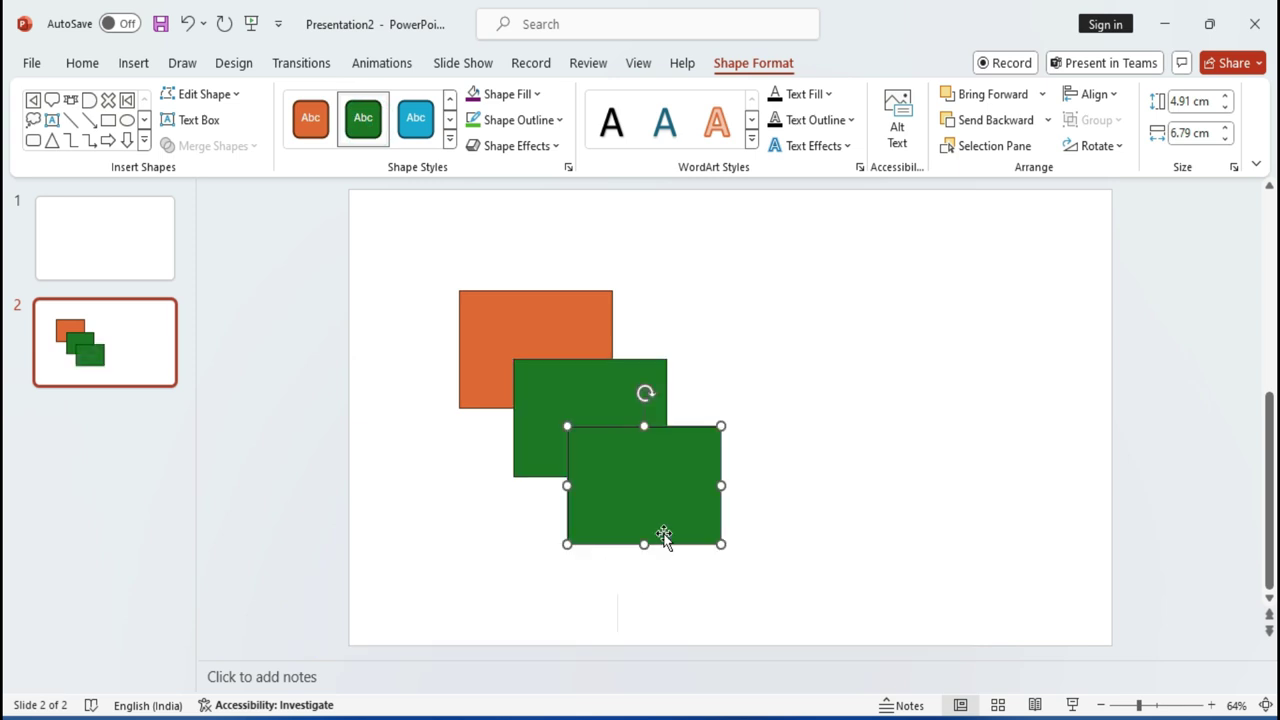
{"action": "left_click", "coordinate": [415, 118]}
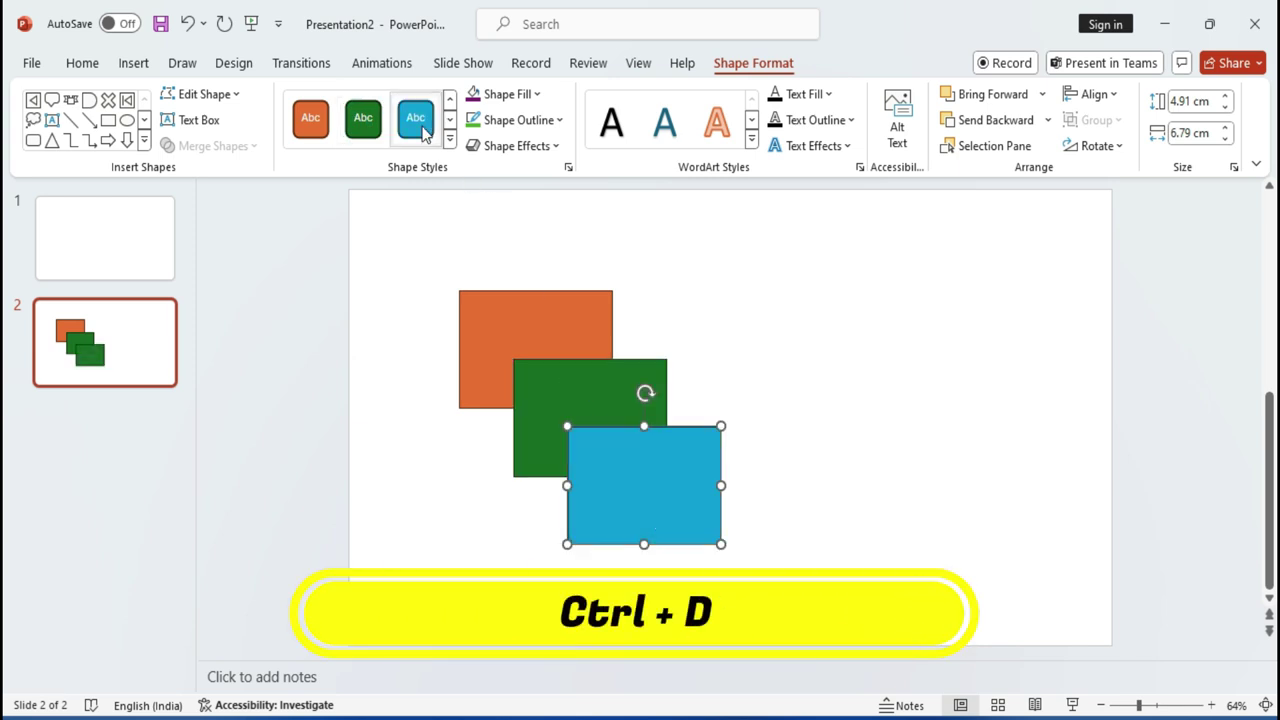
Drag the green and blue copies up into a diagonal cascade over the orange rectangle.
{"action": "left_click", "coordinate": [817, 425]}
{"action": "left_click", "coordinate": [557, 323]}
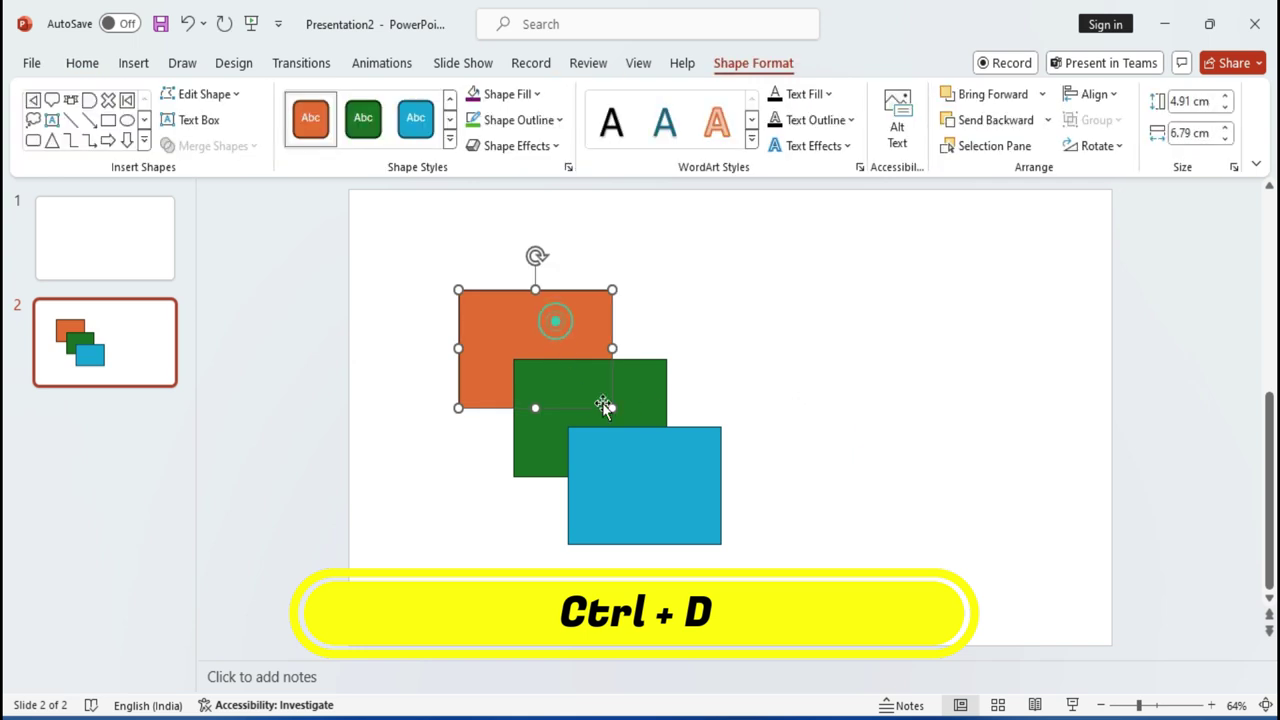
{"action": "left_click_drag", "start_coordinate": [645, 404], "coordinate": [641, 360]}
{"action": "left_click_drag", "start_coordinate": [655, 493], "coordinate": [647, 415]}
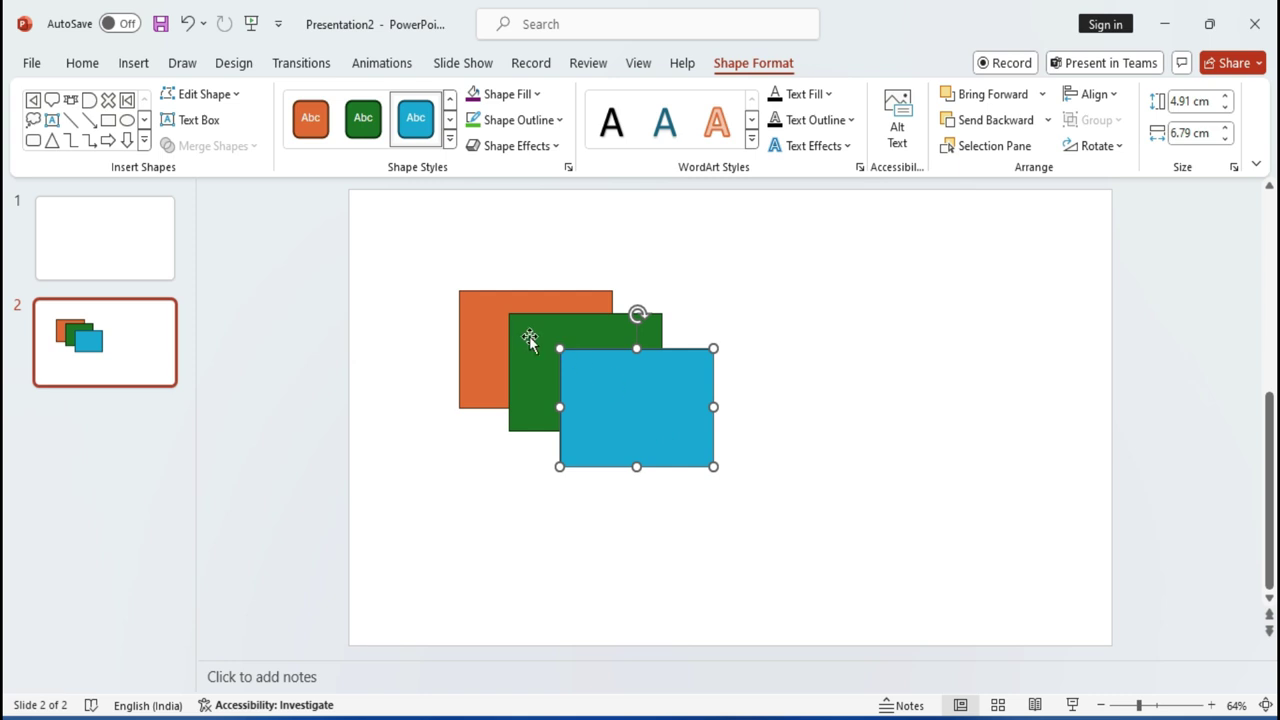
Send the blue rectangle backward behind green and orange, moving it to the upper left.
{"action": "left_click", "coordinate": [965, 122]}
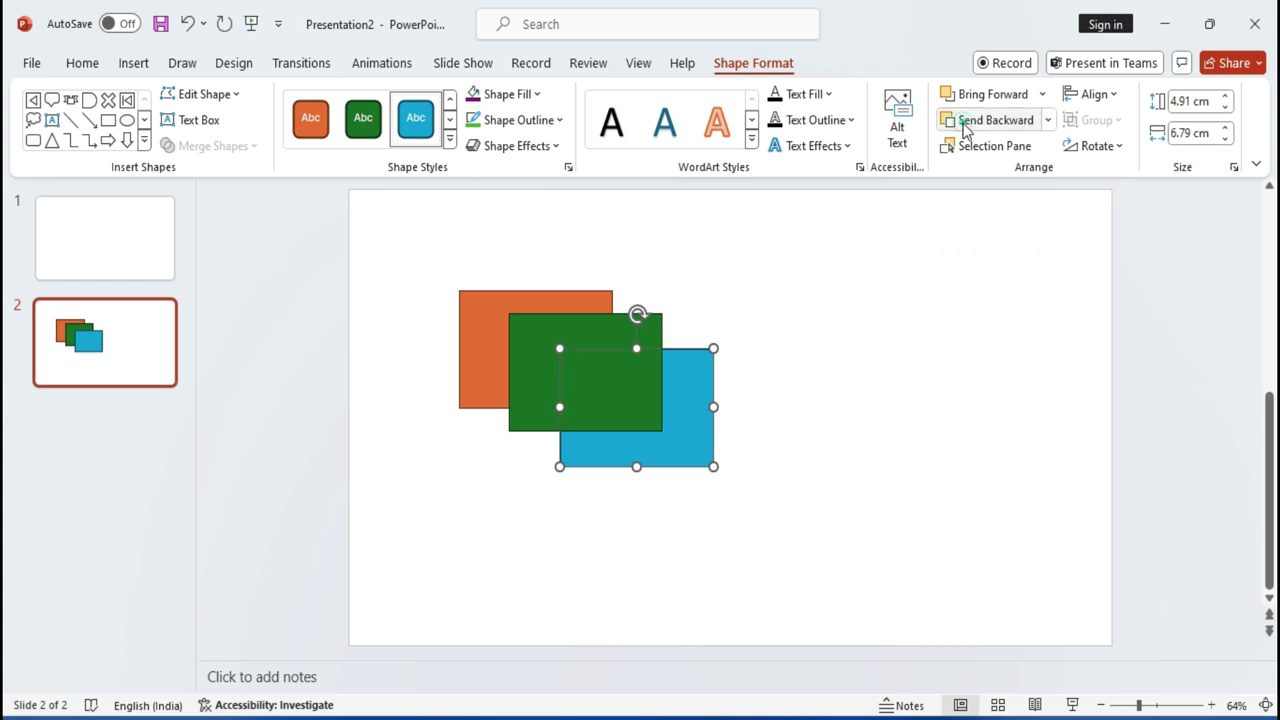
{"action": "mouse_move", "coordinate": [702, 392]}
{"action": "left_mouse_down"}
{"action": "mouse_move", "coordinate": [692, 363]}
{"action": "mouse_move", "coordinate": [705, 342]}
{"action": "left_mouse_up"}
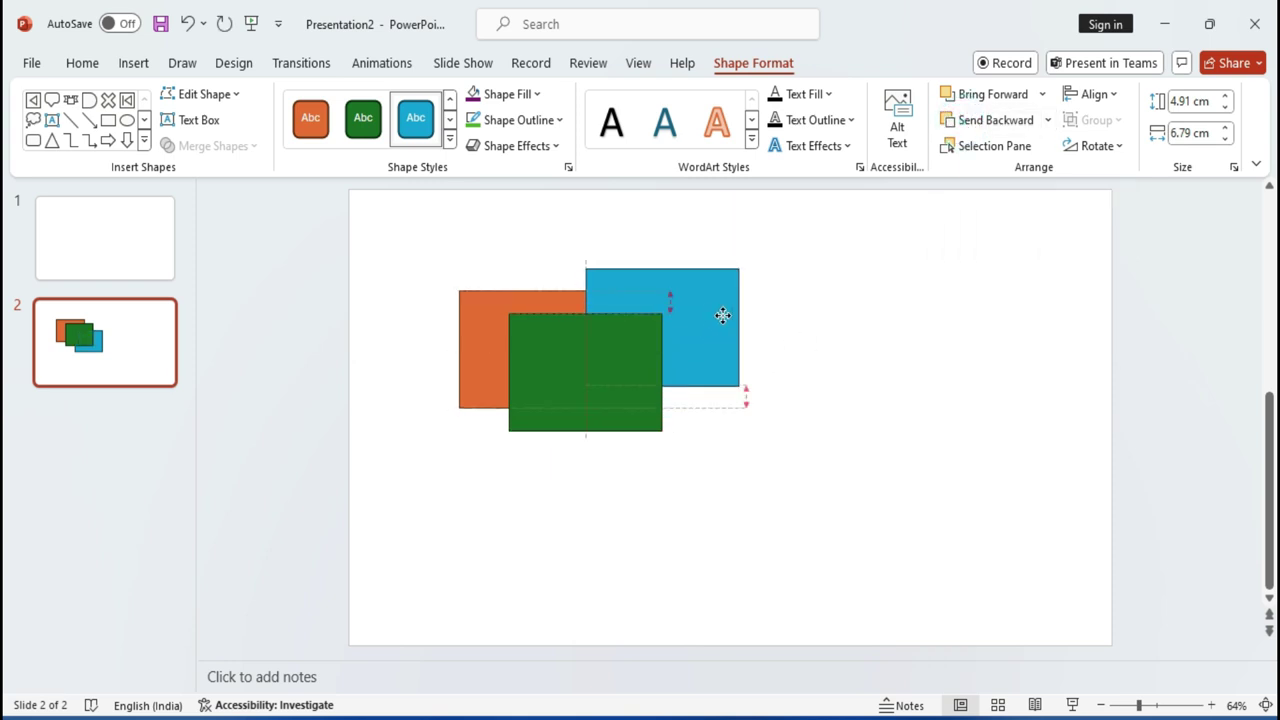
{"action": "left_click_drag", "start_coordinate": [714, 324], "coordinate": [722, 311]}
{"action": "left_click", "coordinate": [998, 121]}
{"action": "mouse_move", "coordinate": [721, 295]}
{"action": "left_mouse_down"}
{"action": "mouse_move", "coordinate": [614, 250]}
{"action": "mouse_move", "coordinate": [527, 242]}
{"action": "left_mouse_up"}
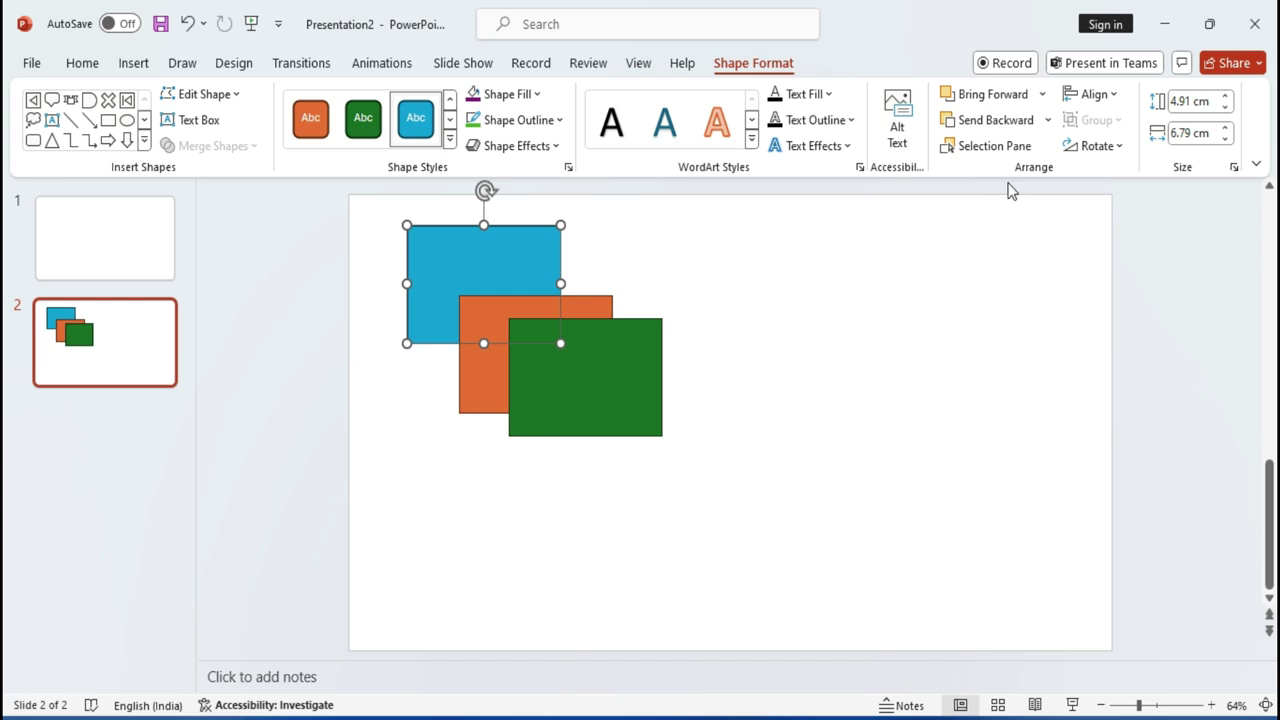
Bring the blue rectangle forward twice, send it backward twice, and nudge it slightly.
{"action": "left_click", "coordinate": [980, 96]}
{"action": "left_click", "coordinate": [983, 97]}
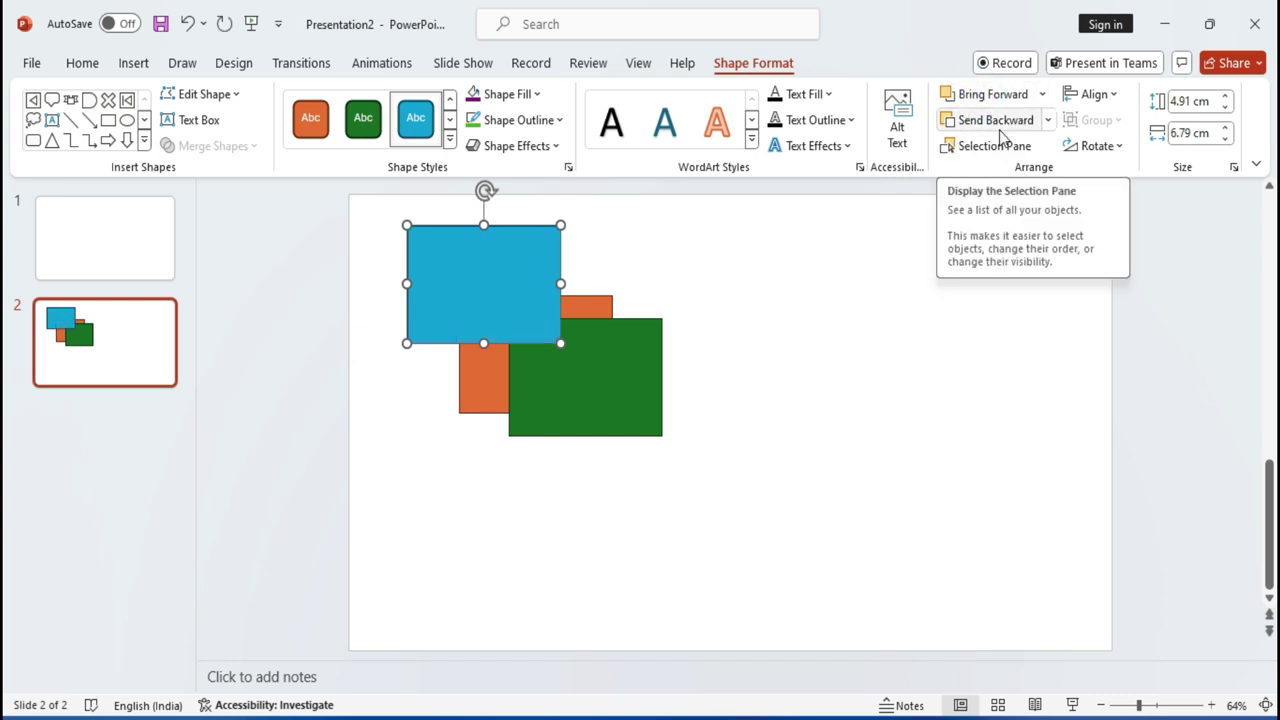
{"action": "left_click", "coordinate": [989, 122]}
{"action": "left_click", "coordinate": [989, 122]}
{"action": "left_click_drag", "start_coordinate": [480, 250], "coordinate": [489, 259]}
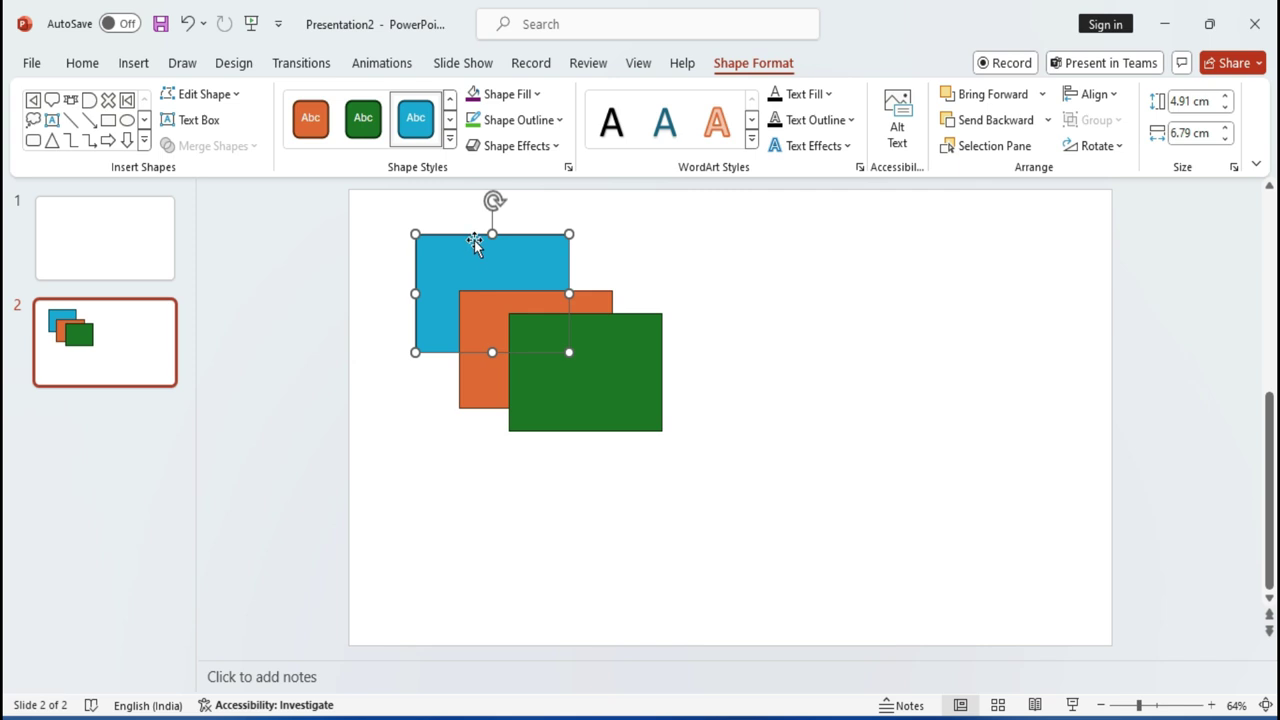
Bring the blue rectangle to the front, then send it to the back behind the stack at the upper left.
{"action": "left_click", "coordinate": [1041, 94]}
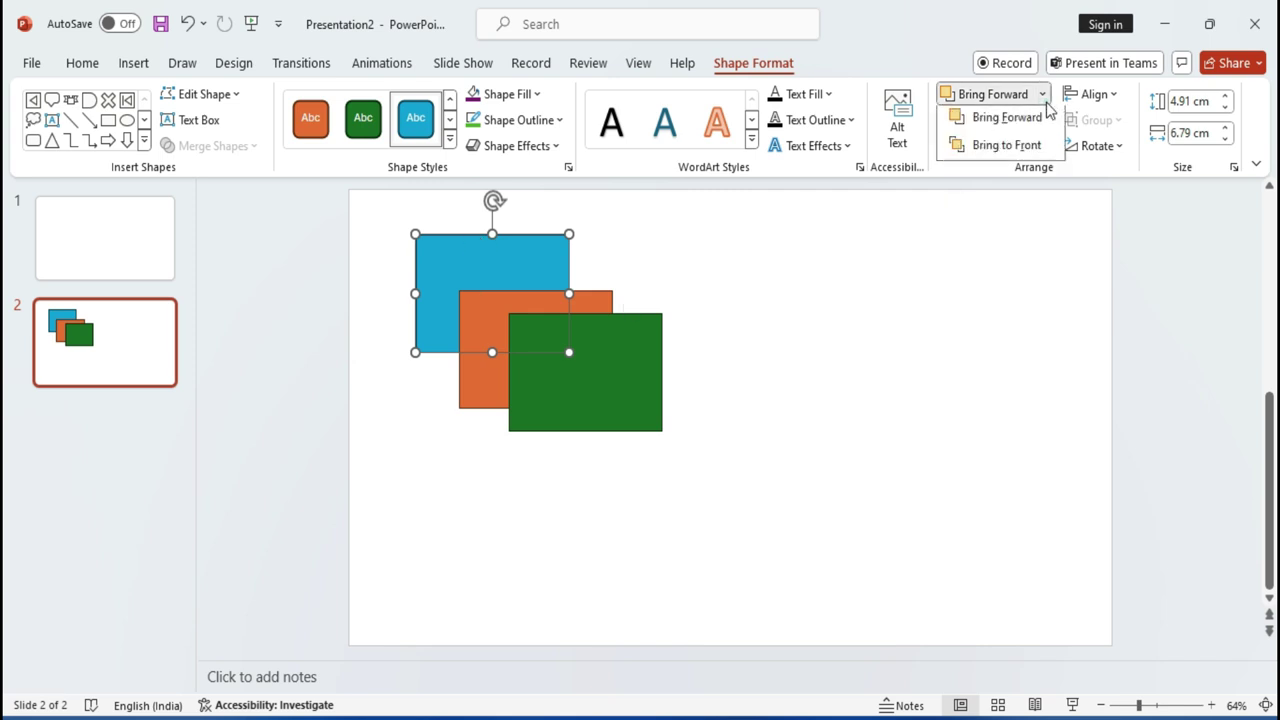
{"action": "left_click", "coordinate": [1003, 149]}
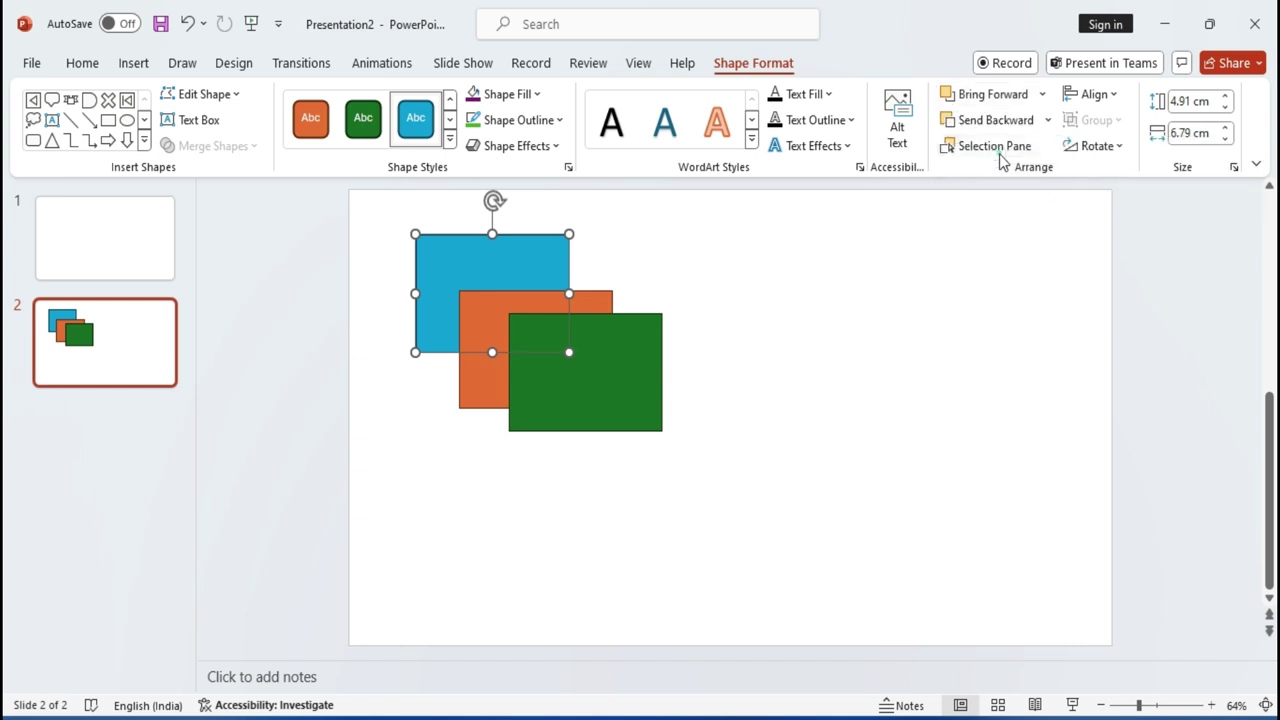
{"action": "left_click_drag", "start_coordinate": [520, 301], "coordinate": [664, 401]}
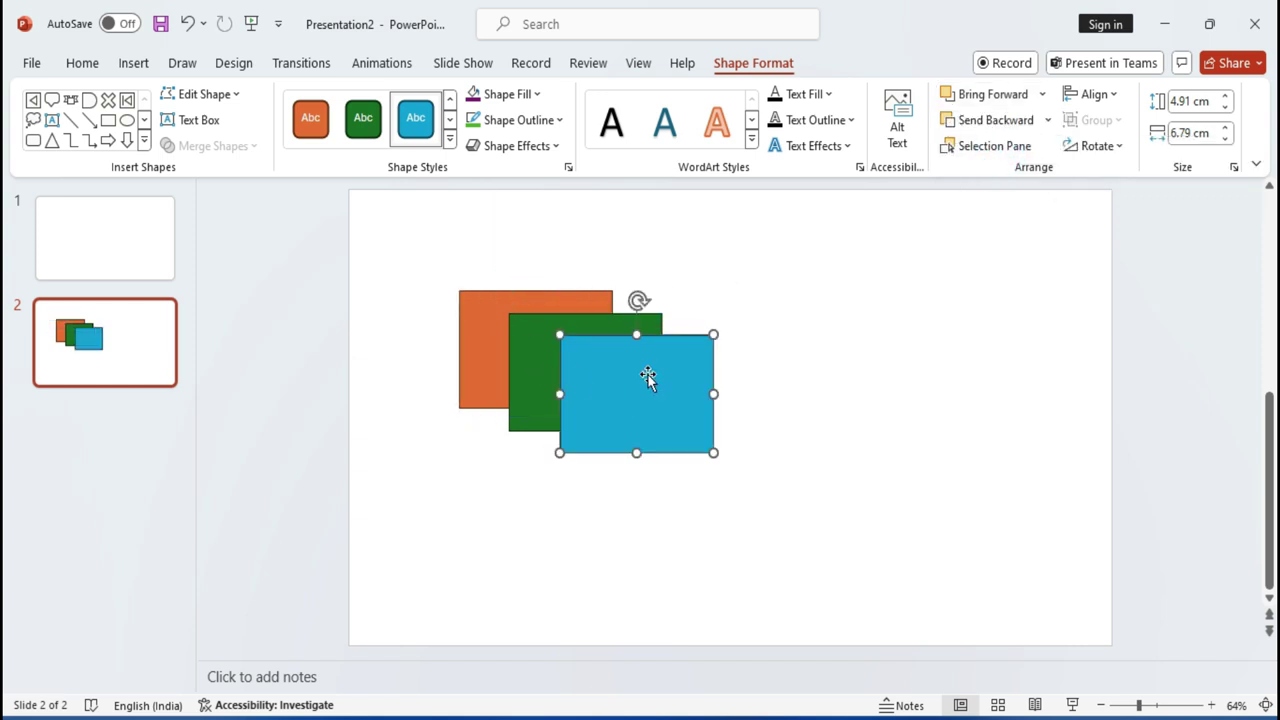
{"action": "left_click", "coordinate": [1047, 120]}
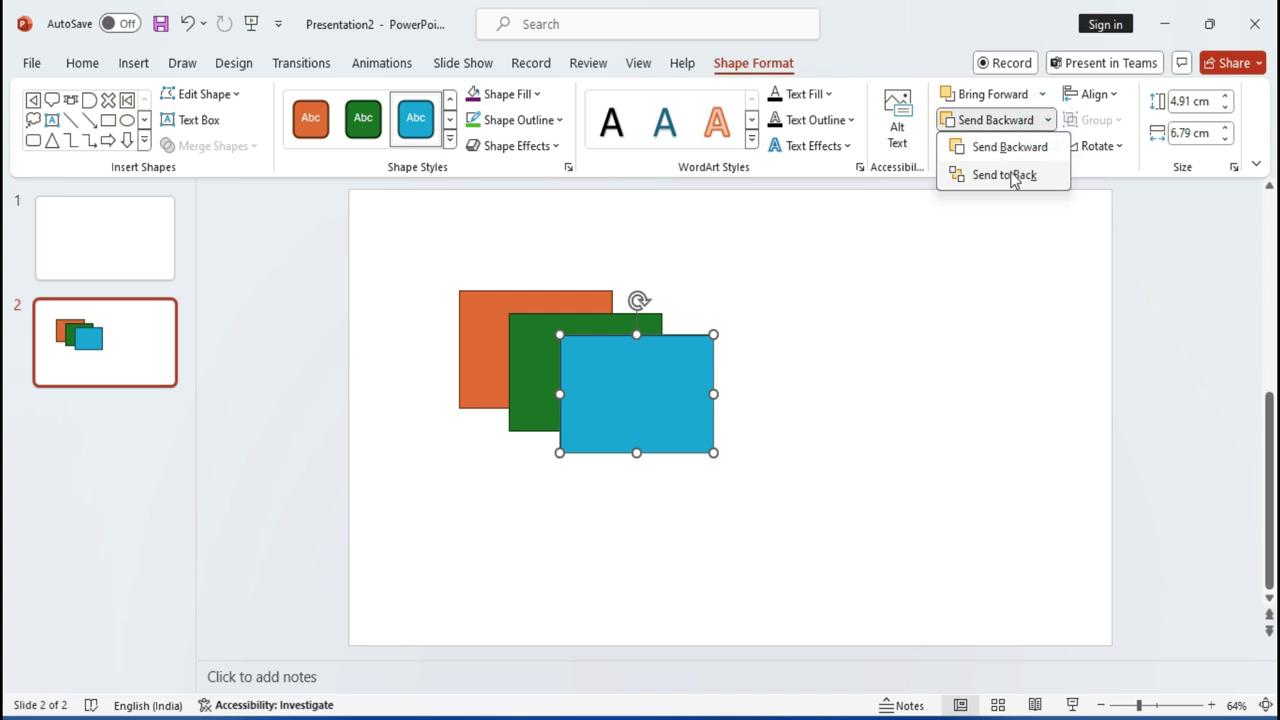
{"action": "left_click", "coordinate": [1004, 175]}
{"action": "mouse_move", "coordinate": [688, 372]}
{"action": "left_mouse_down"}
{"action": "mouse_move", "coordinate": [588, 270]}
{"action": "mouse_move", "coordinate": [561, 264]}
{"action": "left_mouse_up"}
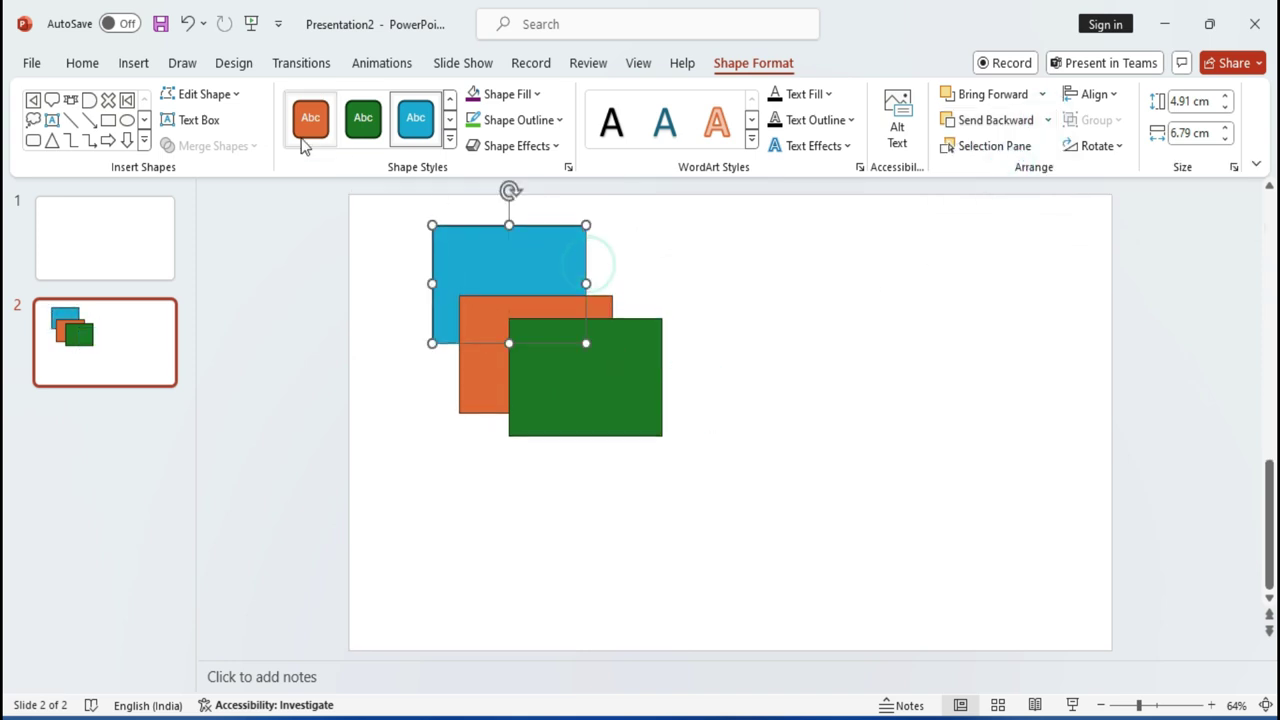
{"action": "left_click", "coordinate": [82, 63]}
{"action": "left_click", "coordinate": [820, 130]}
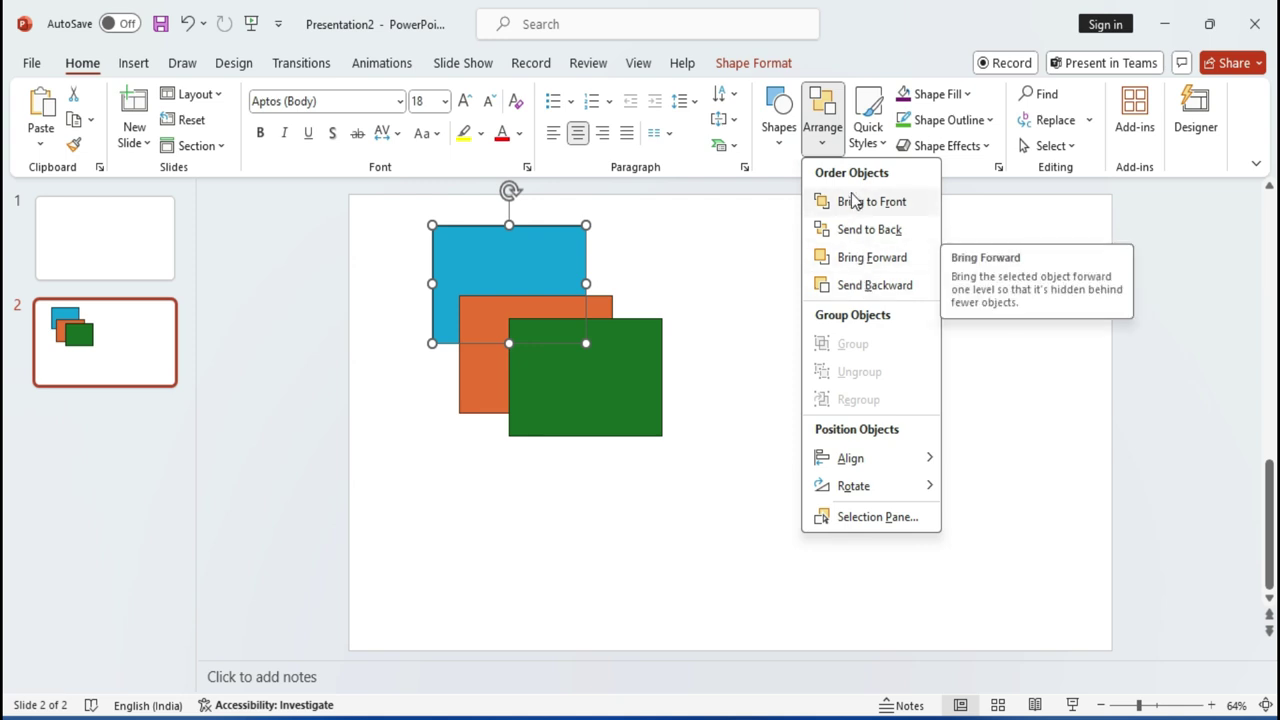
Select the green rectangle, then drag green to the slide's right and orange to the lower right.
{"action": "left_click", "coordinate": [753, 63]}
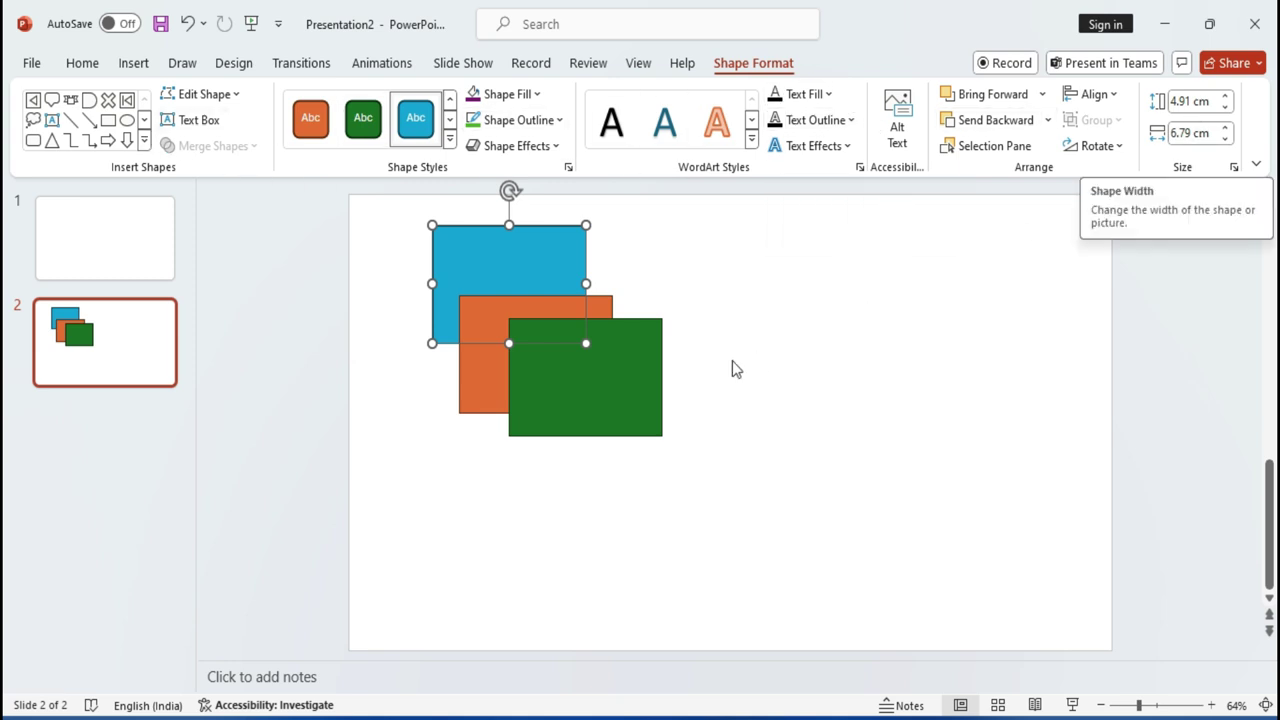
{"action": "left_click", "coordinate": [617, 372]}
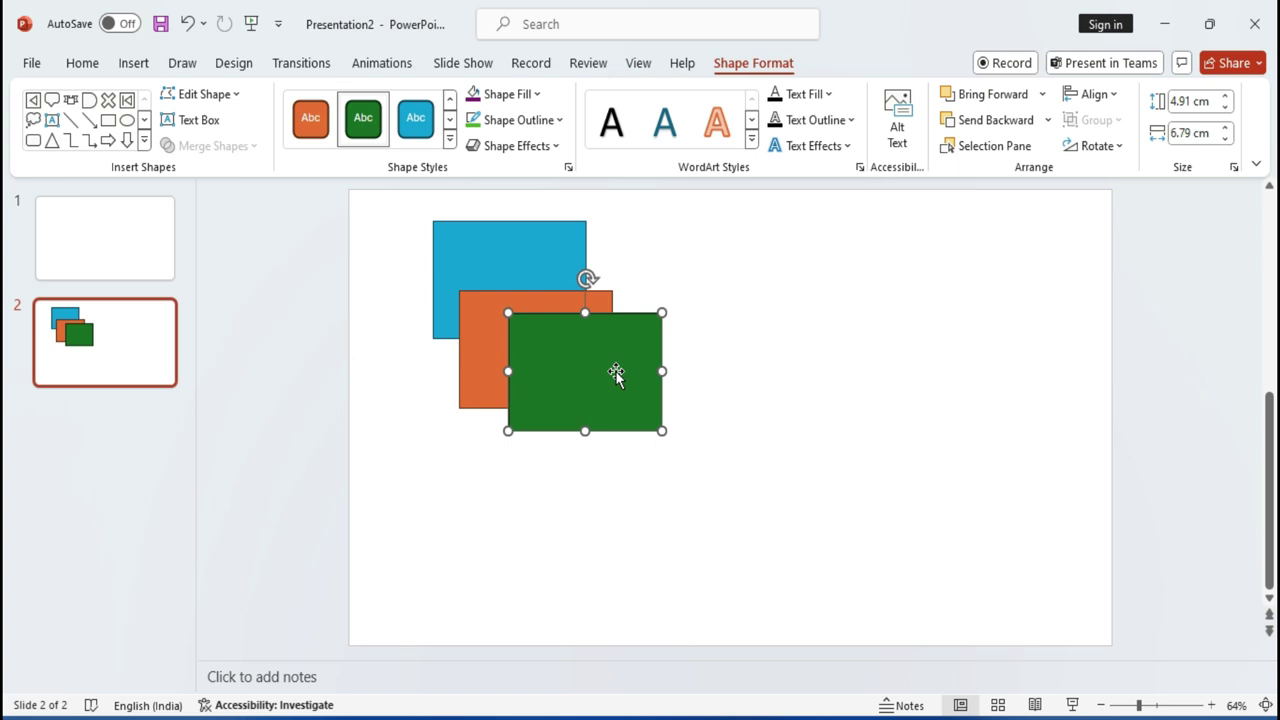
{"action": "left_click", "coordinate": [82, 63]}
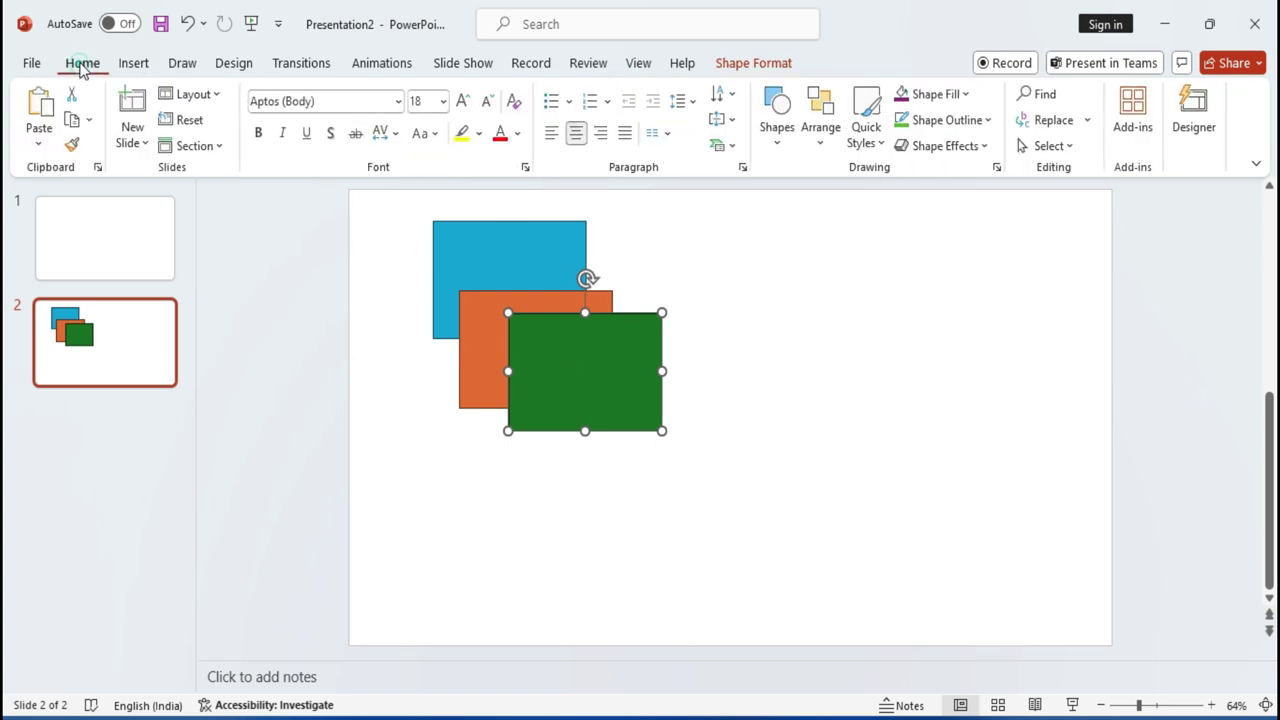
{"action": "left_click", "coordinate": [824, 130]}
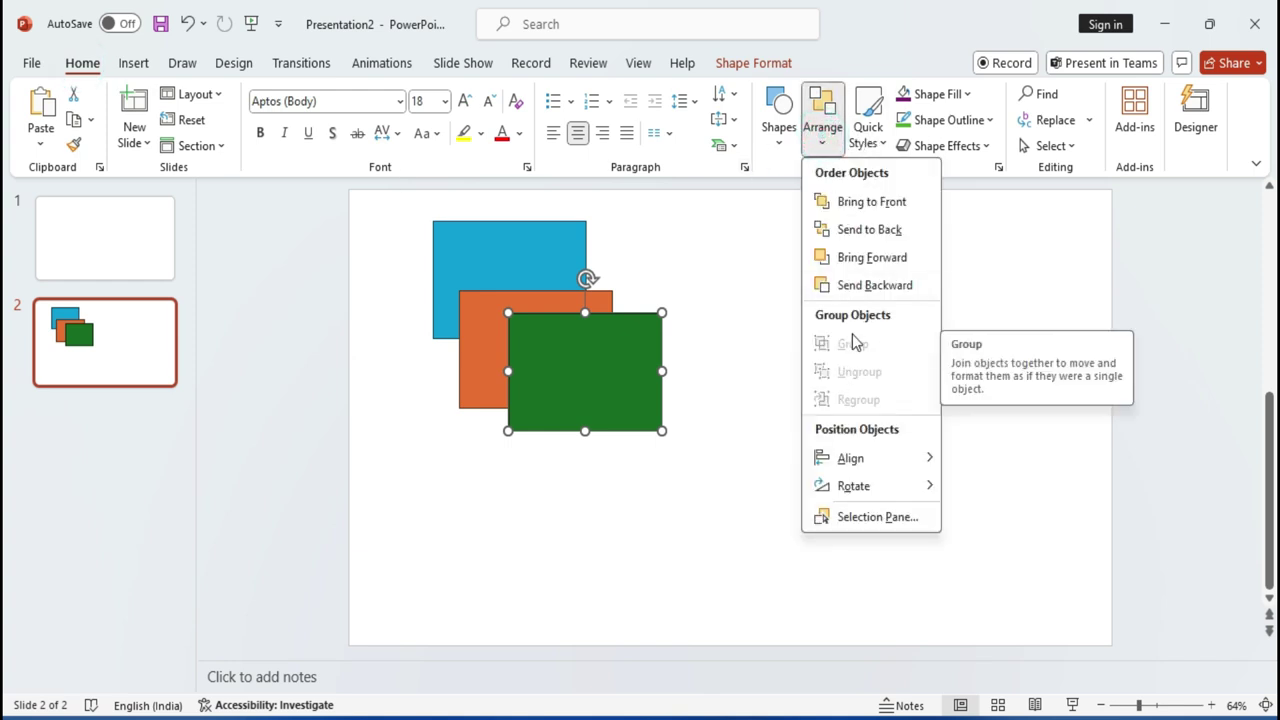
{"action": "left_click", "coordinate": [629, 392]}
{"action": "left_click_drag", "start_coordinate": [629, 392], "coordinate": [873, 348]}
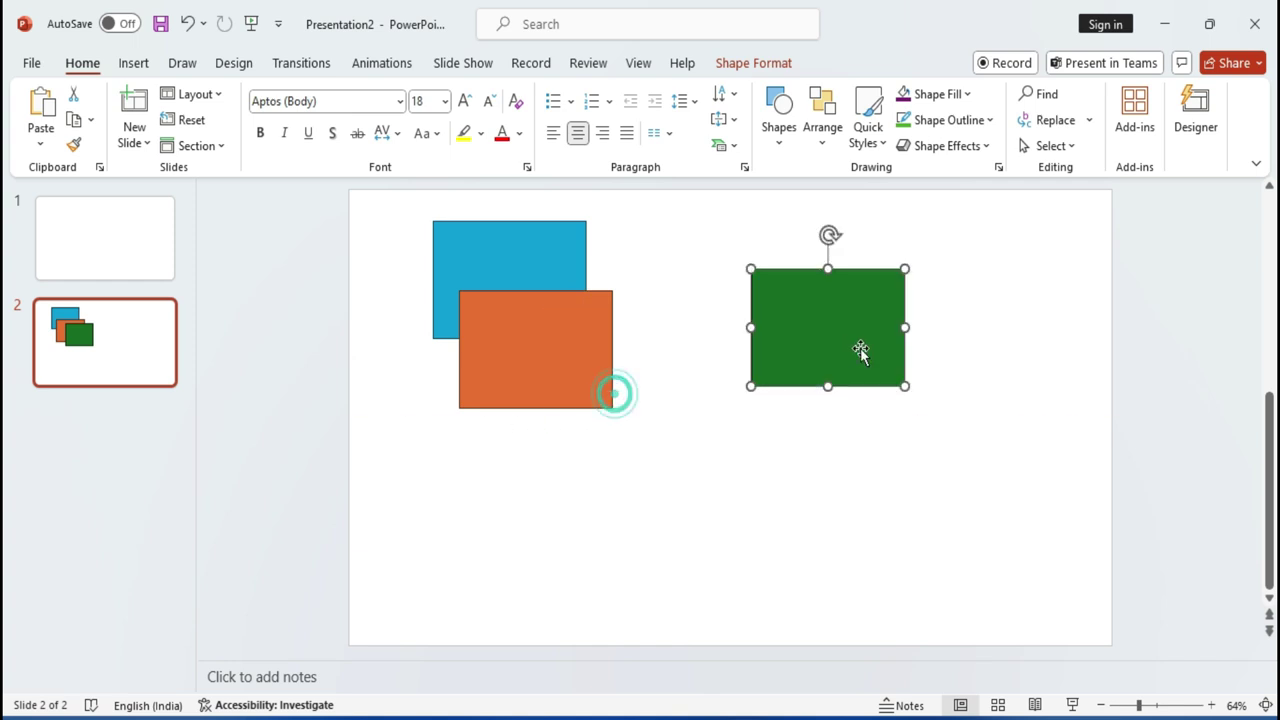
{"action": "mouse_move", "coordinate": [532, 352]}
{"action": "left_mouse_down"}
{"action": "mouse_move", "coordinate": [800, 503]}
{"action": "mouse_move", "coordinate": [933, 488]}
{"action": "left_mouse_up"}
Group the green and orange rectangles and move the group left as one unit.
{"action": "left_click", "coordinate": [854, 343], "text": "shift"}
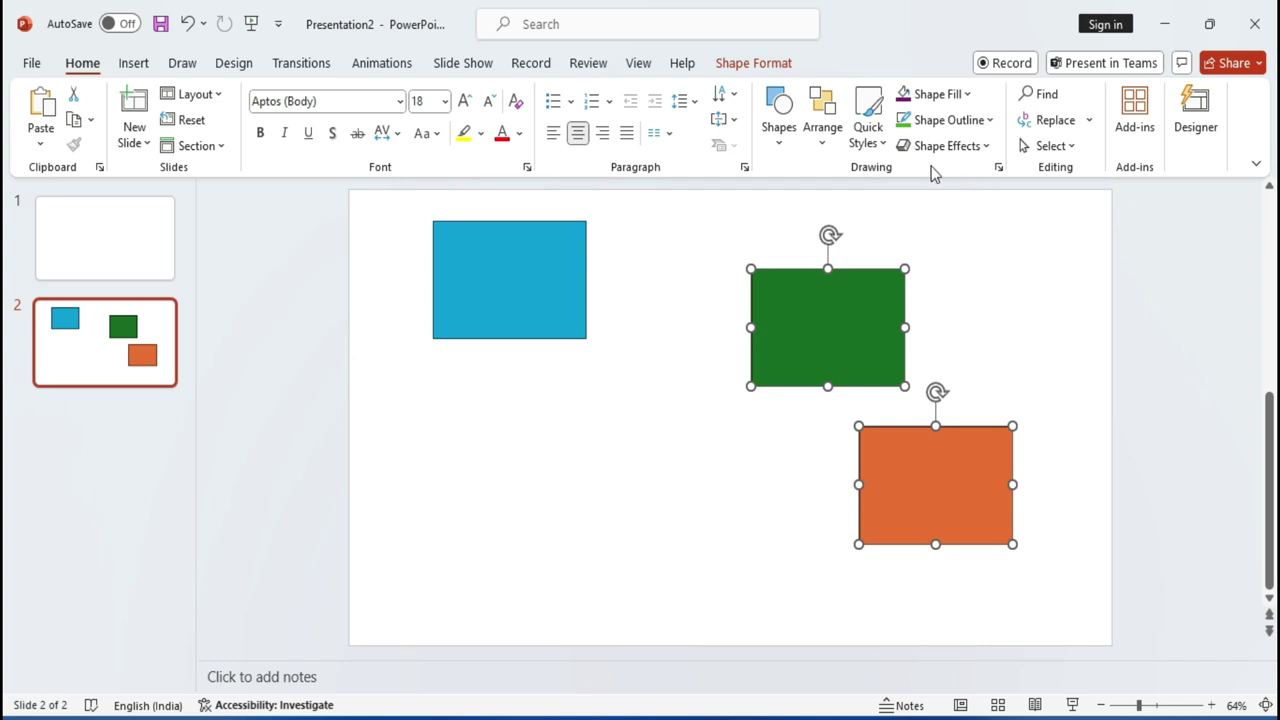
{"action": "left_click", "coordinate": [824, 140]}
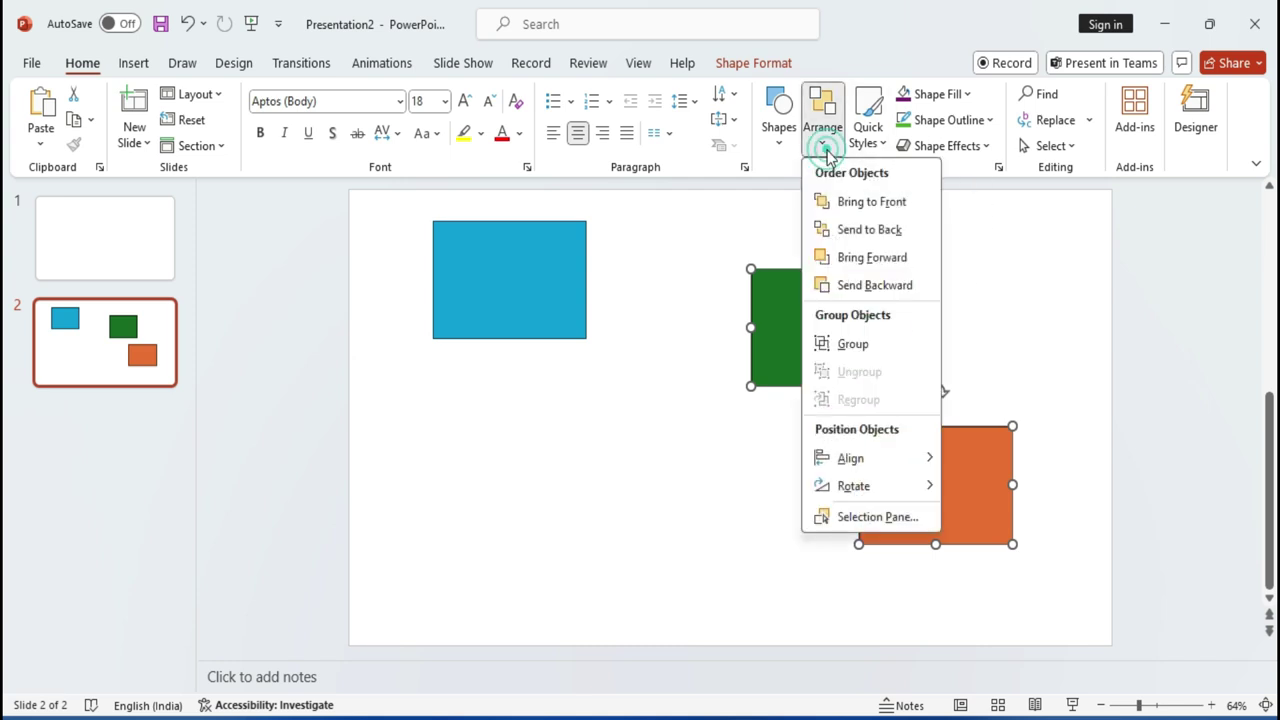
{"action": "left_click", "coordinate": [853, 344]}
{"action": "left_click", "coordinate": [644, 467]}
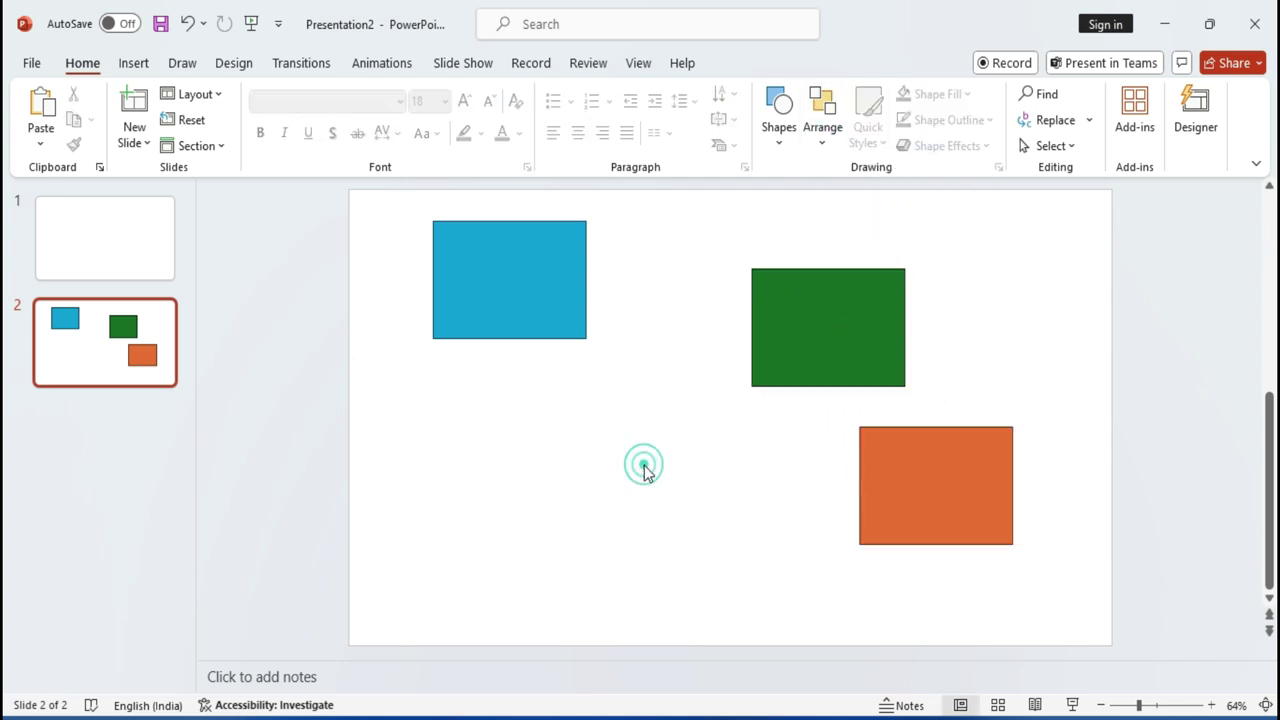
{"action": "mouse_move", "coordinate": [832, 342]}
{"action": "left_mouse_down"}
{"action": "mouse_move", "coordinate": [768, 365]}
{"action": "mouse_move", "coordinate": [863, 354]}
{"action": "mouse_move", "coordinate": [820, 357]}
{"action": "mouse_move", "coordinate": [769, 385]}
{"action": "left_mouse_up"}
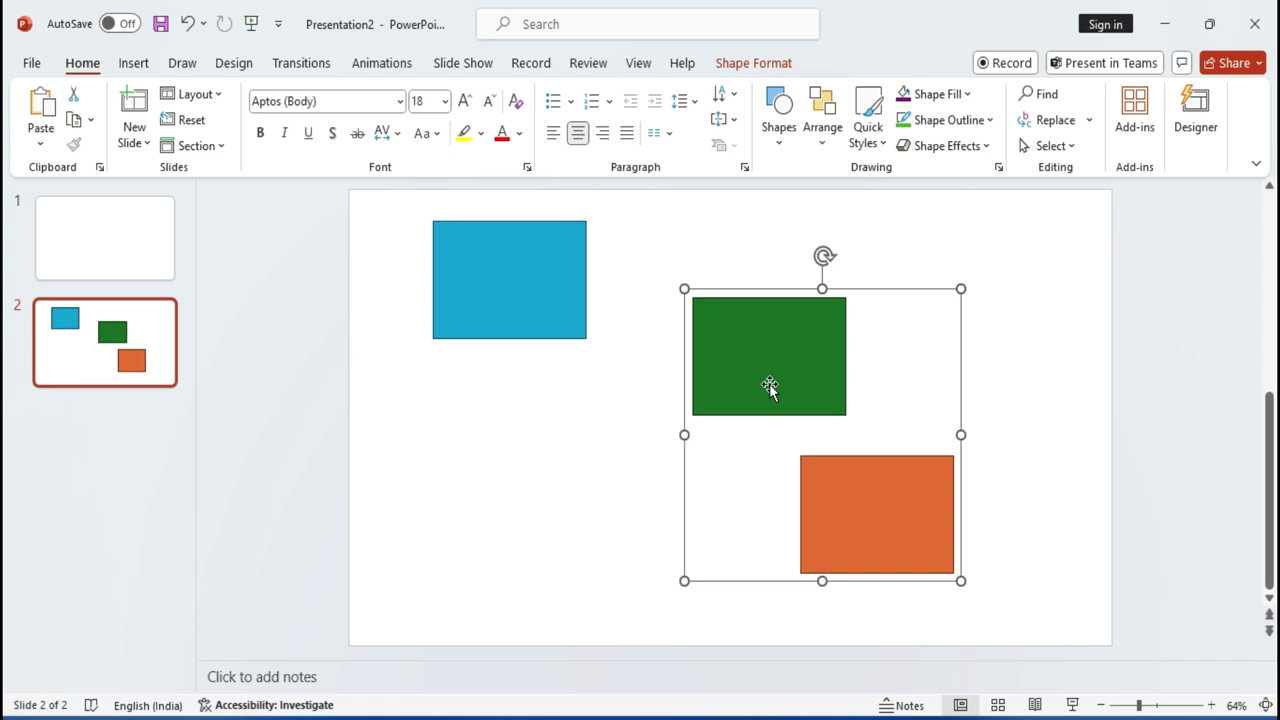
Ungroup them, placing orange at the upper right and green at the bottom centre.
{"action": "left_click", "coordinate": [822, 128]}
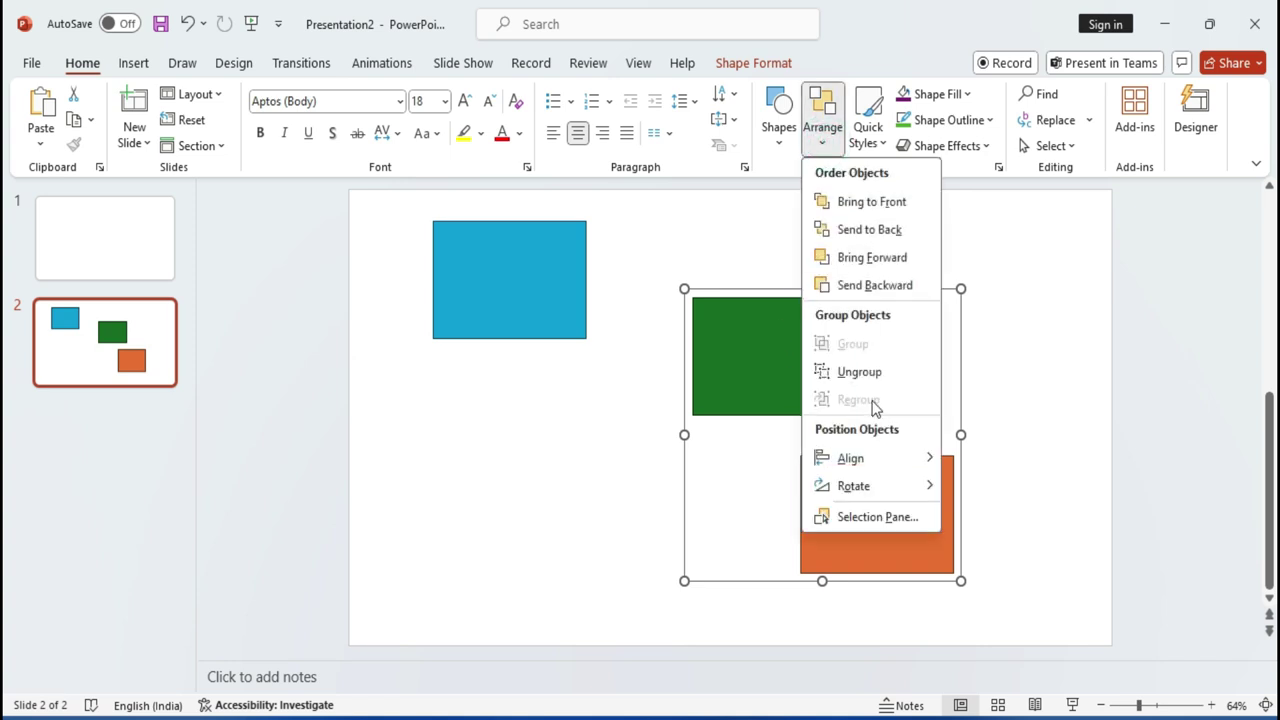
{"action": "left_click", "coordinate": [858, 372]}
{"action": "left_click", "coordinate": [963, 360]}
{"action": "mouse_move", "coordinate": [902, 478]}
{"action": "left_mouse_down"}
{"action": "mouse_move", "coordinate": [948, 426]}
{"action": "mouse_move", "coordinate": [990, 311]}
{"action": "left_mouse_up"}
{"action": "left_click_drag", "start_coordinate": [795, 393], "coordinate": [703, 530]}
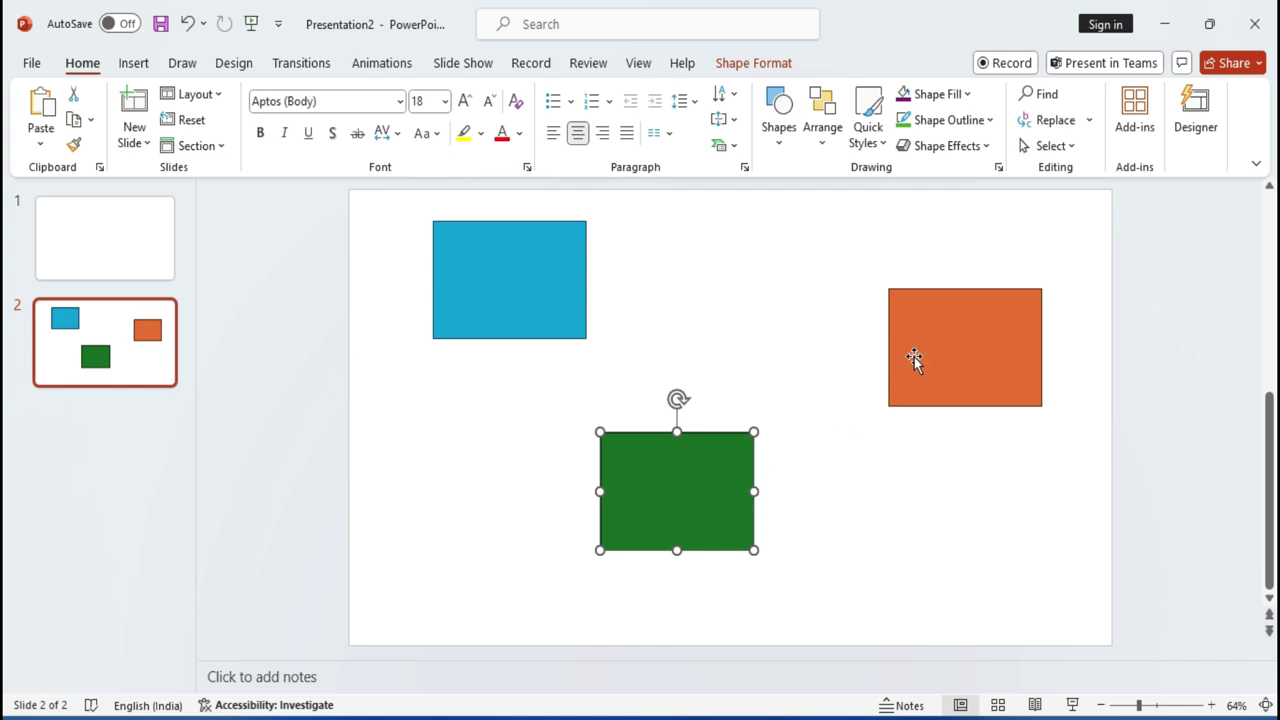
Regroup the green and orange rectangles and shift the group slightly to the right.
{"action": "left_click", "coordinate": [826, 140]}
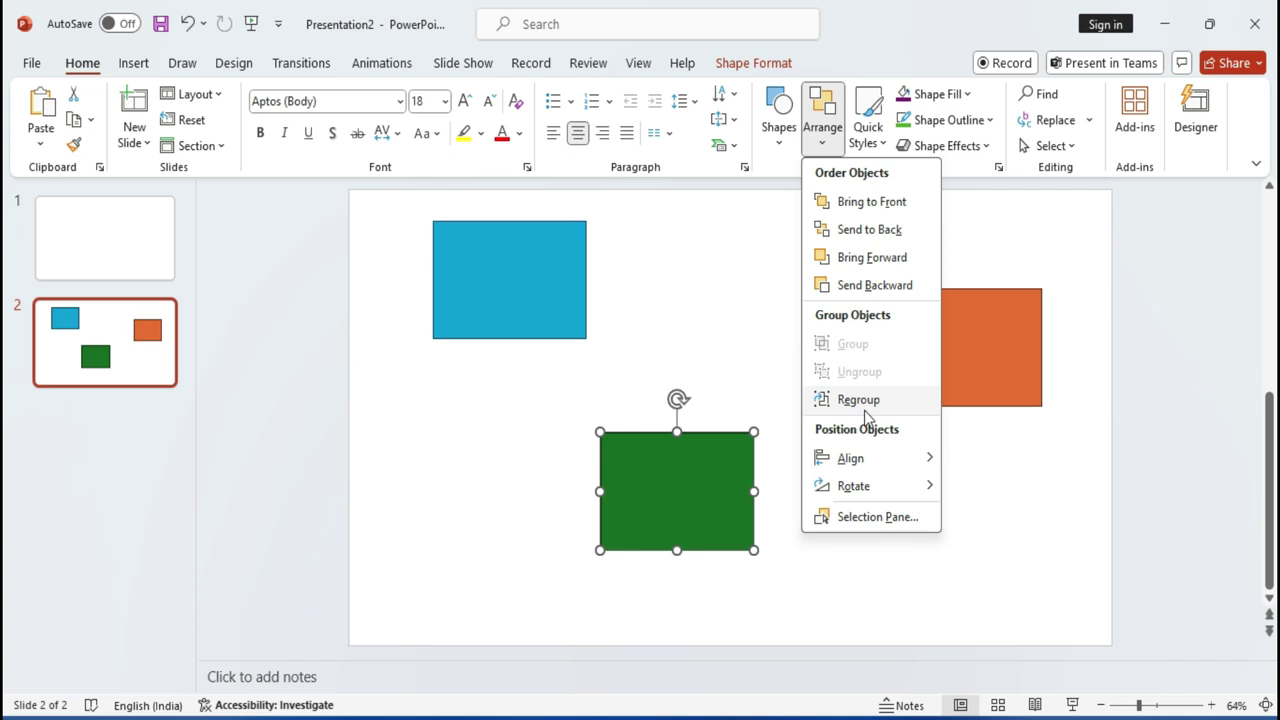
{"action": "left_click", "coordinate": [852, 399]}
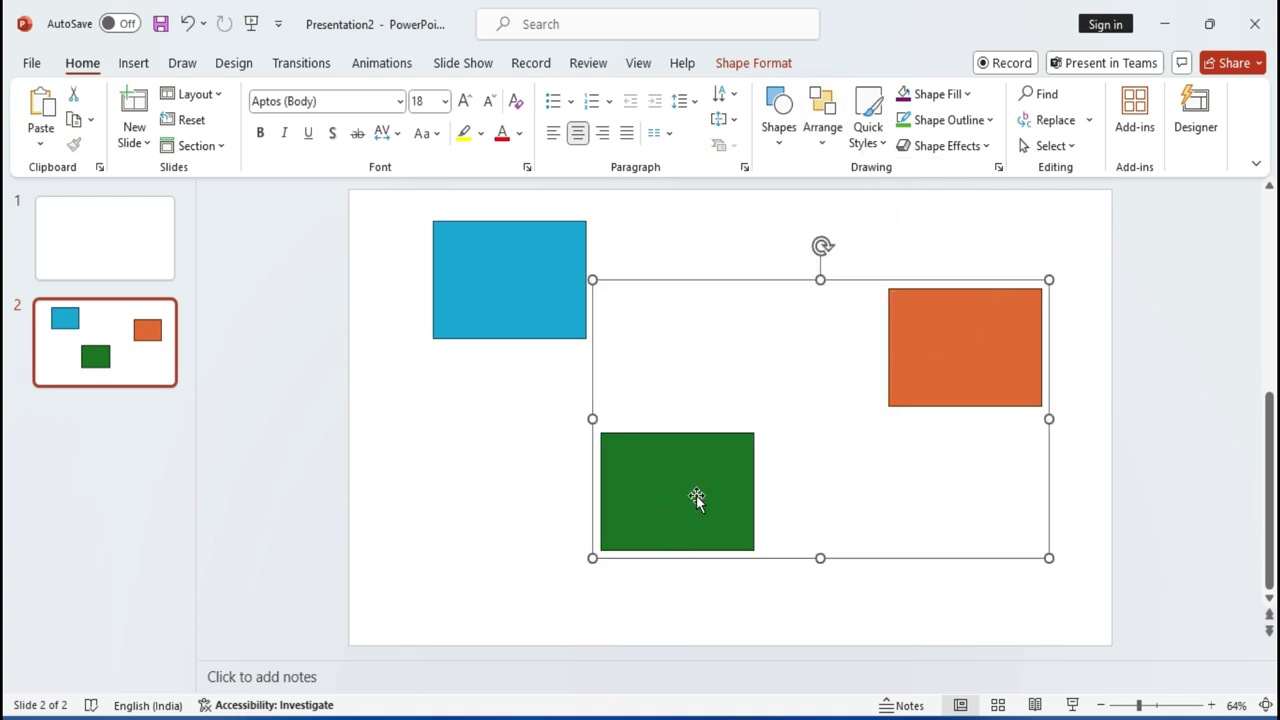
{"action": "mouse_move", "coordinate": [696, 497]}
{"action": "left_mouse_down"}
{"action": "mouse_move", "coordinate": [636, 501]}
{"action": "mouse_move", "coordinate": [709, 478]}
{"action": "left_mouse_up"}
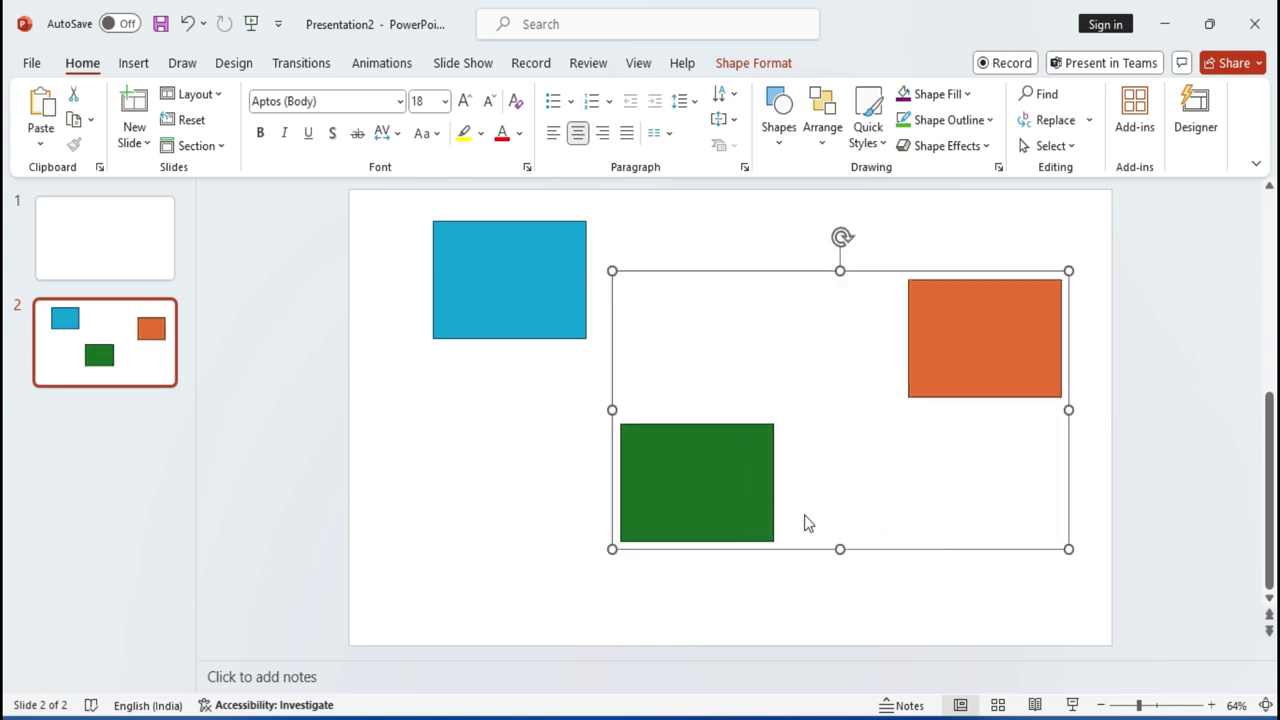
{"action": "left_click", "coordinate": [816, 145]}
{"action": "mouse_move", "coordinate": [851, 458]}
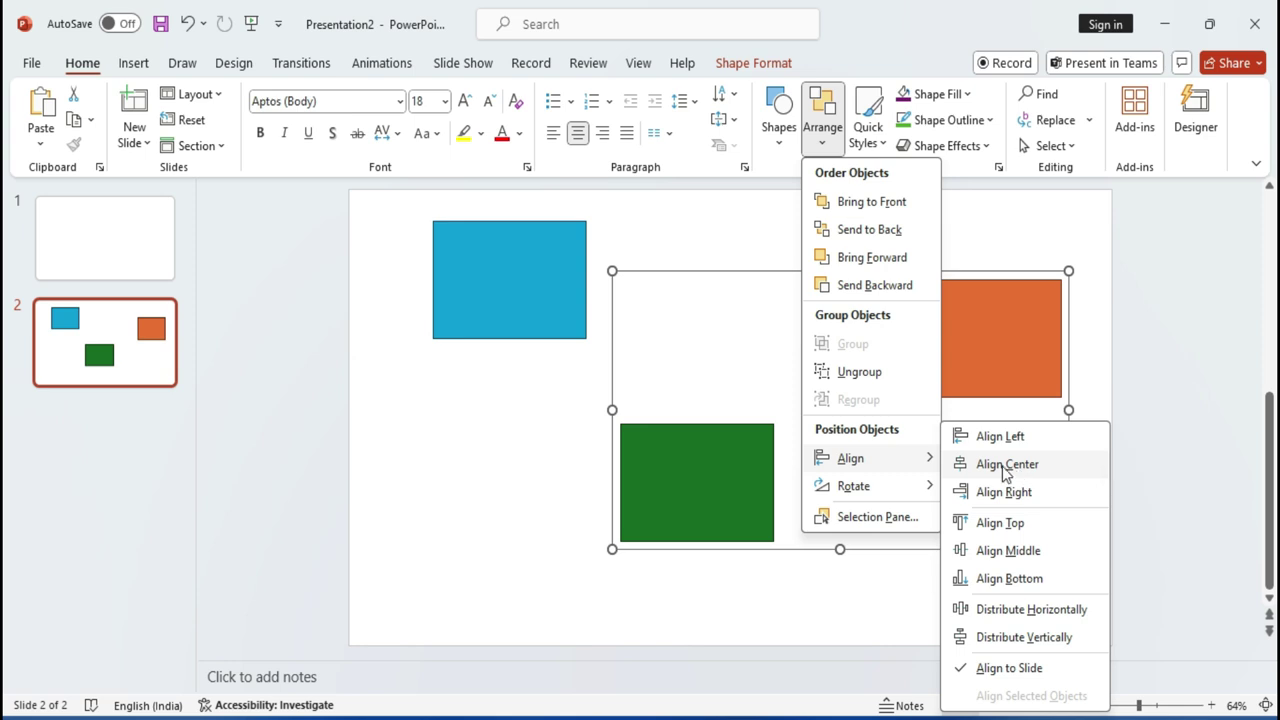
Centre the green-and-orange group horizontally on the slide with Align Center.
{"action": "left_click", "coordinate": [1005, 467]}
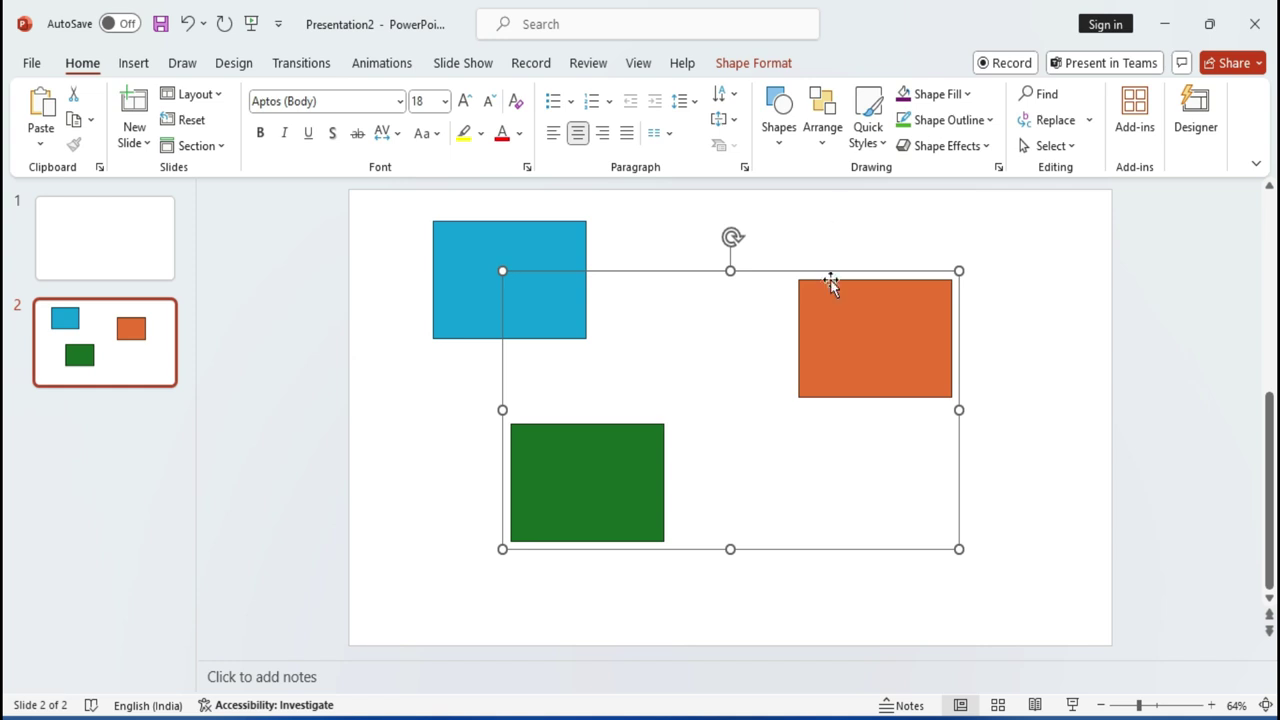
{"action": "left_click", "coordinate": [822, 125]}
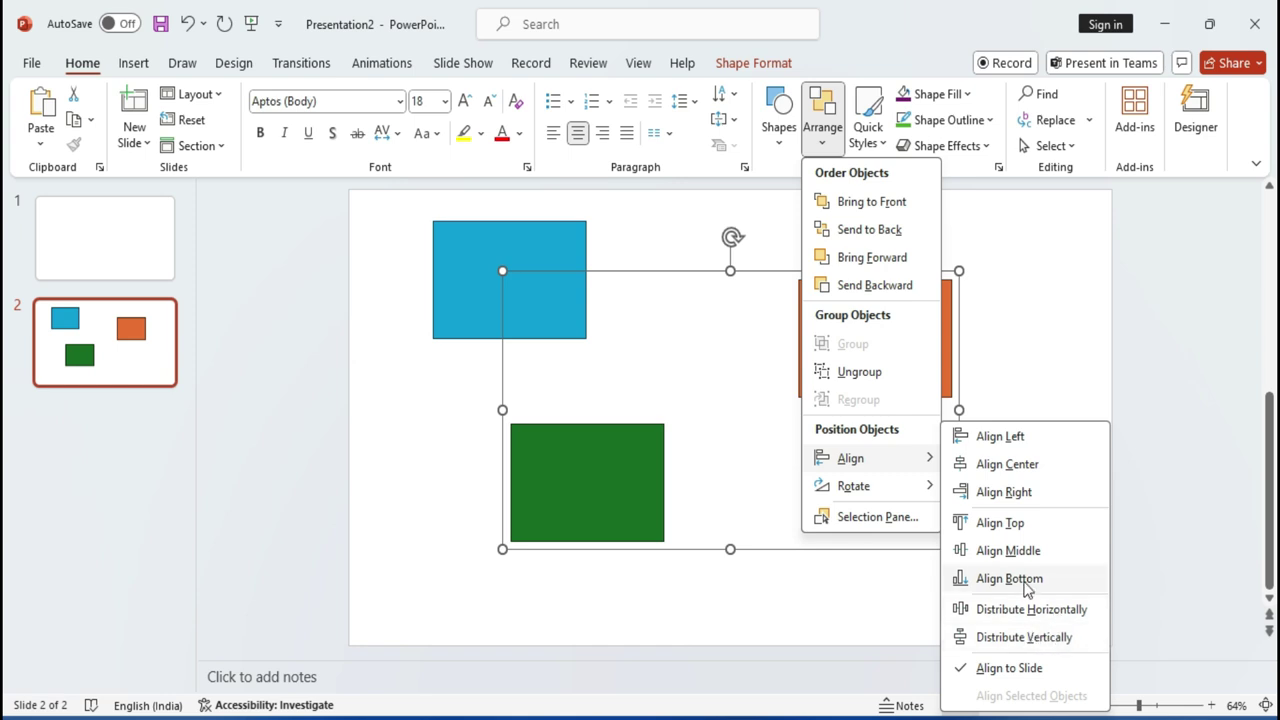
{"action": "left_click", "coordinate": [800, 440]}
Middle-align the blue rectangle with the group, then move the group right and down.
{"action": "left_click", "coordinate": [893, 382]}
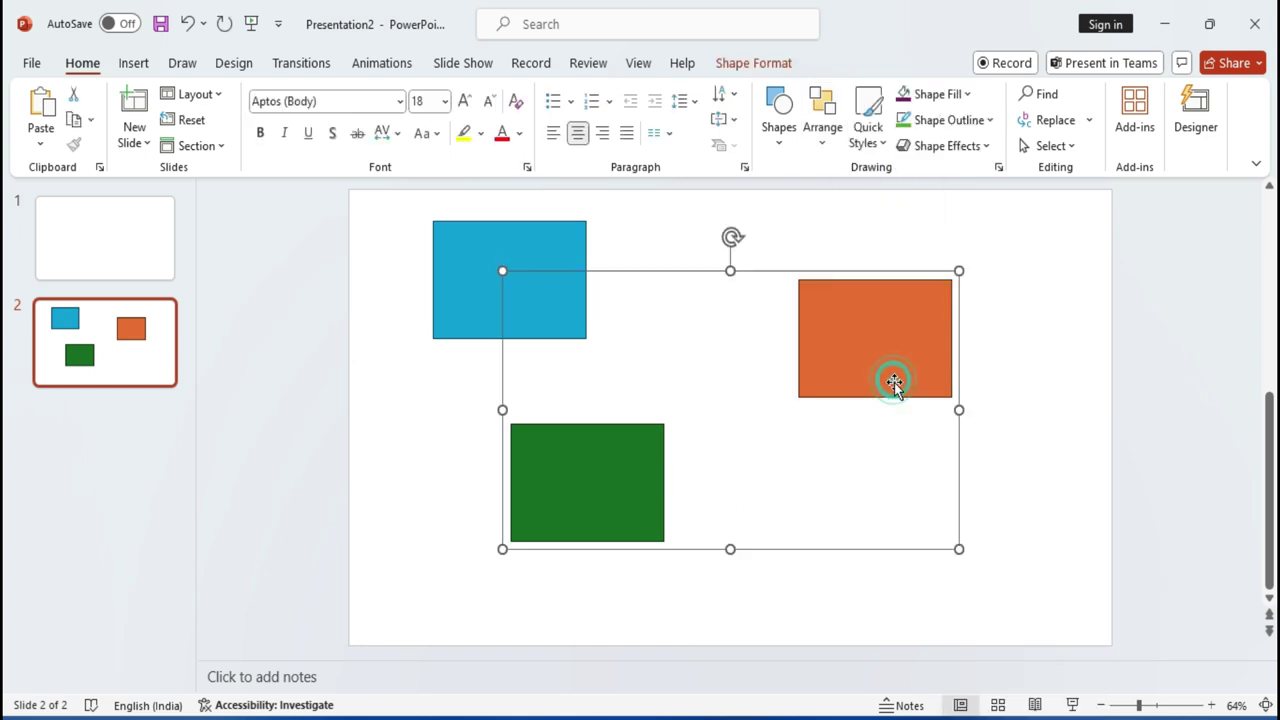
{"action": "left_click", "coordinate": [478, 251]}
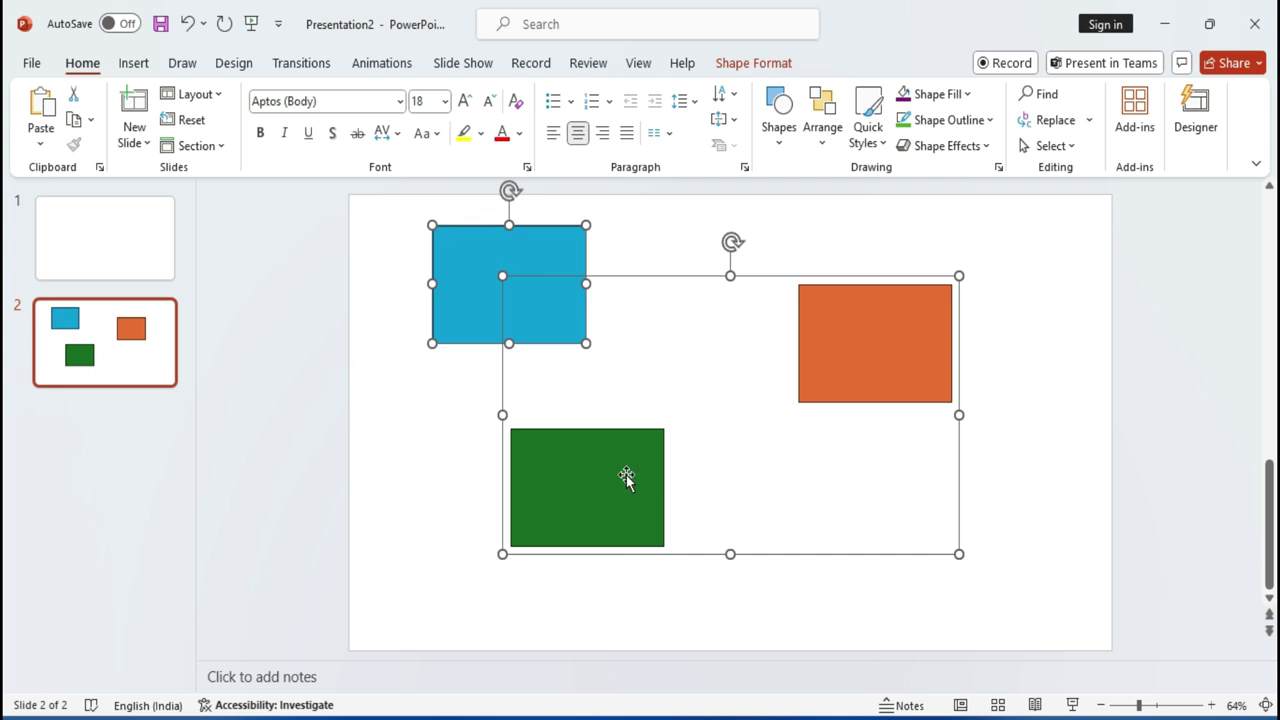
{"action": "left_click", "coordinate": [822, 115]}
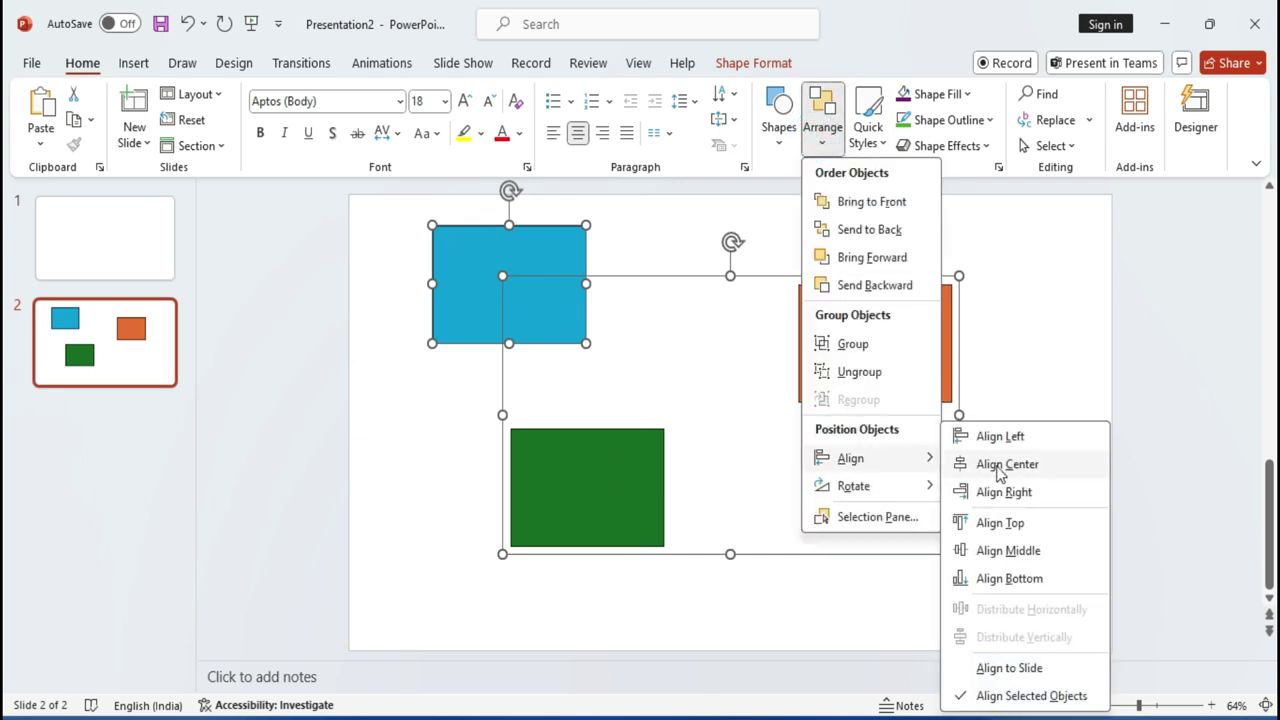
{"action": "left_click", "coordinate": [1010, 551]}
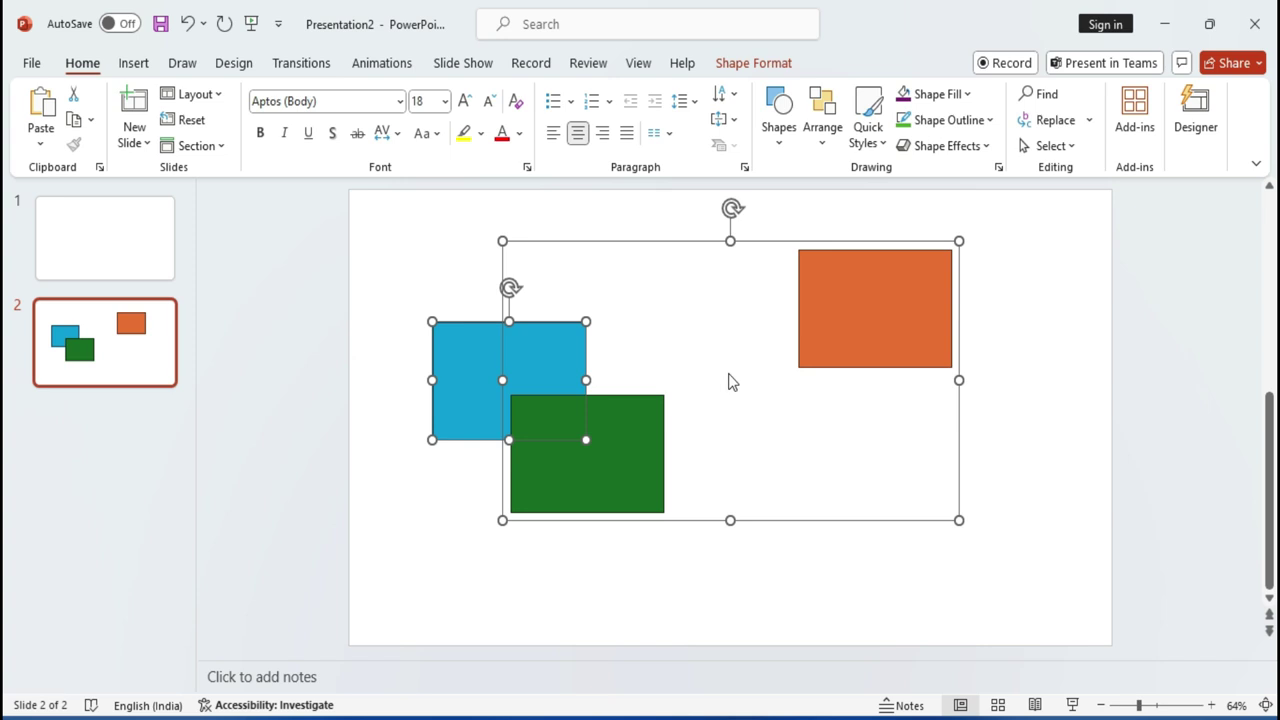
{"action": "left_click", "coordinate": [703, 513]}
{"action": "left_click_drag", "start_coordinate": [634, 449], "coordinate": [712, 486]}
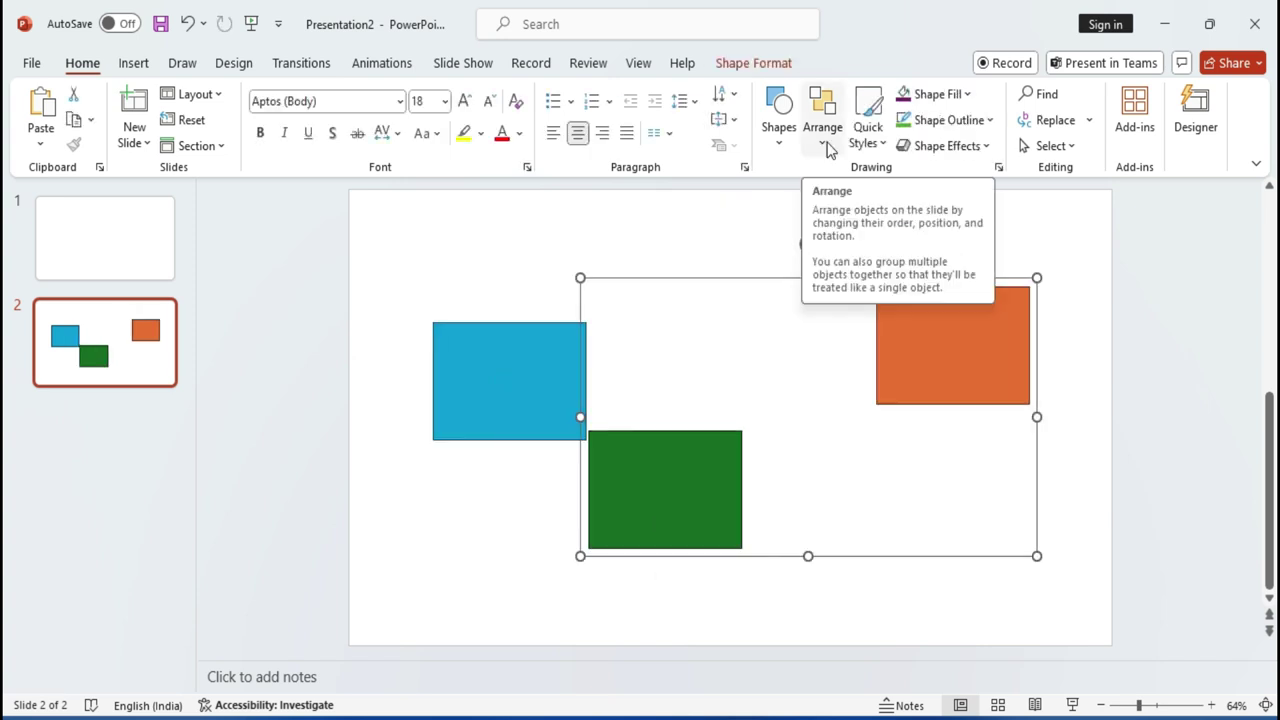
{"action": "left_click", "coordinate": [827, 148]}
{"action": "mouse_move", "coordinate": [854, 486]}
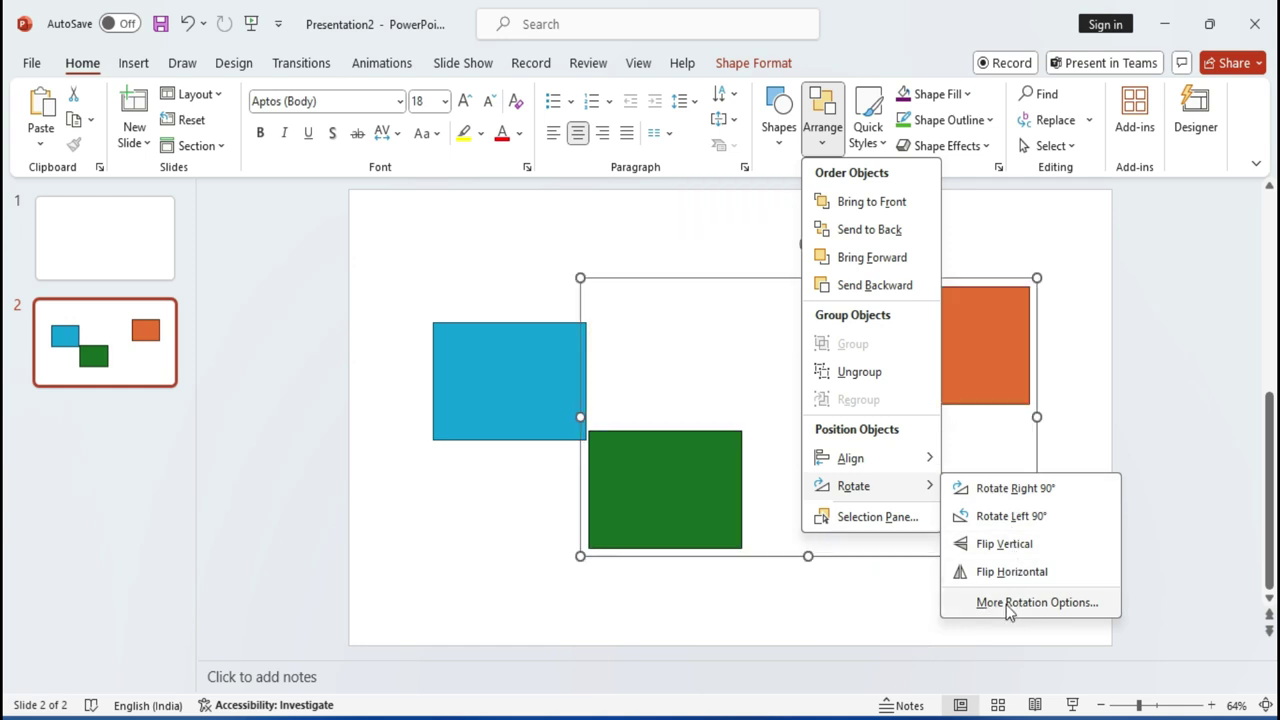
{"action": "left_click", "coordinate": [1037, 602]}
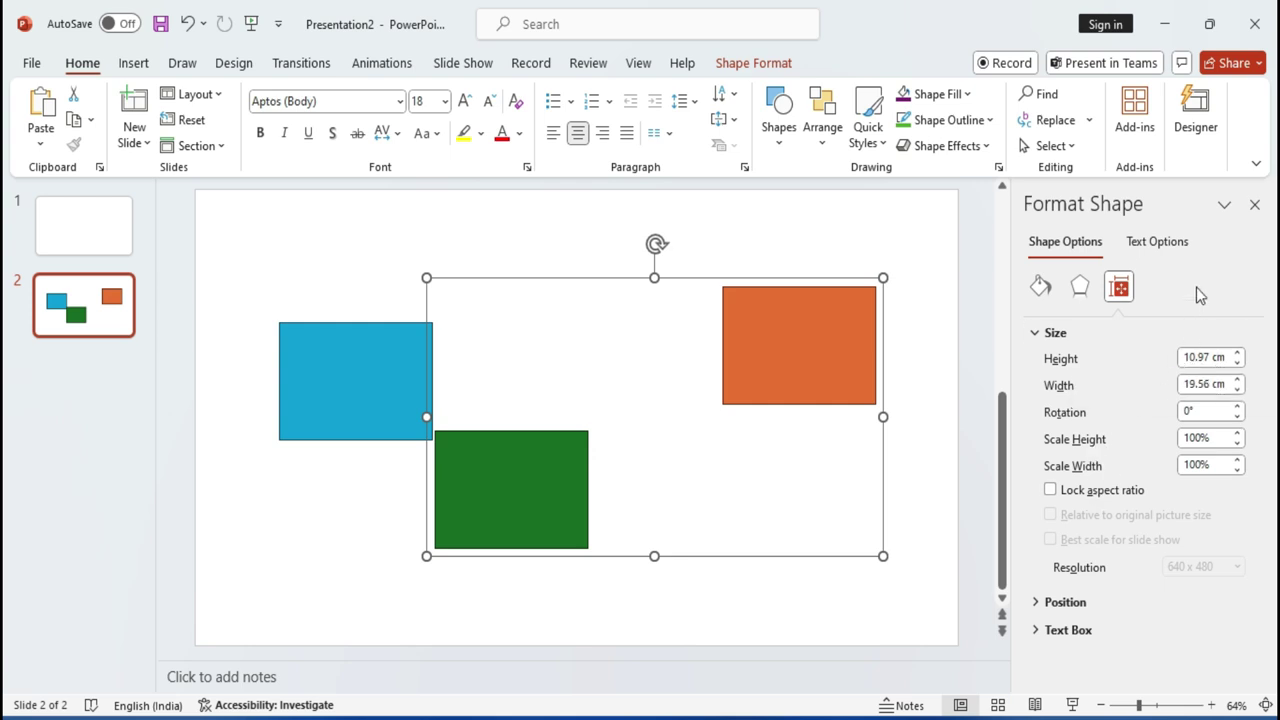
{"action": "left_click", "coordinate": [1254, 204]}
{"action": "left_click", "coordinate": [822, 127]}
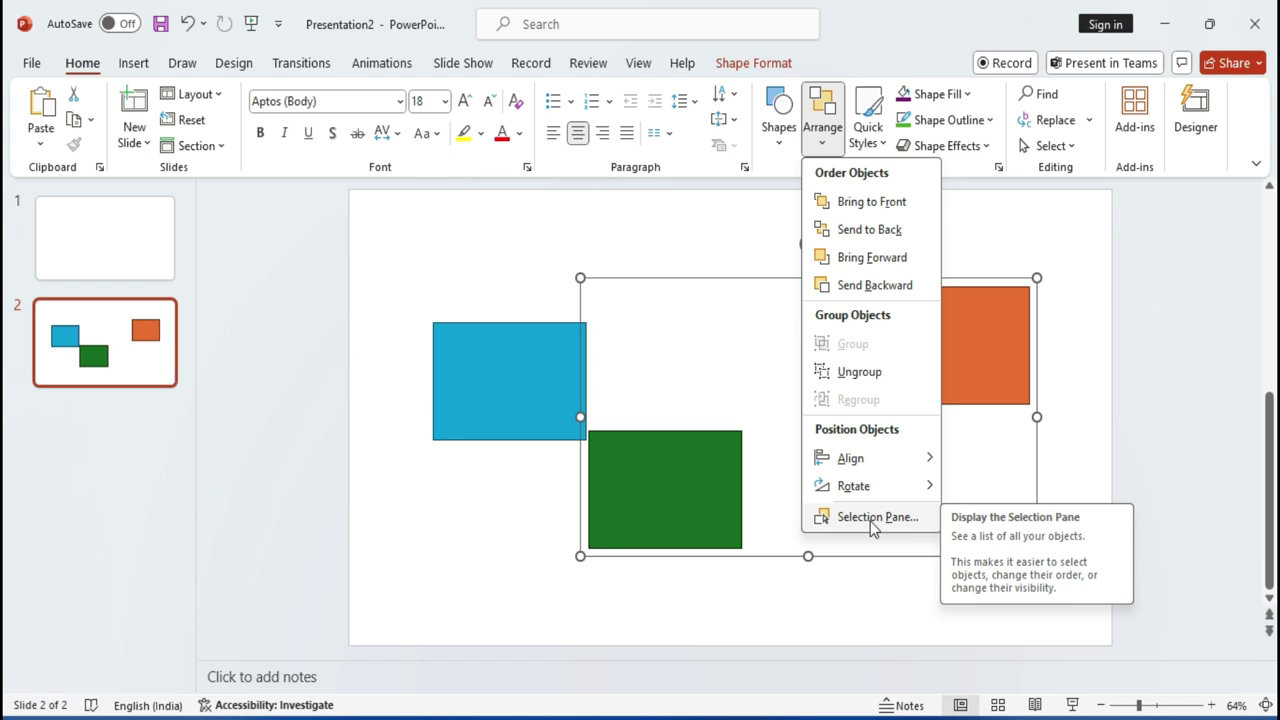
Move the group left and down, then hide and re-show green Rectangle 2 and blue Rectangle 3.
{"action": "left_click", "coordinate": [871, 517]}
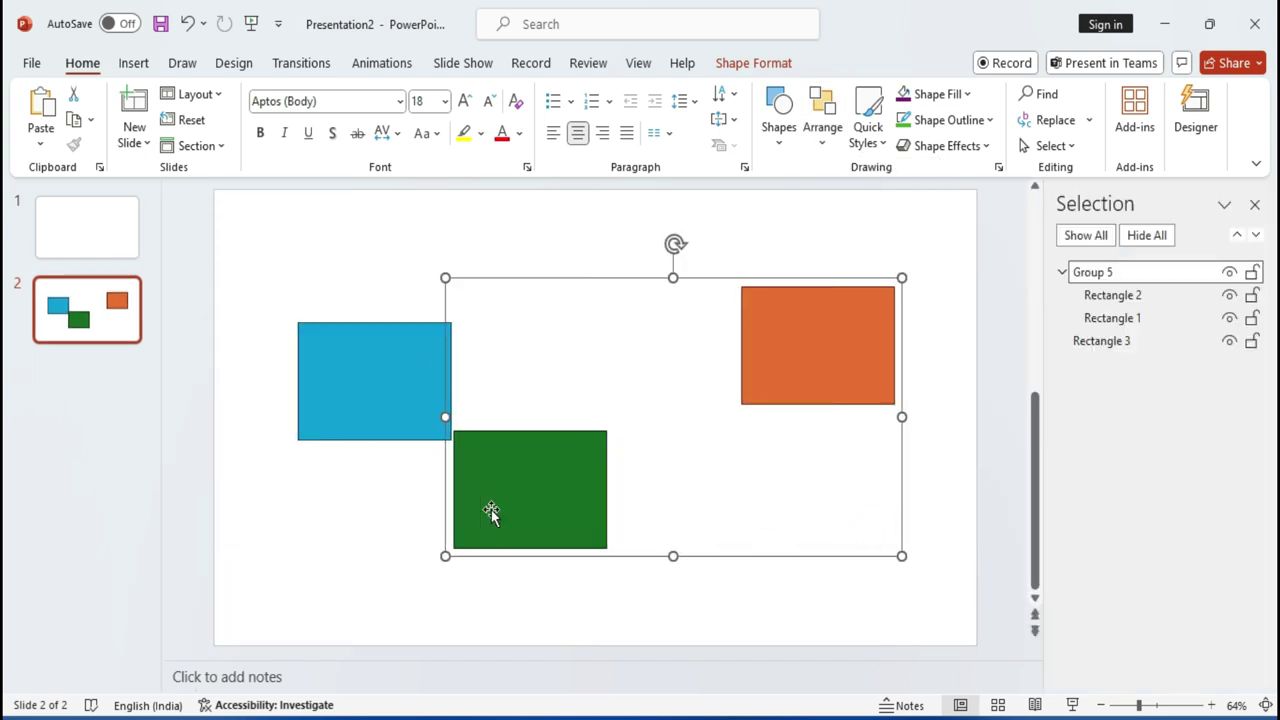
{"action": "mouse_move", "coordinate": [773, 368]}
{"action": "left_mouse_down"}
{"action": "mouse_move", "coordinate": [618, 390]}
{"action": "mouse_move", "coordinate": [641, 403]}
{"action": "left_mouse_up"}
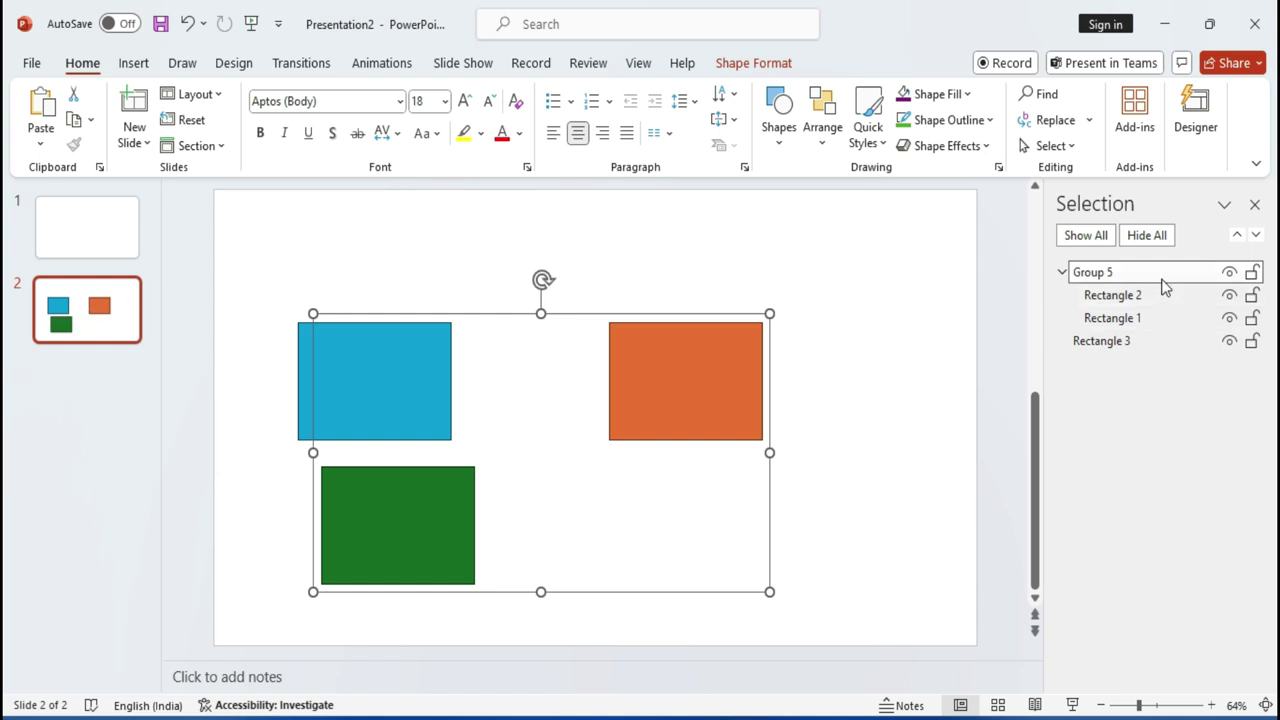
{"action": "left_click", "coordinate": [1229, 296]}
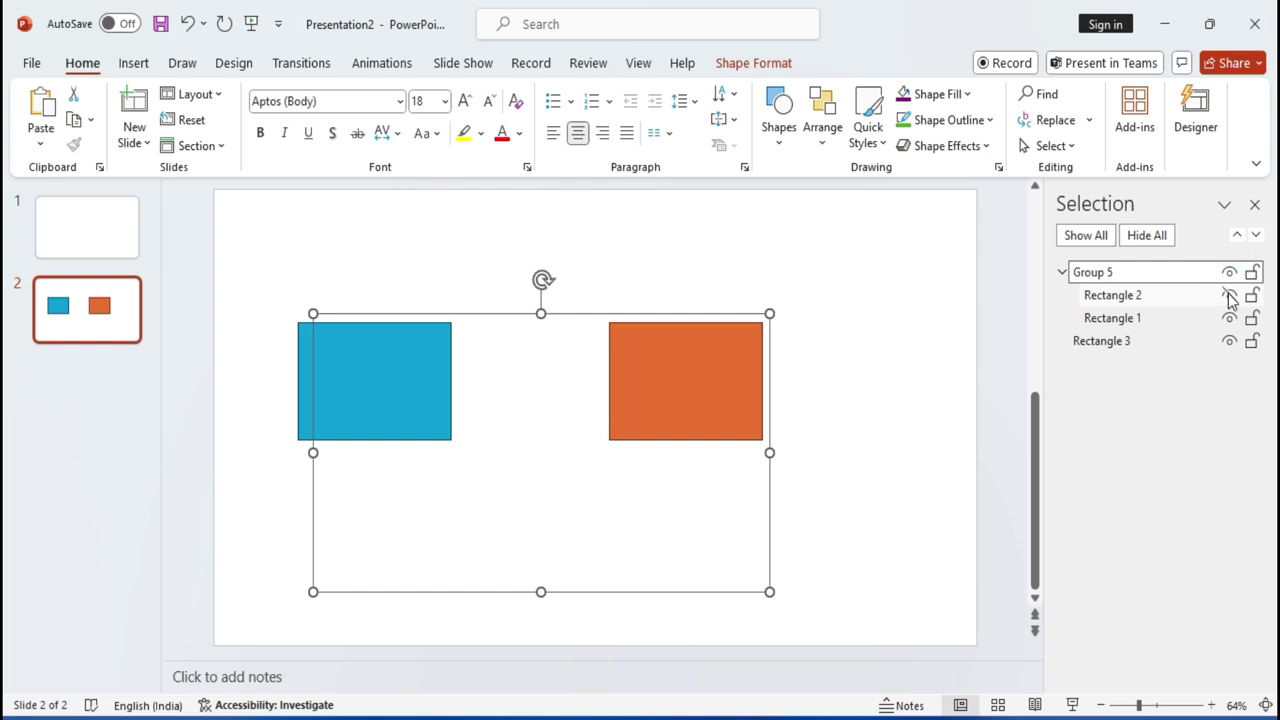
{"action": "left_click", "coordinate": [1229, 341]}
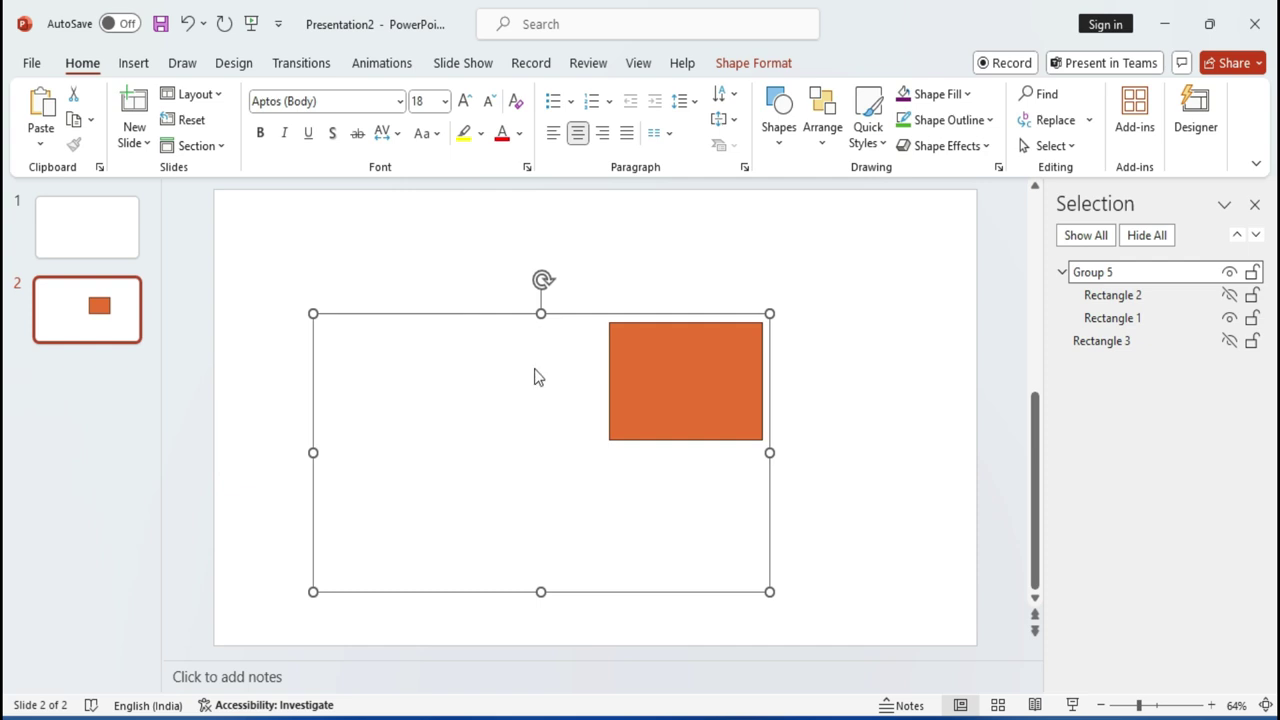
{"action": "left_click", "coordinate": [1229, 295]}
{"action": "left_click", "coordinate": [1229, 340]}
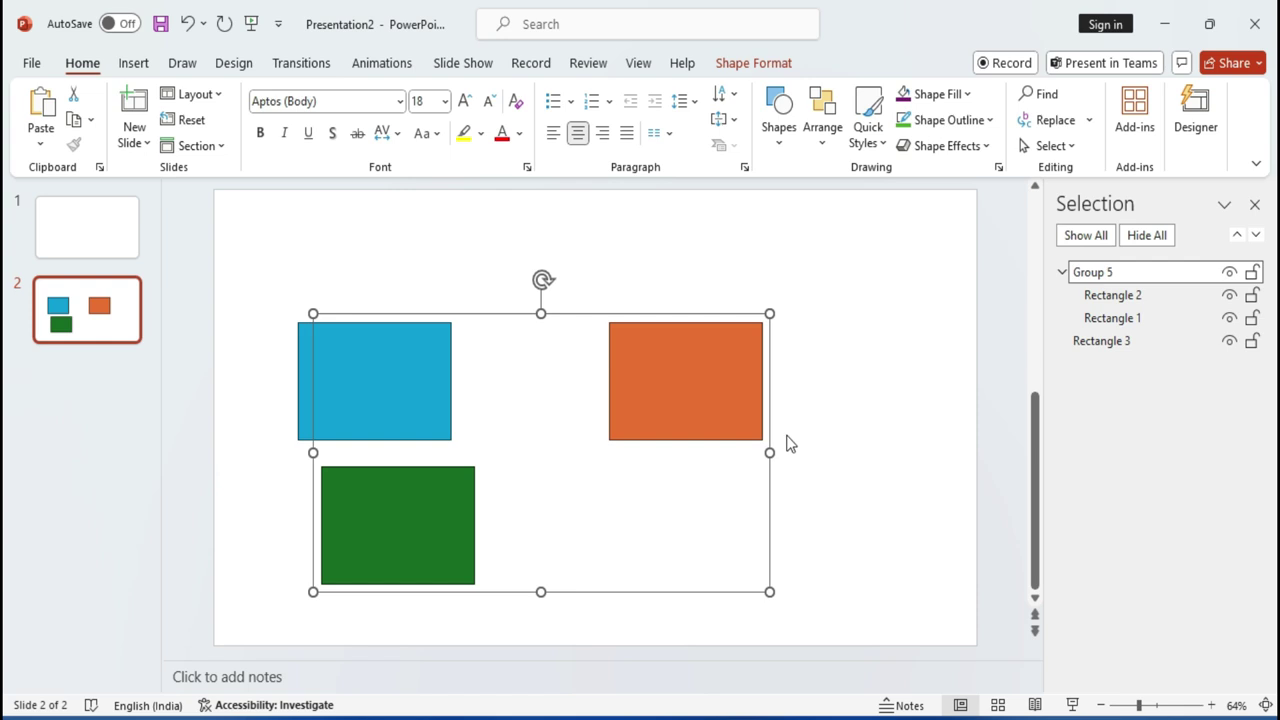
Hide all slide objects, show them all again, and close the Selection pane.
{"action": "left_click", "coordinate": [1160, 237]}
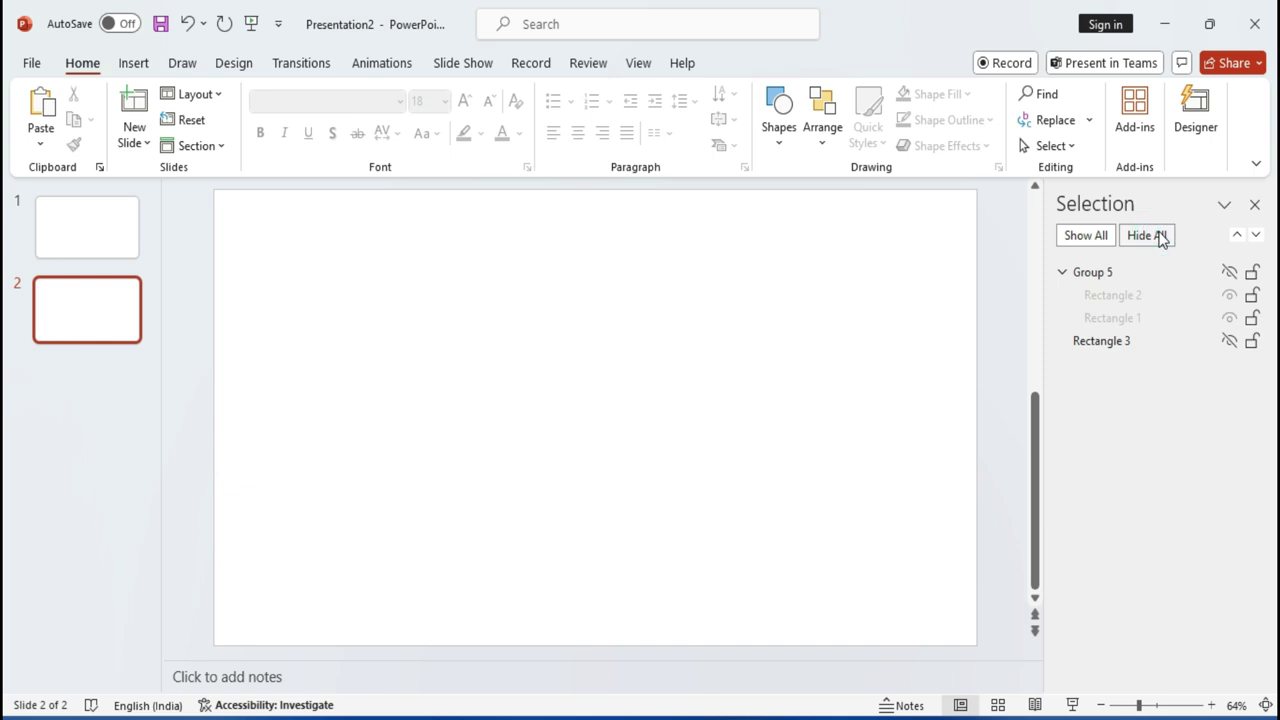
{"action": "left_click", "coordinate": [1091, 240]}
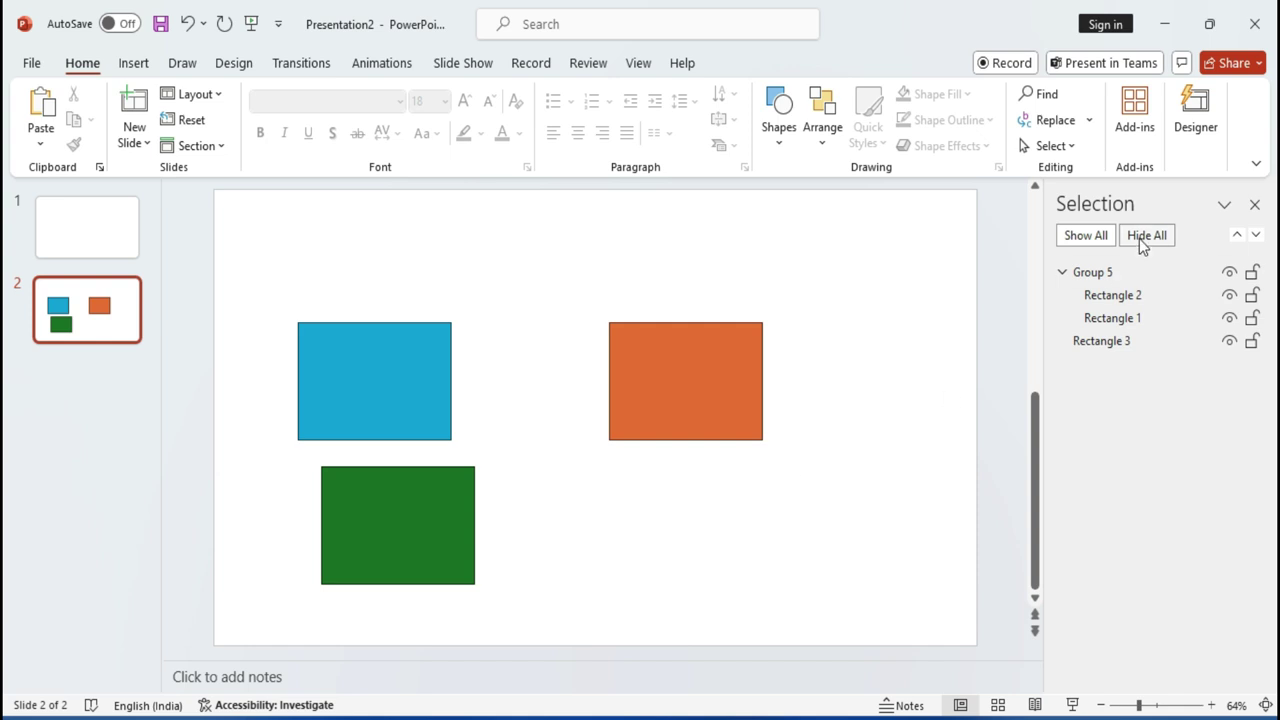
{"action": "left_click", "coordinate": [1254, 204]}
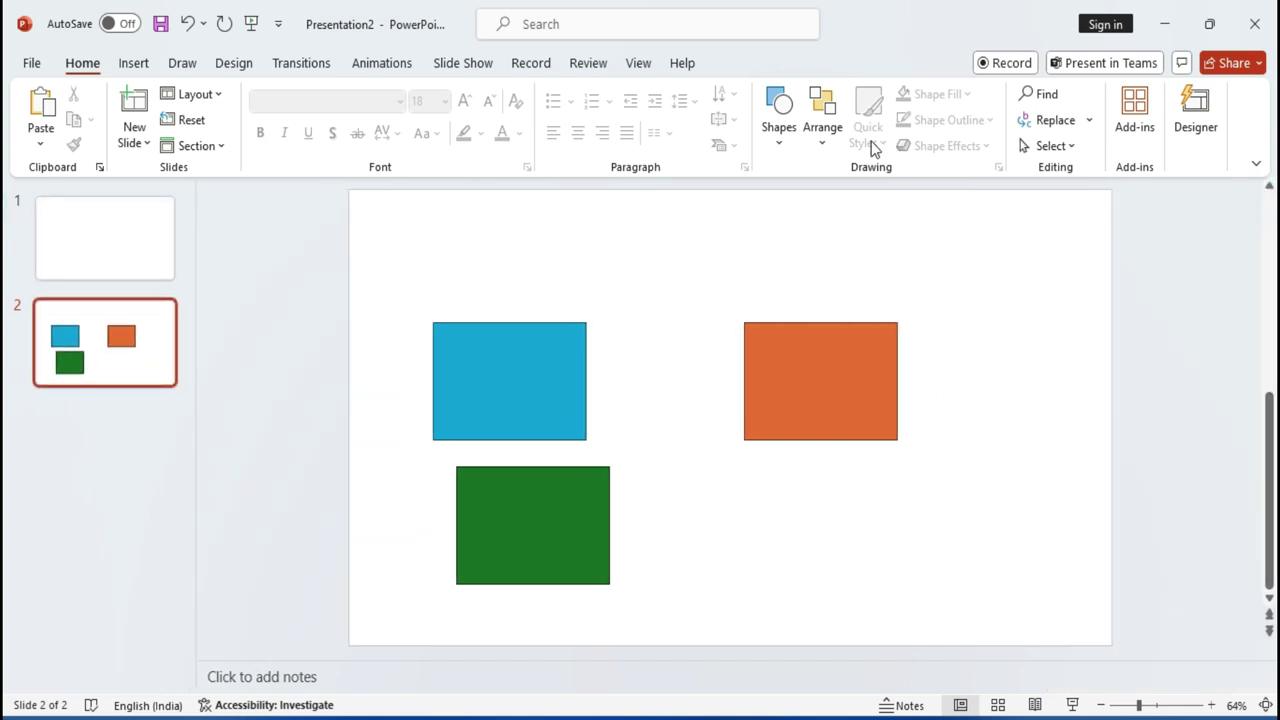
Move the green-and-orange group down-right and the blue rectangle up-right.
{"action": "left_click", "coordinate": [450, 392]}
{"action": "left_click_drag", "start_coordinate": [748, 390], "coordinate": [888, 451]}
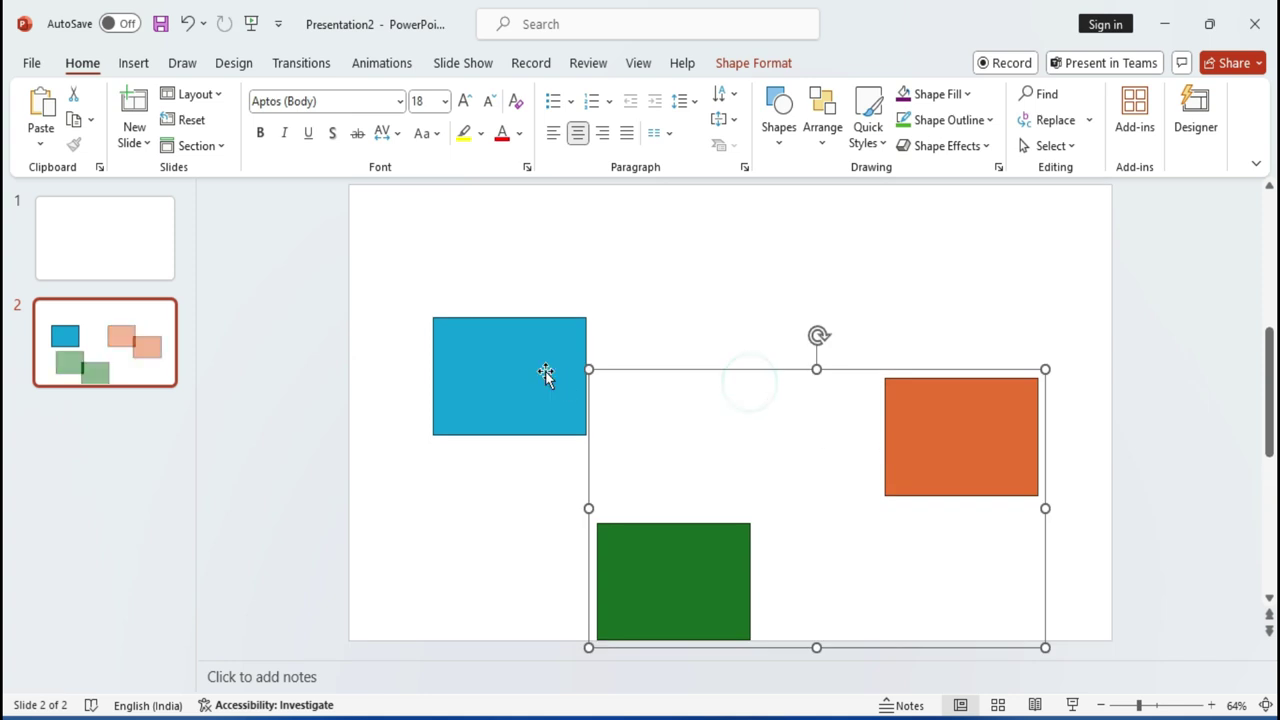
{"action": "left_click_drag", "start_coordinate": [546, 371], "coordinate": [602, 334]}
Apply the orange gradient Quick Style preset to the upper-left rectangle.
{"action": "left_click", "coordinate": [868, 118]}
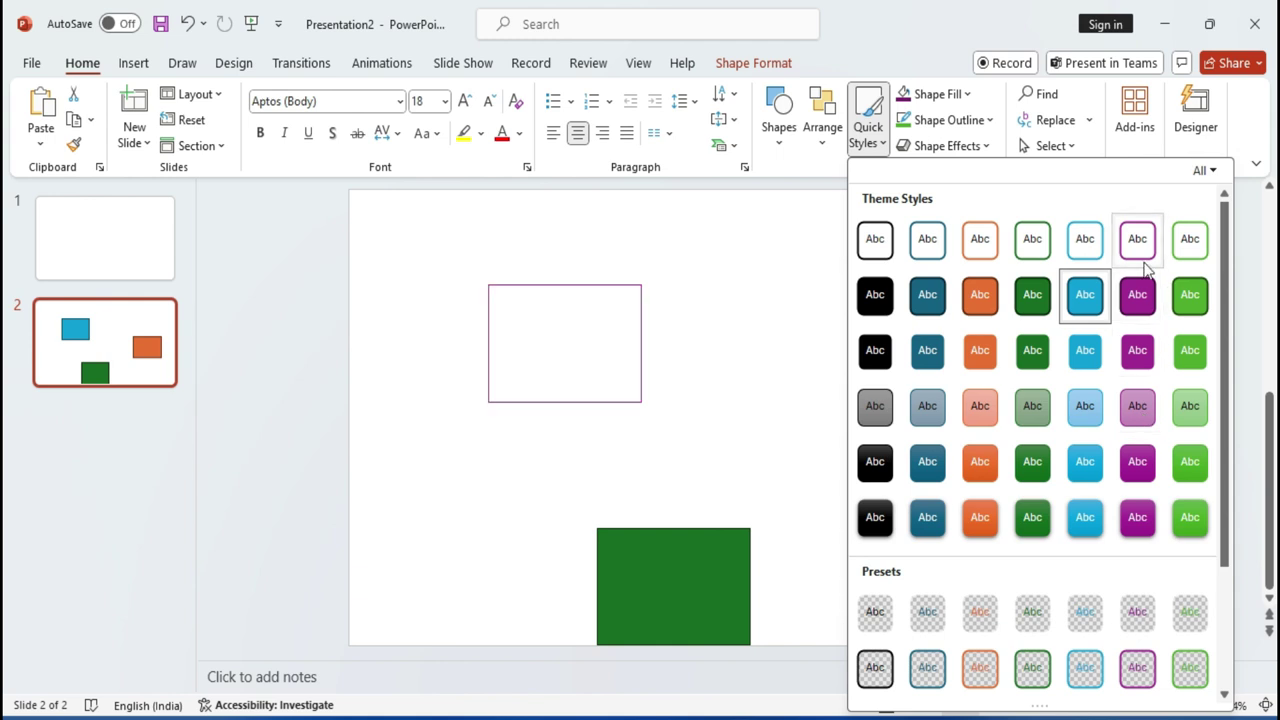
{"action": "scroll", "coordinate": [1030, 500], "scroll_direction": "down", "scroll_amount": 3}
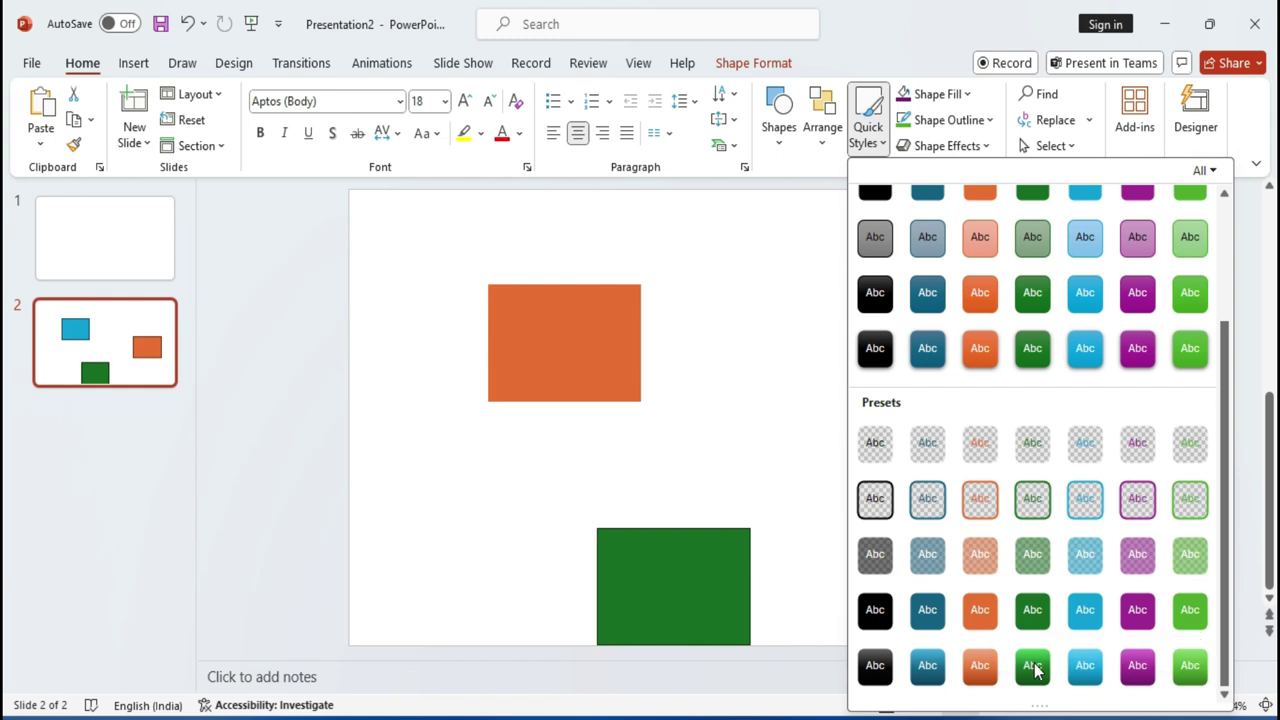
{"action": "left_click", "coordinate": [982, 670]}
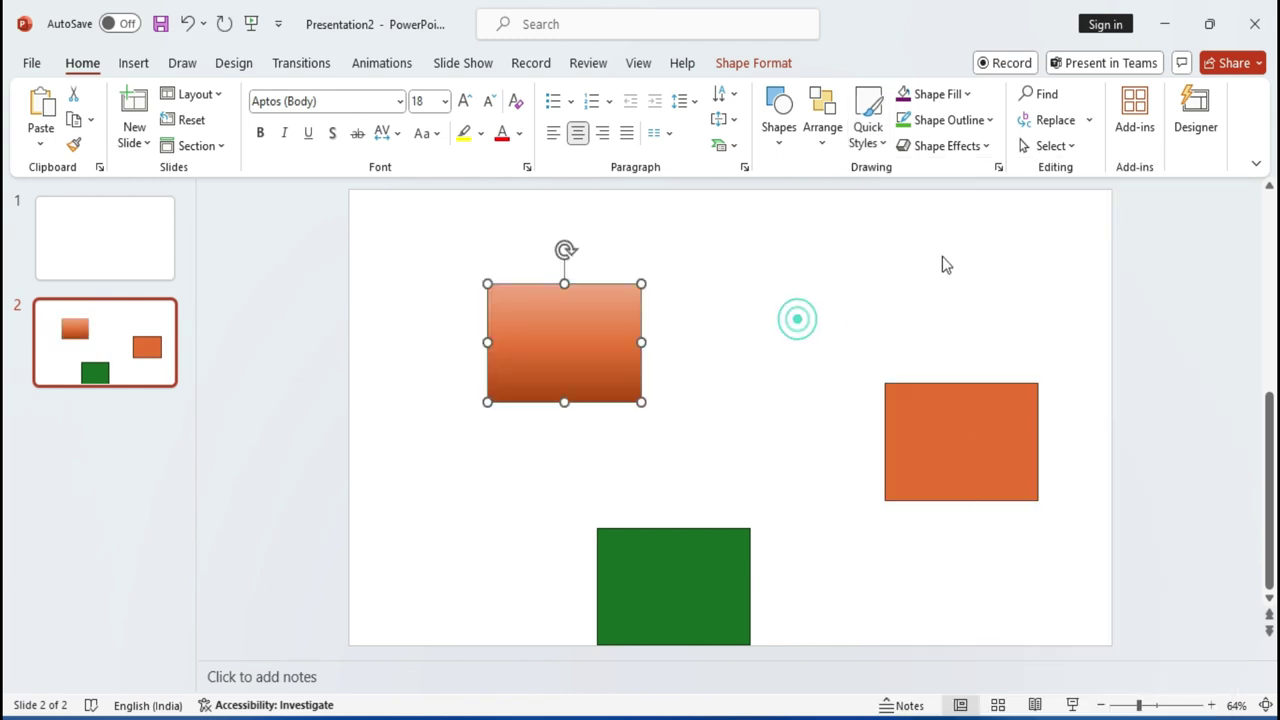
{"action": "left_click", "coordinate": [967, 95]}
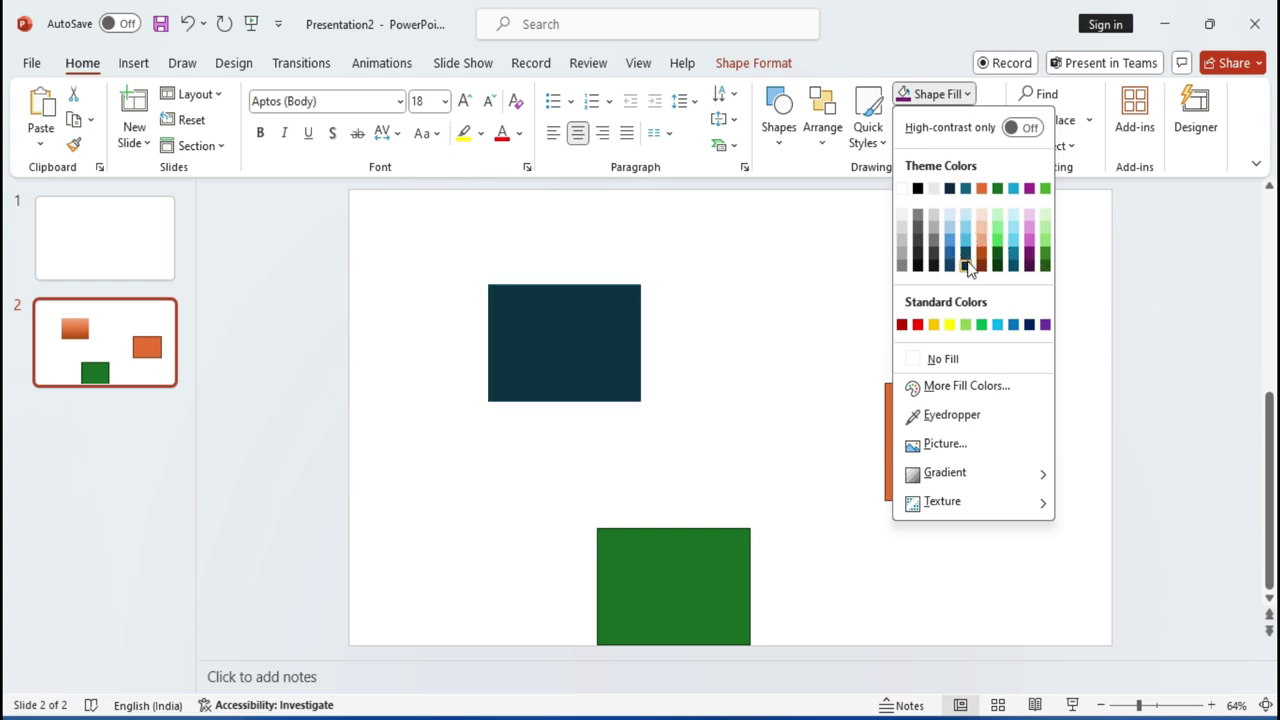
Fill the upper-left rectangle with a custom pale teal colour (#BCDCD6) from More Fill Colors.
{"action": "left_click", "coordinate": [957, 400]}
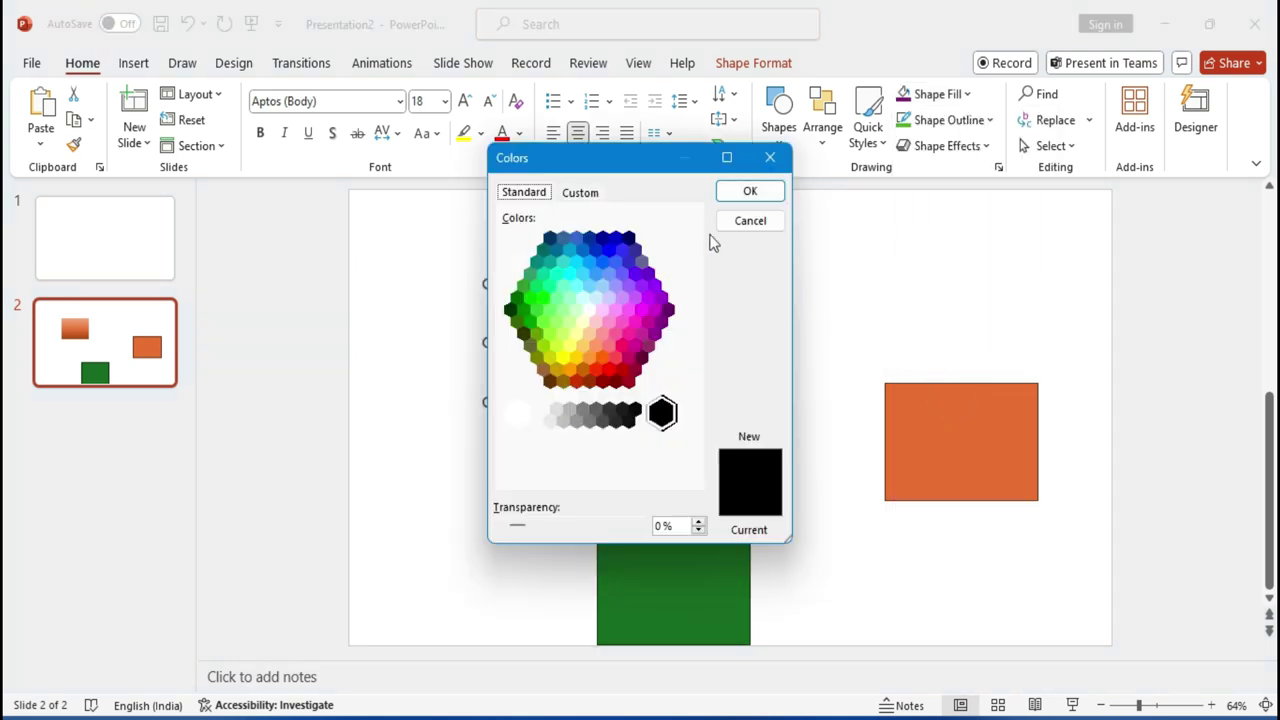
{"action": "left_click", "coordinate": [649, 172]}
{"action": "left_click", "coordinate": [766, 326]}
{"action": "left_click", "coordinate": [786, 282]}
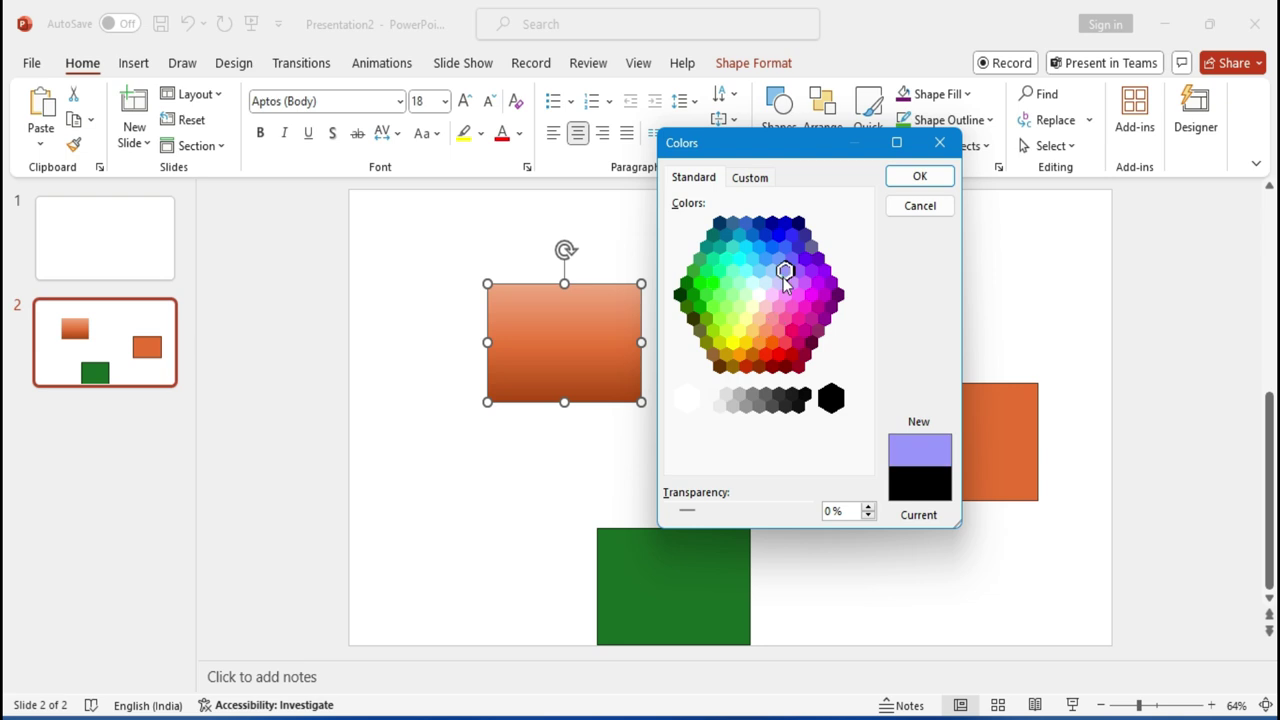
{"action": "left_click", "coordinate": [752, 178]}
{"action": "left_click_drag", "start_coordinate": [757, 248], "coordinate": [740, 307]}
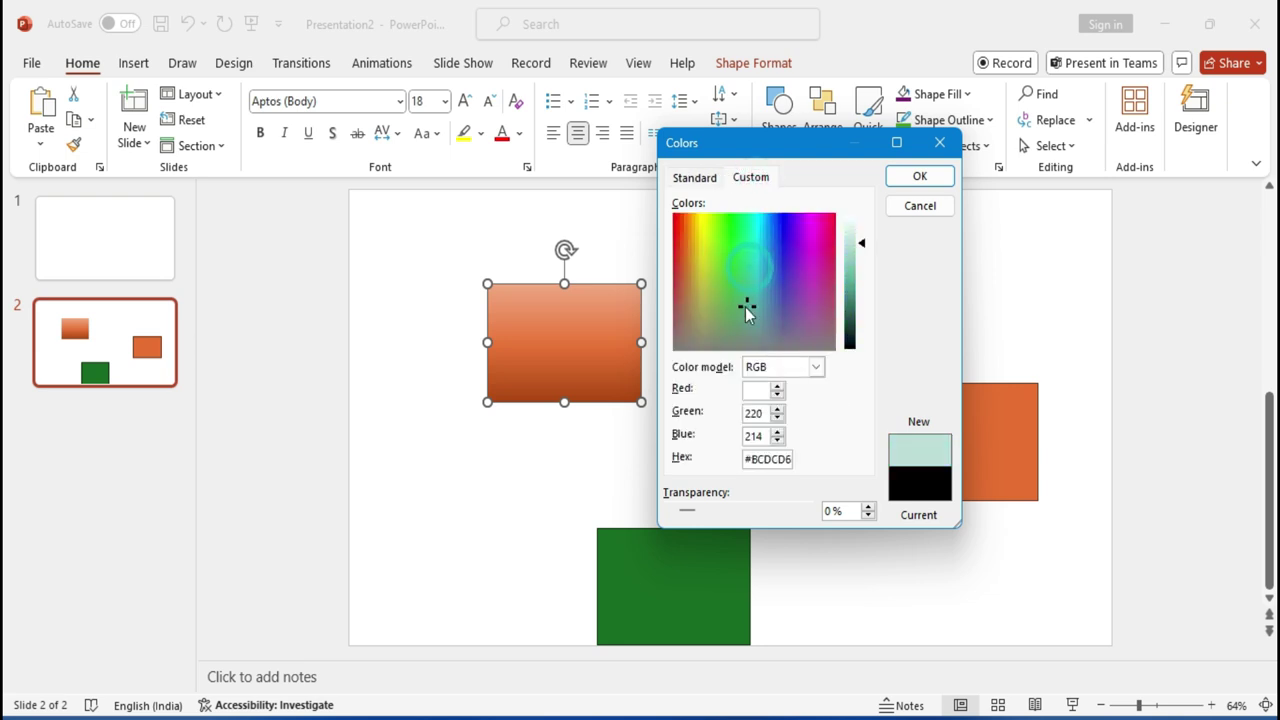
{"action": "left_click", "coordinate": [920, 176]}
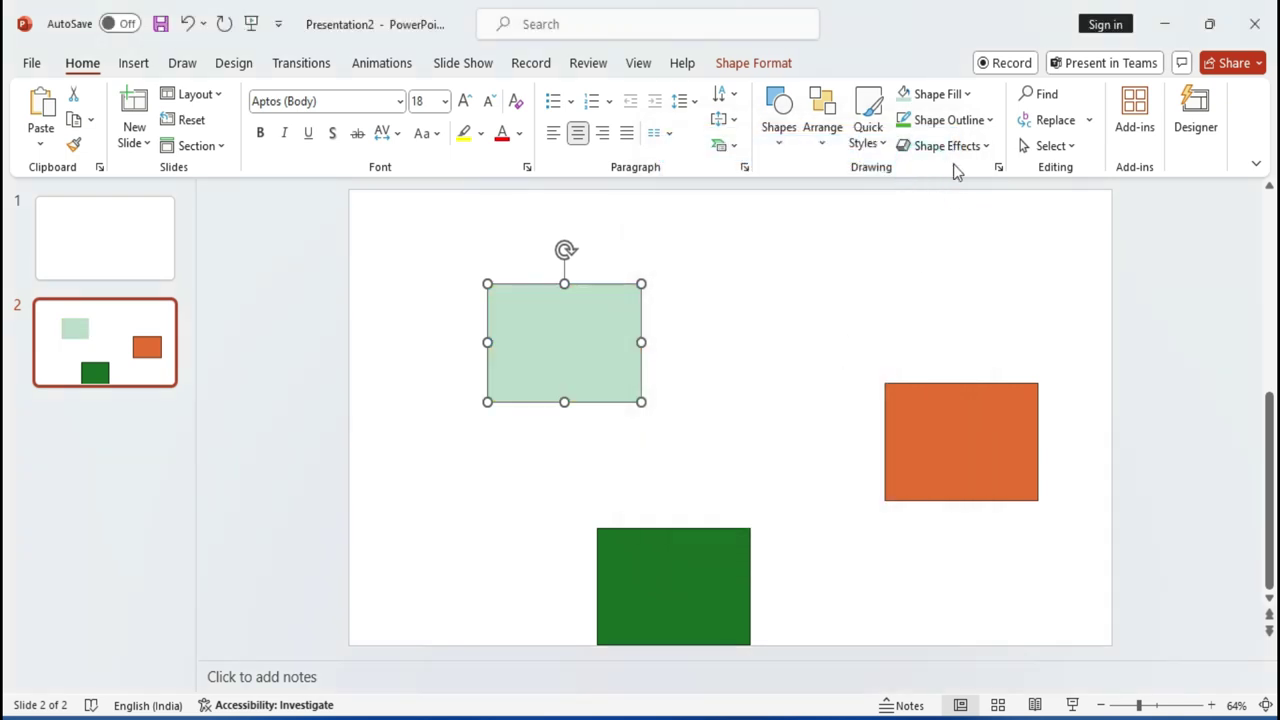
{"action": "left_click", "coordinate": [966, 94]}
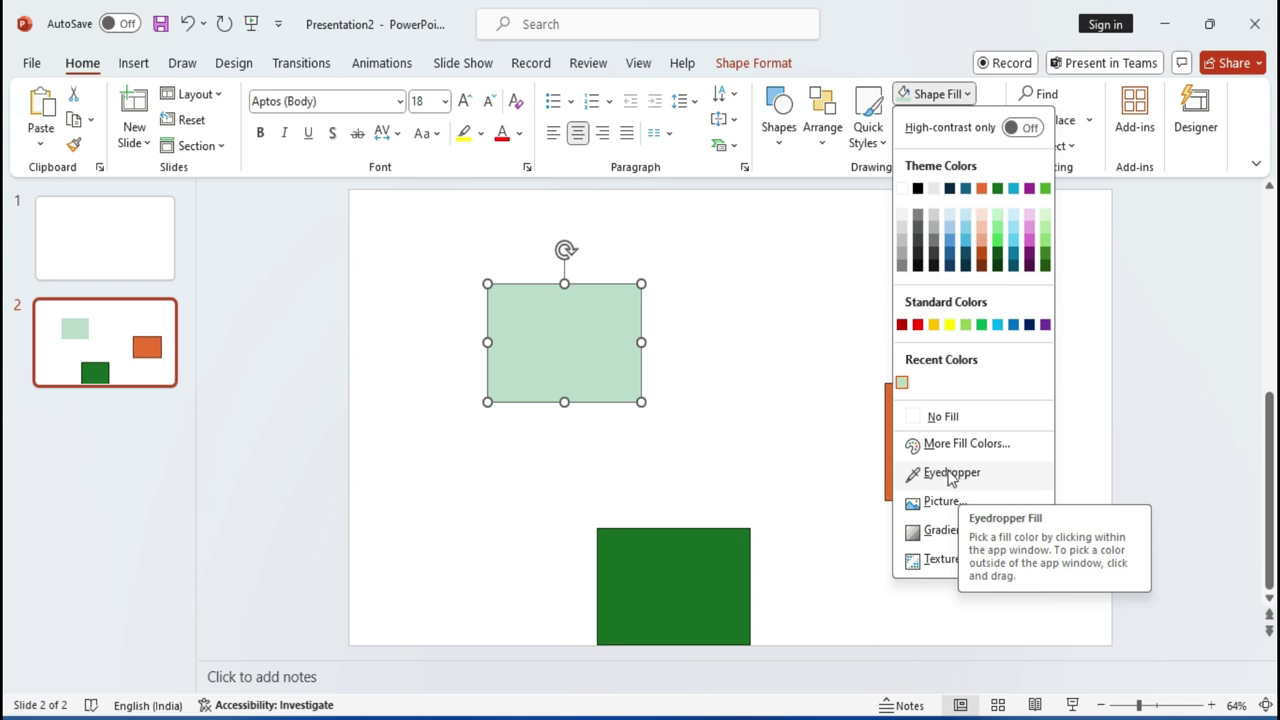
Use the Eyedropper to copy the bottom rectangle's dark green into the upper-left rectangle's fill.
{"action": "left_click", "coordinate": [951, 474]}
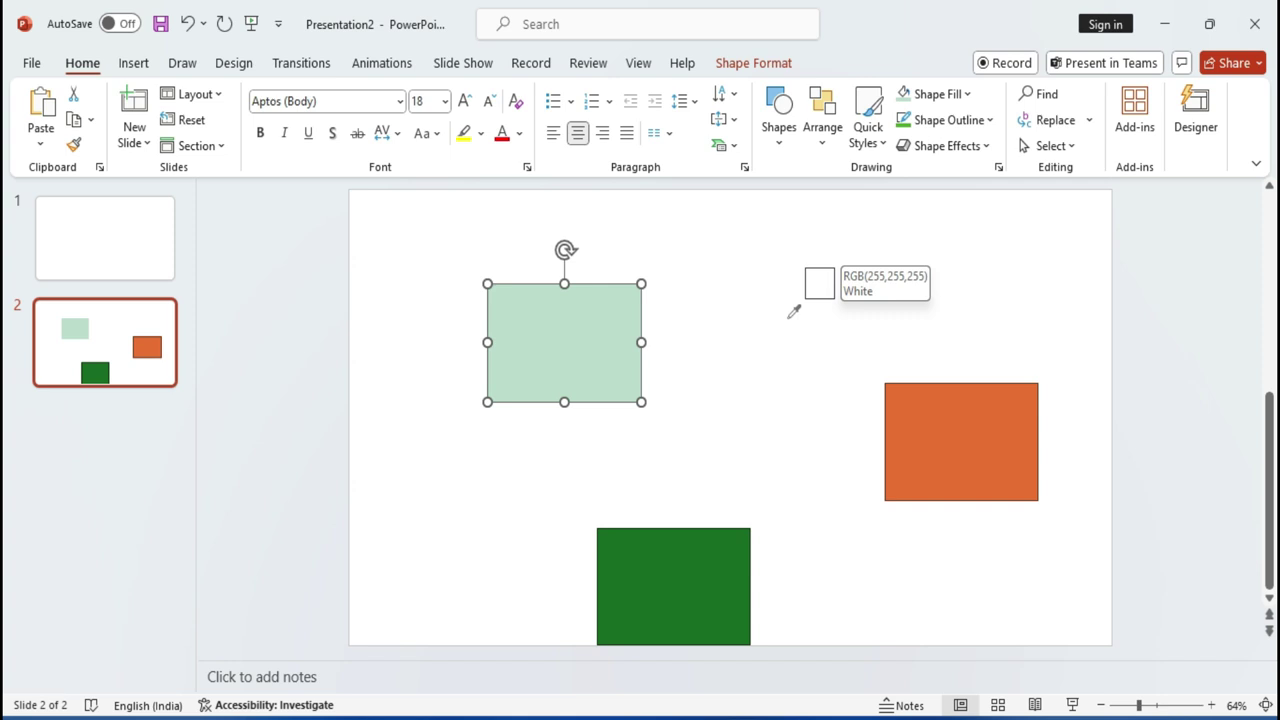
{"action": "left_click", "coordinate": [711, 555]}
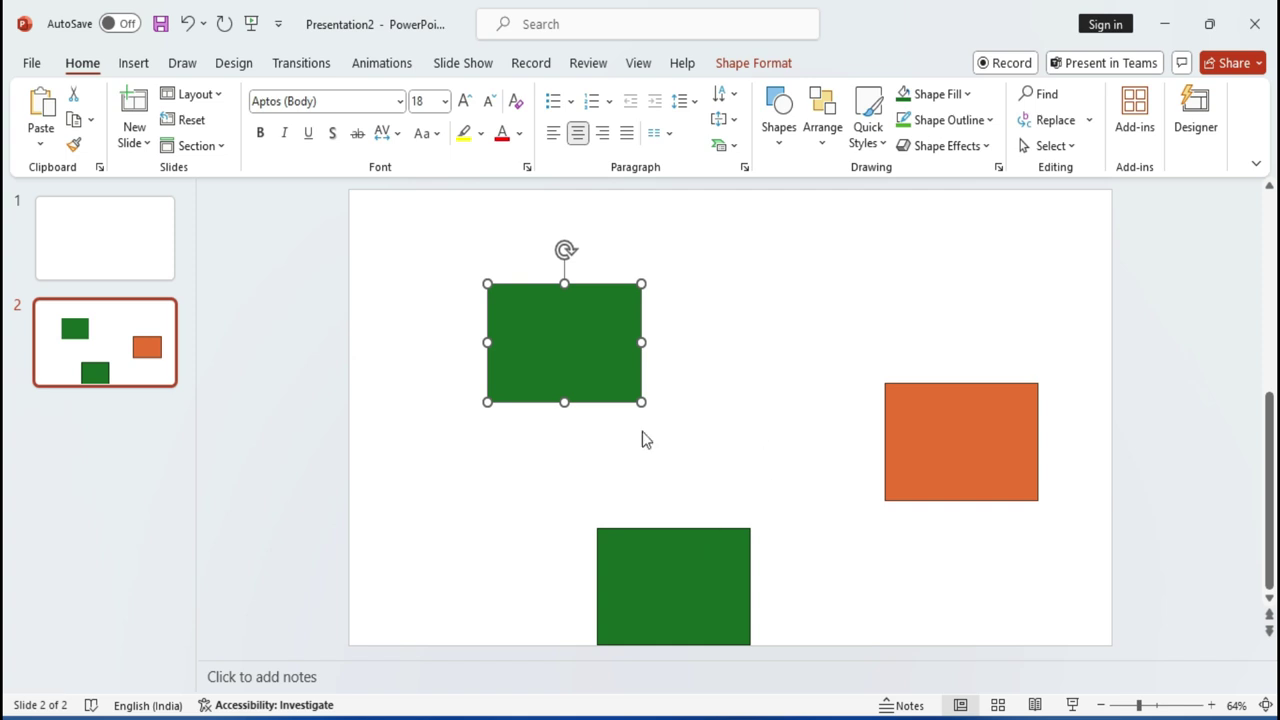
{"action": "left_click", "coordinate": [935, 94]}
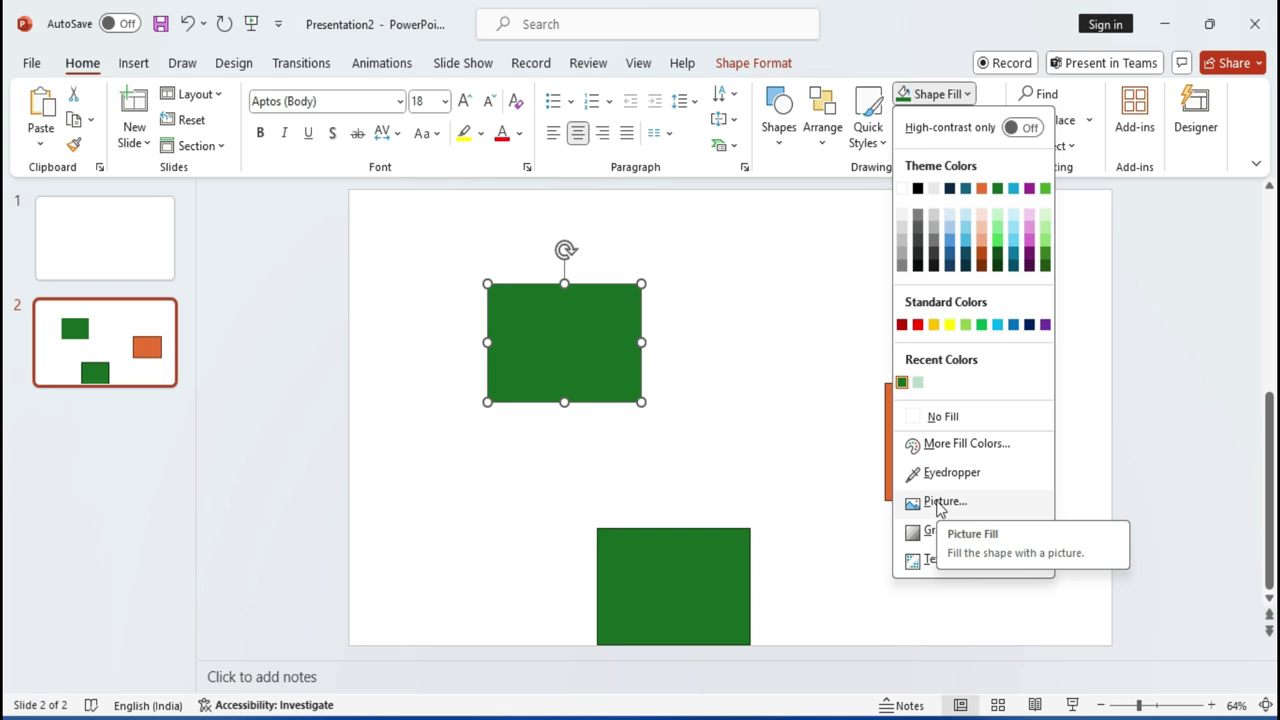
Open the Insert Pictures dialog for the rectangle's picture fill, backing out of From a File.
{"action": "left_click", "coordinate": [939, 502]}
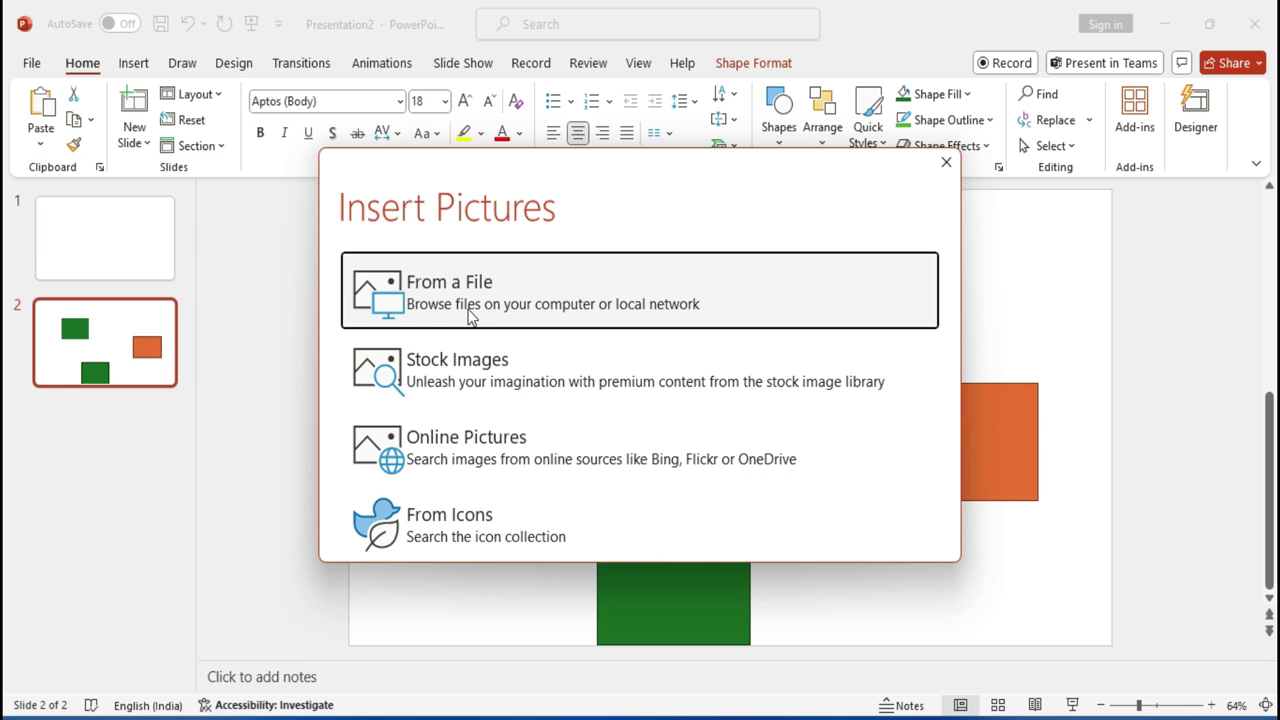
{"action": "left_click", "coordinate": [455, 305]}
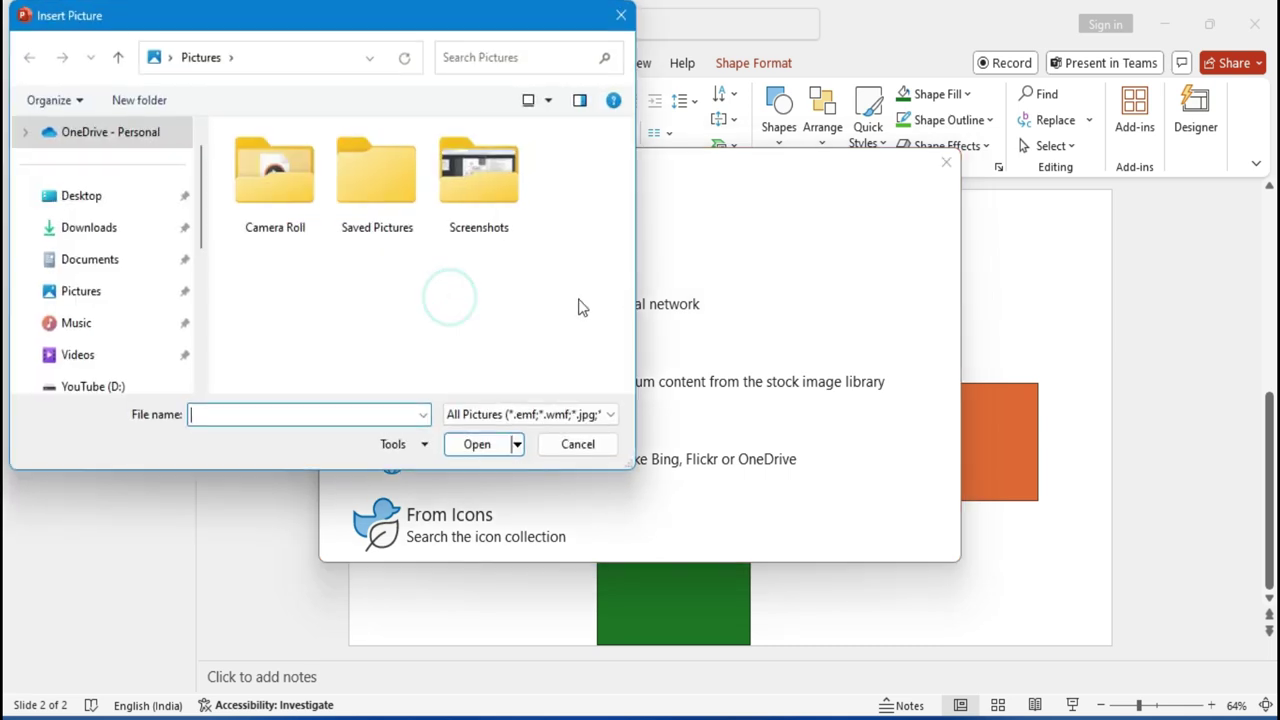
{"action": "left_click", "coordinate": [575, 450]}
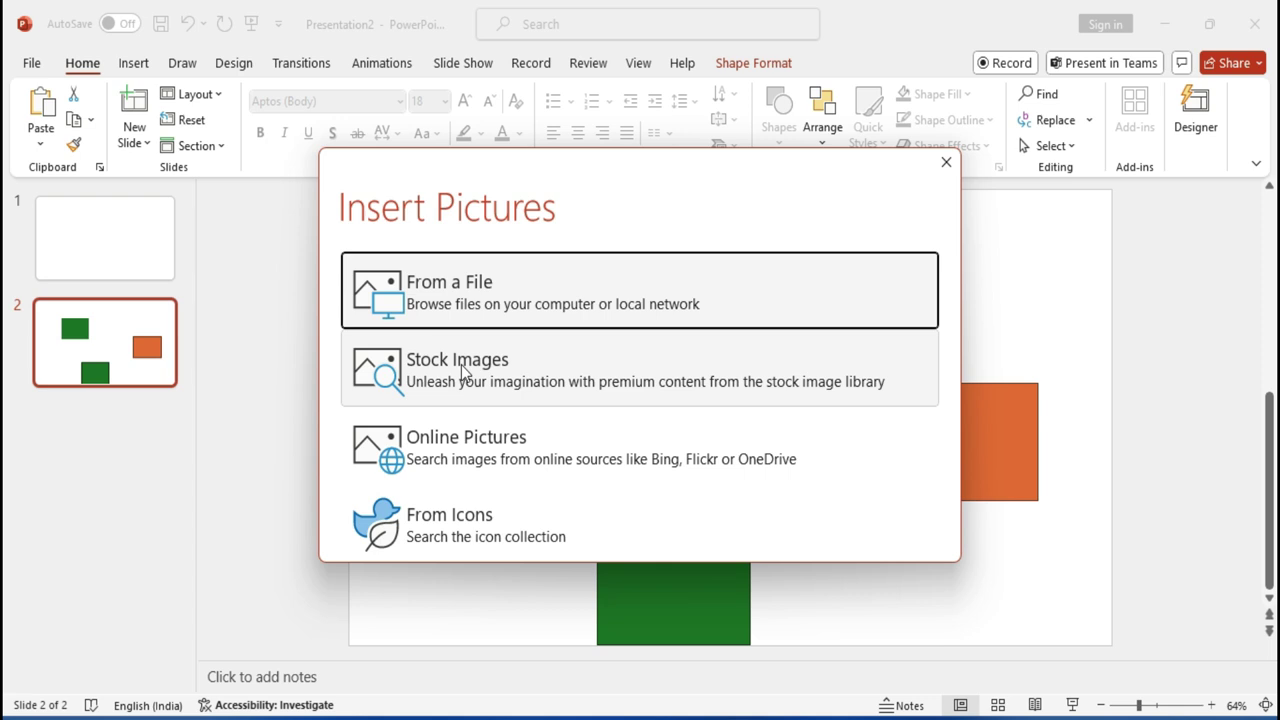
Insert the saluting-soldier stock photo as the rectangle's fill, then undo it with Ctrl+Z.
{"action": "left_click", "coordinate": [508, 378]}
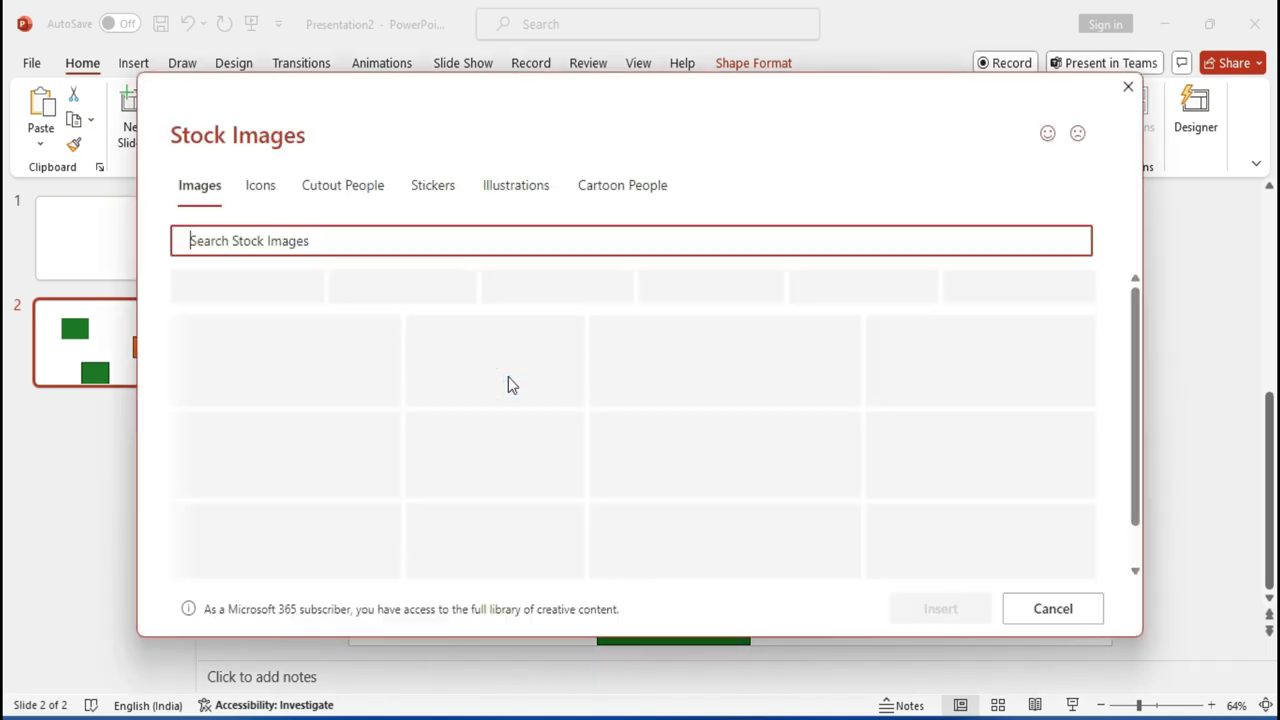
{"action": "scroll", "coordinate": [515, 400], "scroll_direction": "down", "scroll_amount": 3}
{"action": "scroll", "coordinate": [515, 400], "scroll_direction": "down", "scroll_amount": 2}
{"action": "scroll", "coordinate": [522, 434], "scroll_direction": "up", "scroll_amount": 5}
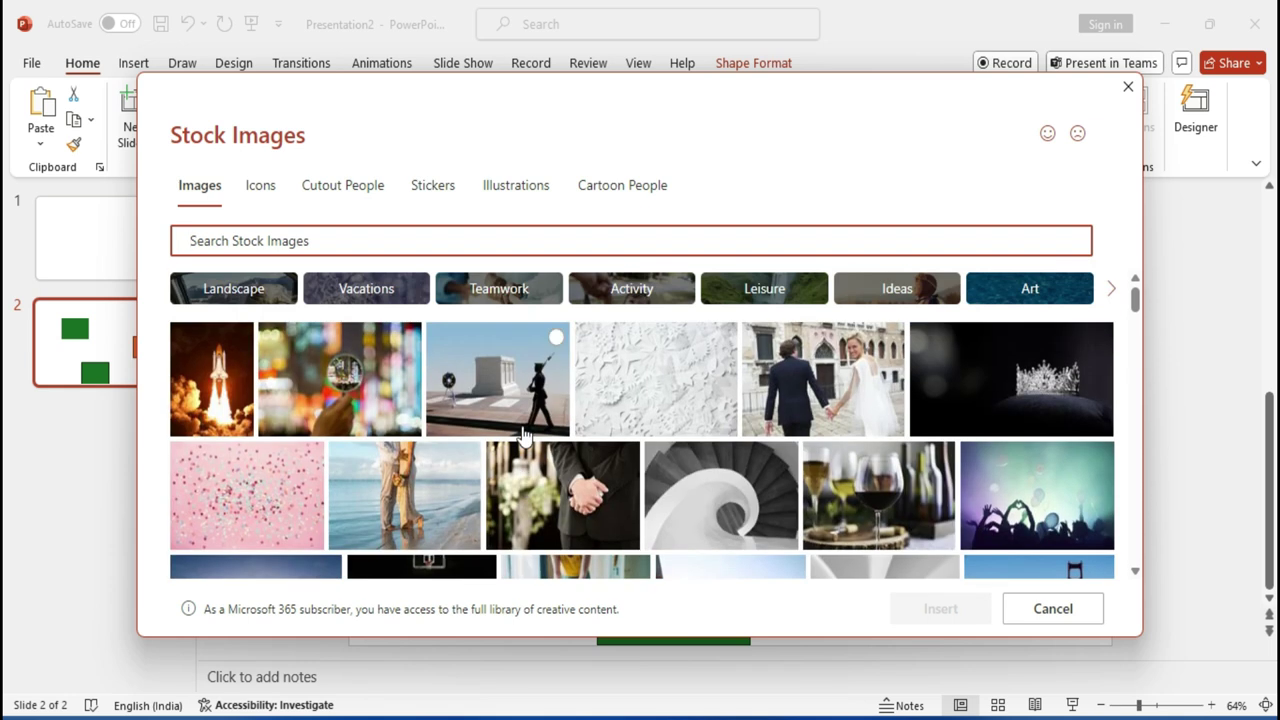
{"action": "scroll", "coordinate": [535, 493], "scroll_direction": "down", "scroll_amount": 1}
{"action": "scroll", "coordinate": [520, 495], "scroll_direction": "down", "scroll_amount": 1}
{"action": "scroll", "coordinate": [455, 495], "scroll_direction": "down", "scroll_amount": 1}
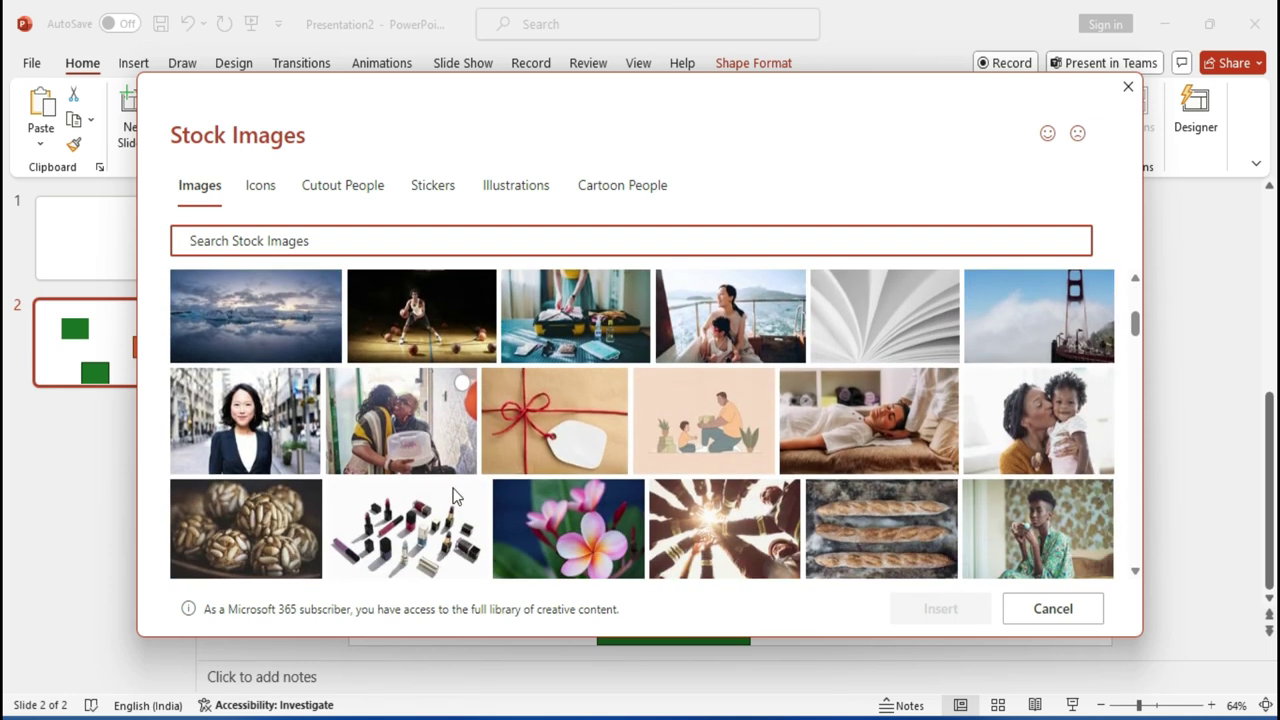
{"action": "scroll", "coordinate": [480, 488], "scroll_direction": "down", "scroll_amount": 1}
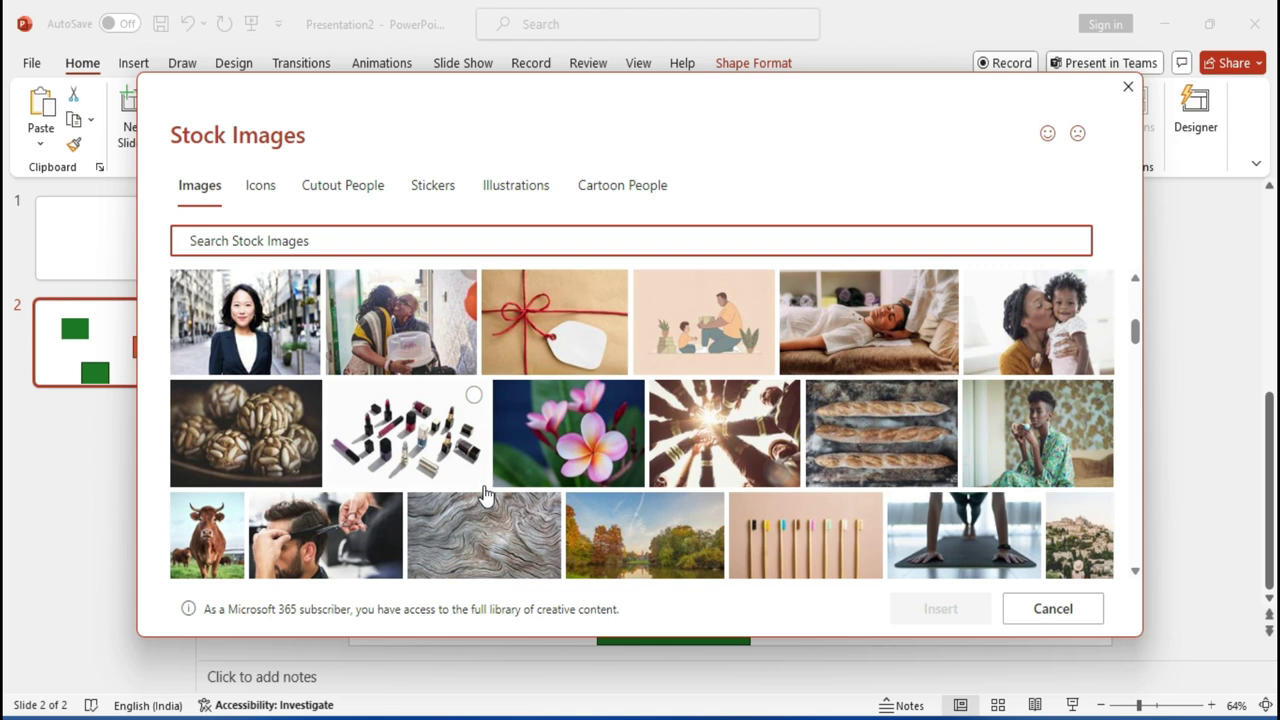
{"action": "scroll", "coordinate": [480, 488], "scroll_direction": "up", "scroll_amount": 4}
{"action": "left_click", "coordinate": [507, 402]}
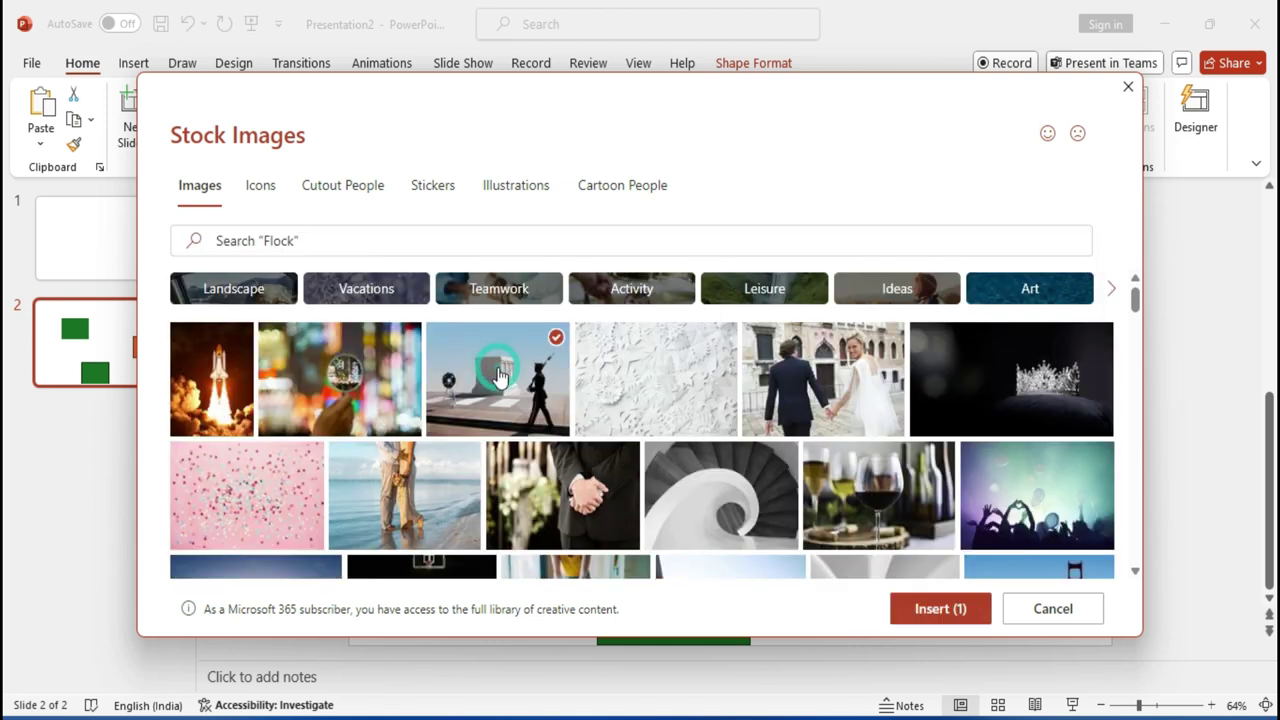
{"action": "left_click", "coordinate": [933, 610]}
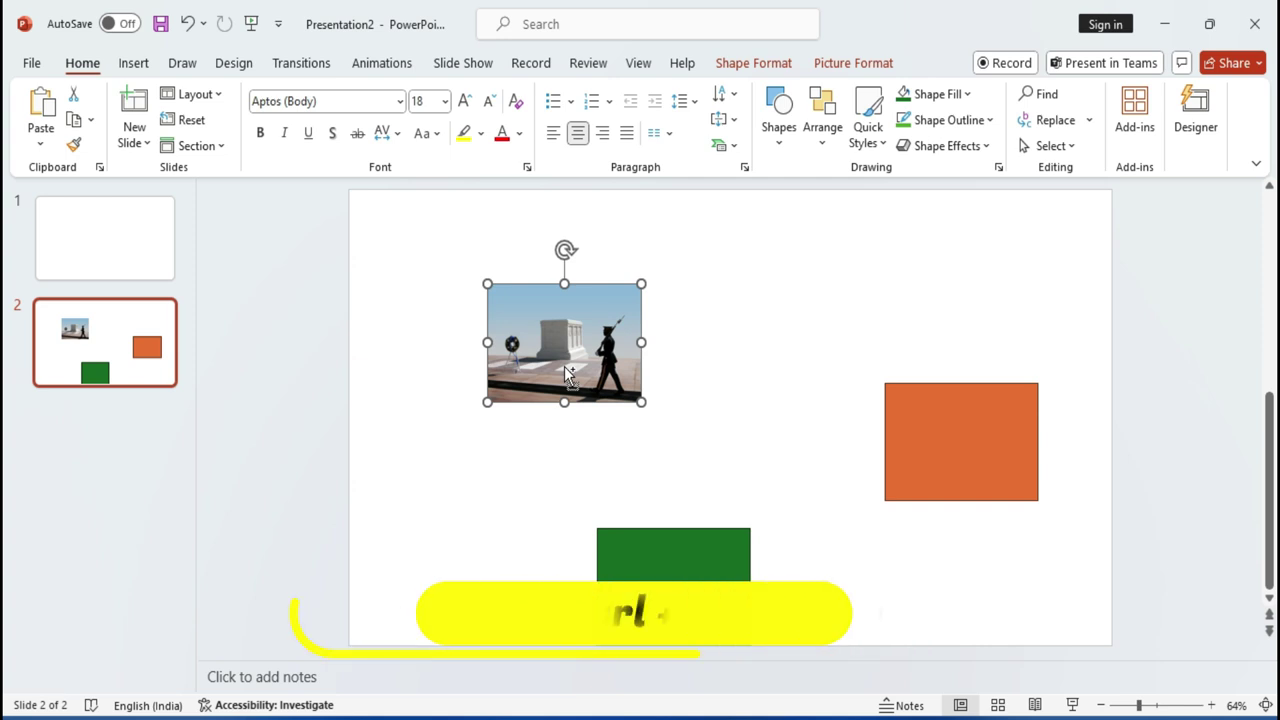
{"action": "key", "text": "ctrl+z"}
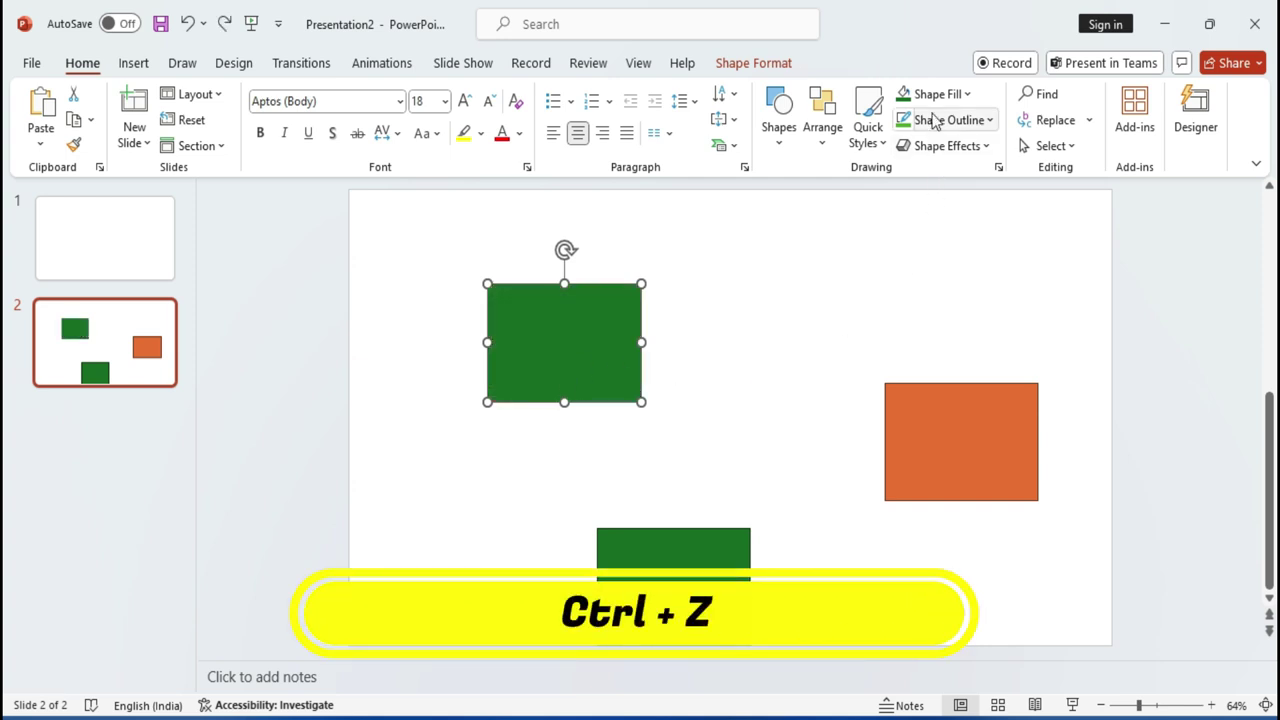
Fill the rectangle with the smoky stage dancers photo from online Dance results, then undo it.
{"action": "left_click", "coordinate": [933, 97]}
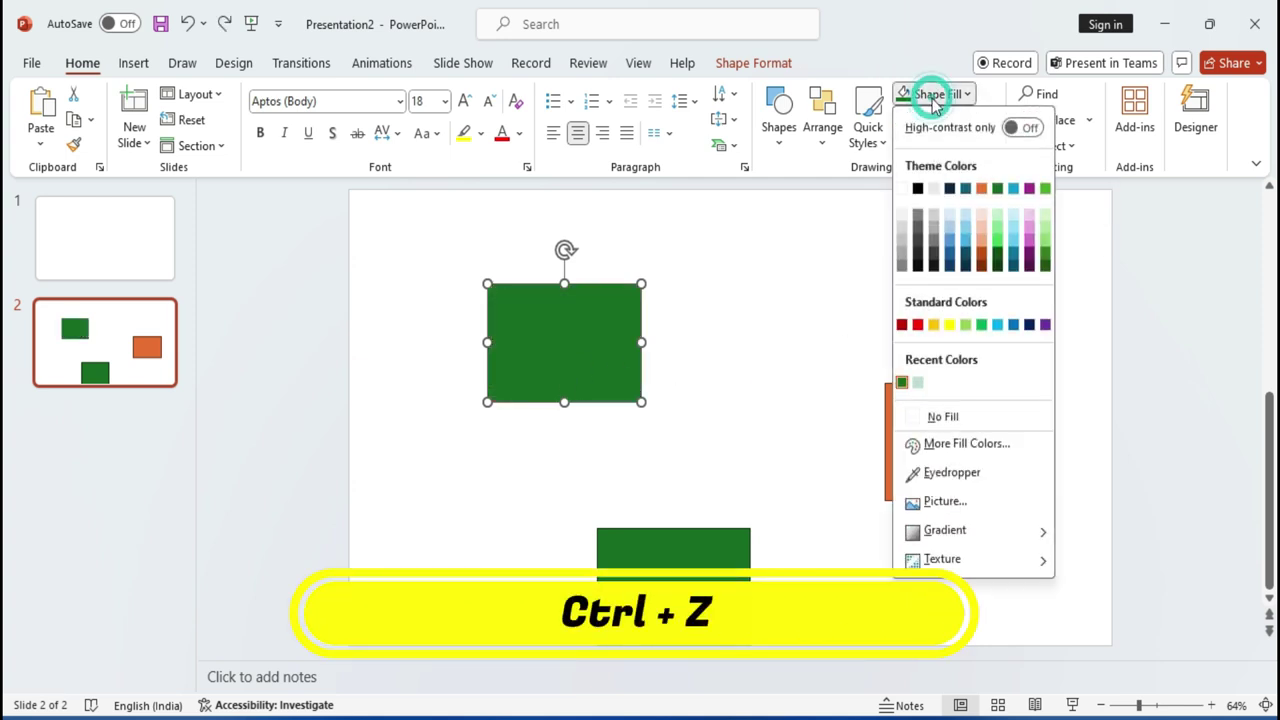
{"action": "left_click", "coordinate": [963, 505]}
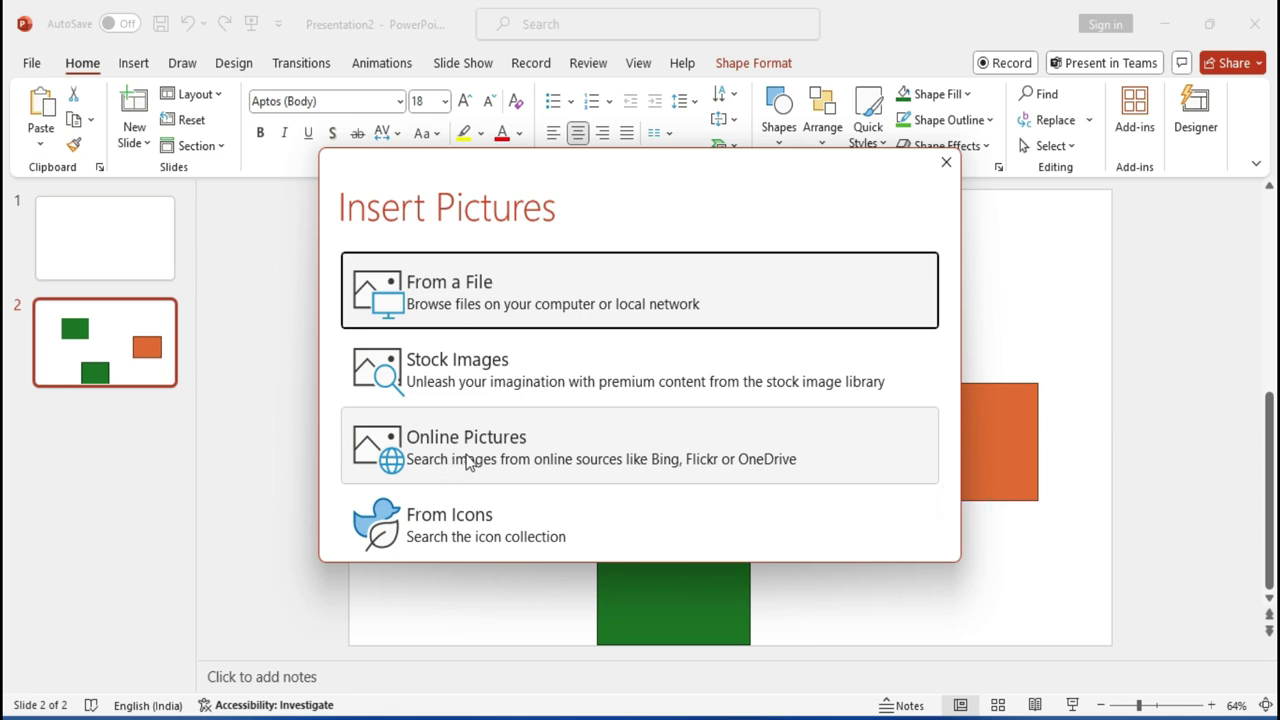
{"action": "left_click", "coordinate": [469, 461]}
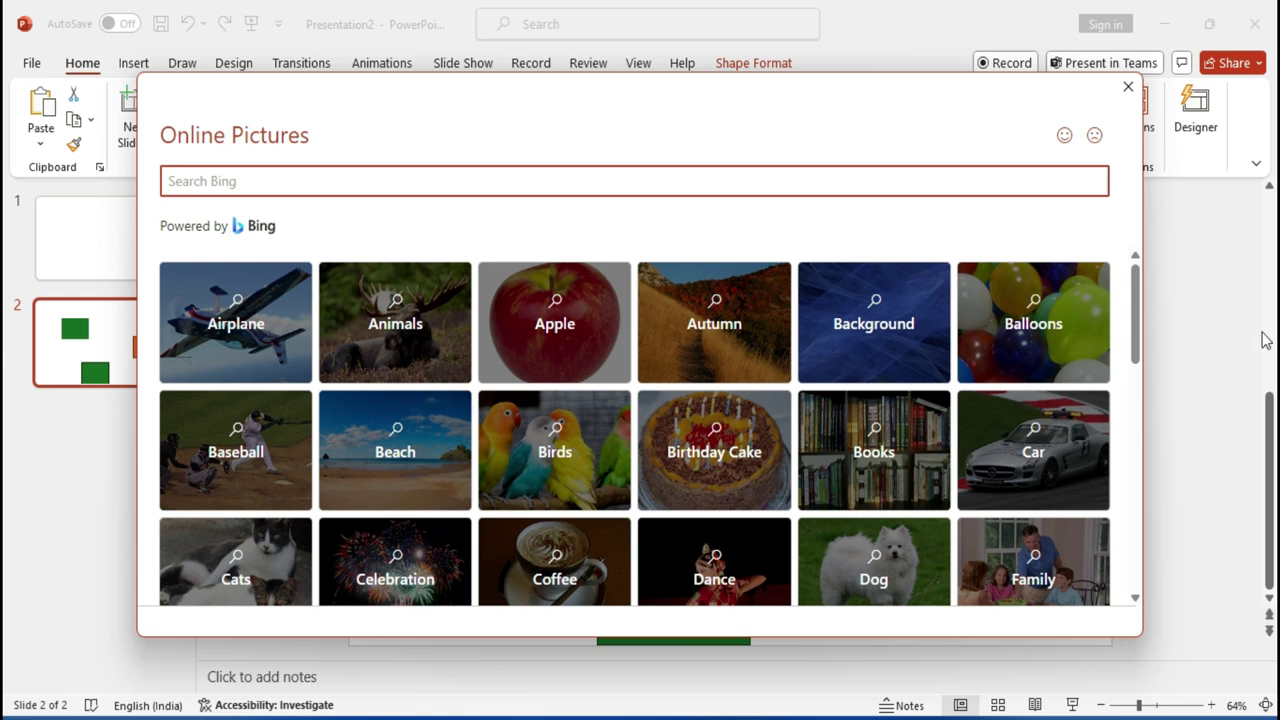
{"action": "mouse_move", "coordinate": [1133, 313]}
{"action": "left_mouse_down"}
{"action": "mouse_move", "coordinate": [1123, 521]}
{"action": "mouse_move", "coordinate": [1121, 323]}
{"action": "mouse_move", "coordinate": [1121, 344]}
{"action": "left_mouse_up"}
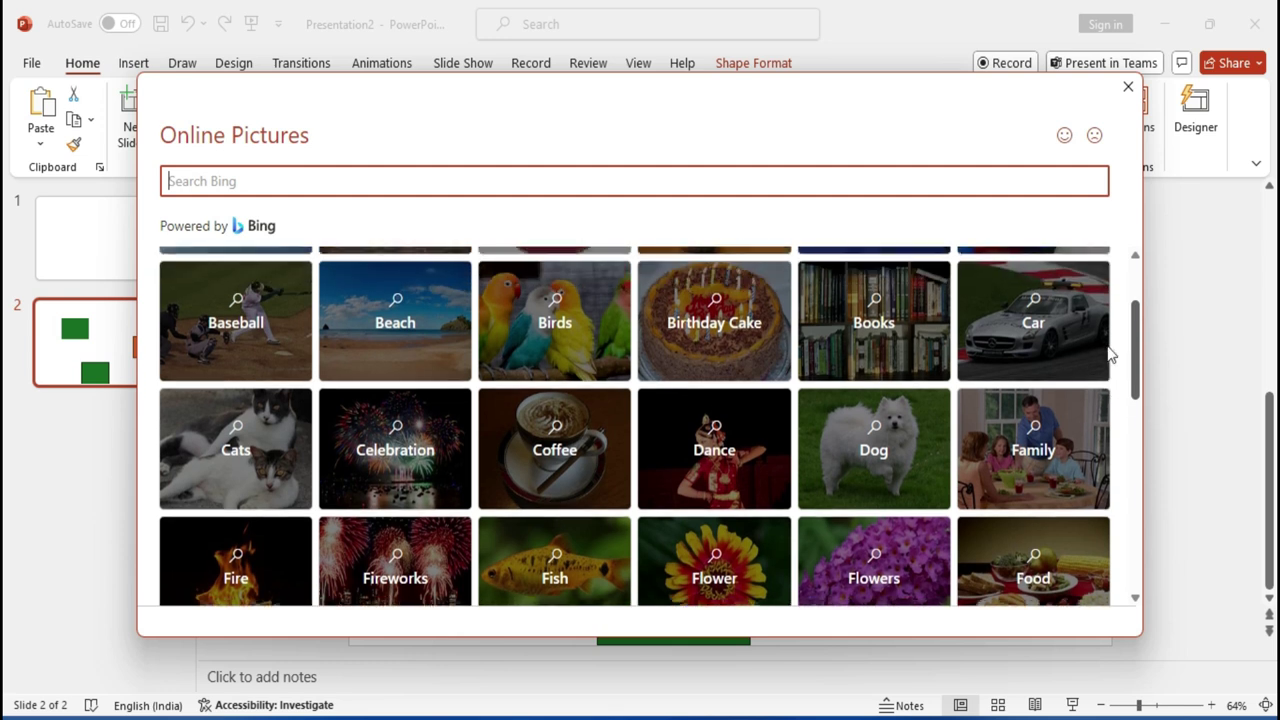
{"action": "left_click", "coordinate": [727, 440]}
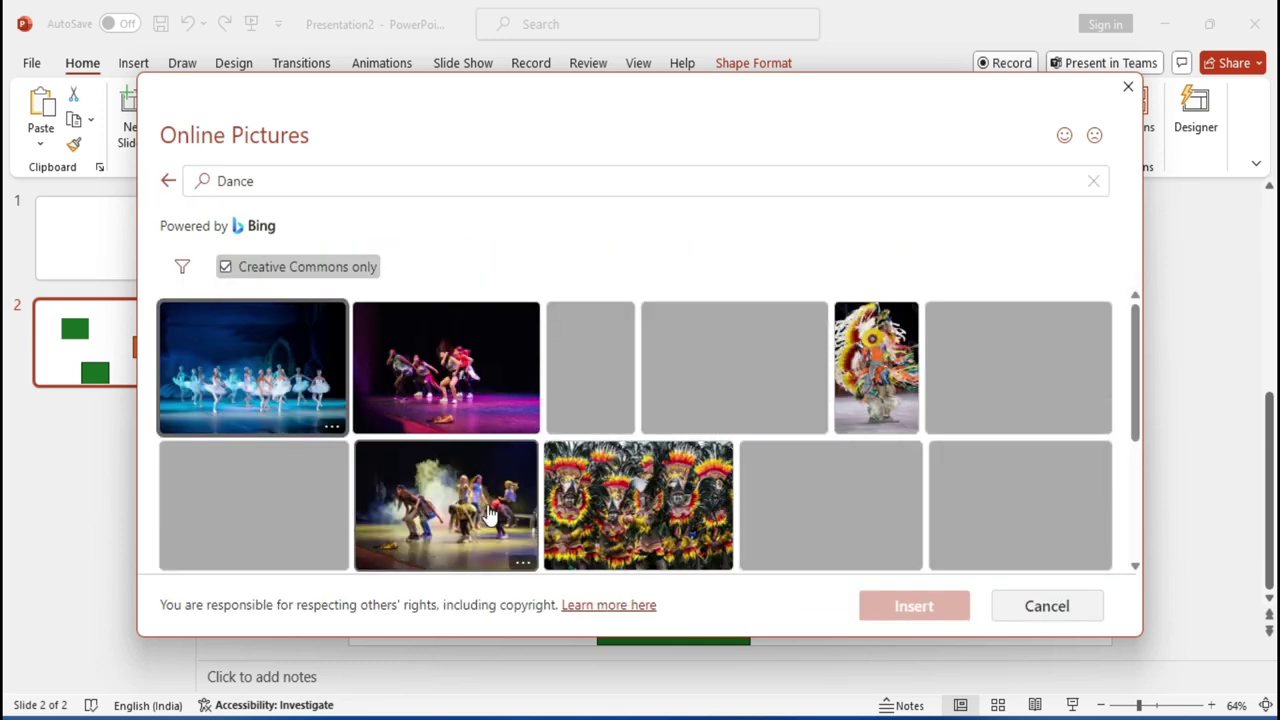
{"action": "left_click", "coordinate": [439, 520]}
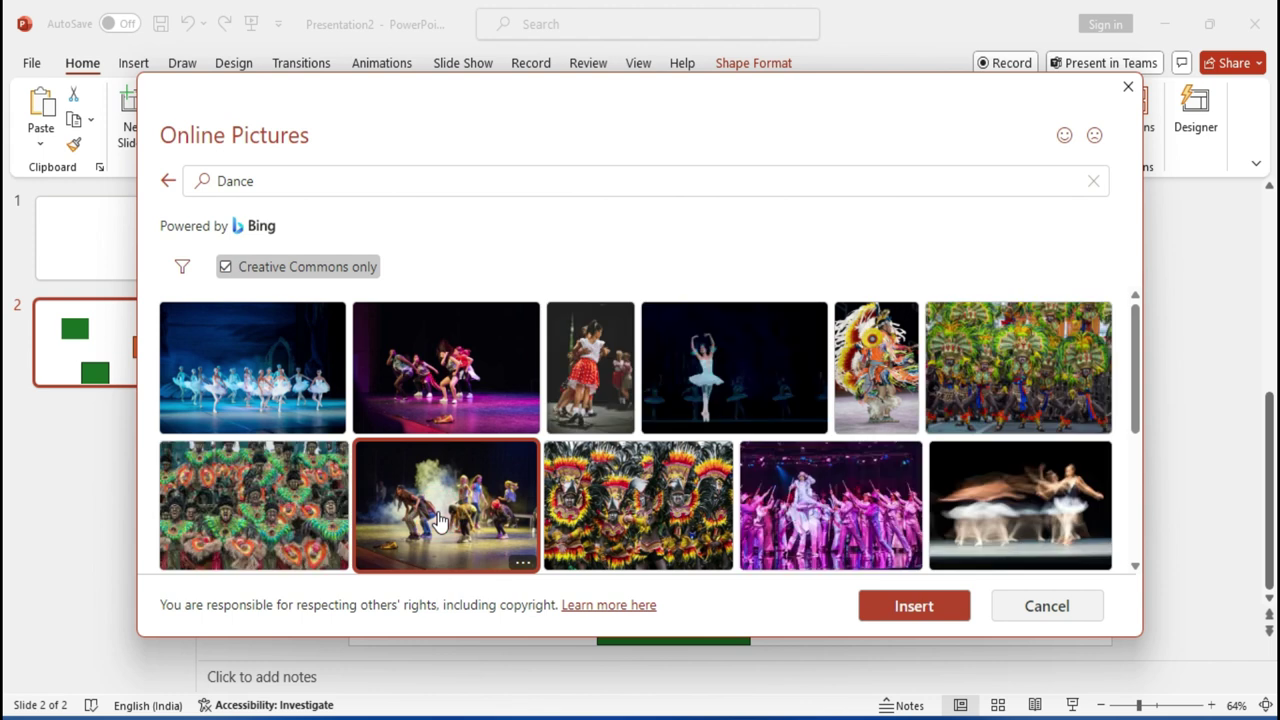
{"action": "left_click", "coordinate": [901, 607]}
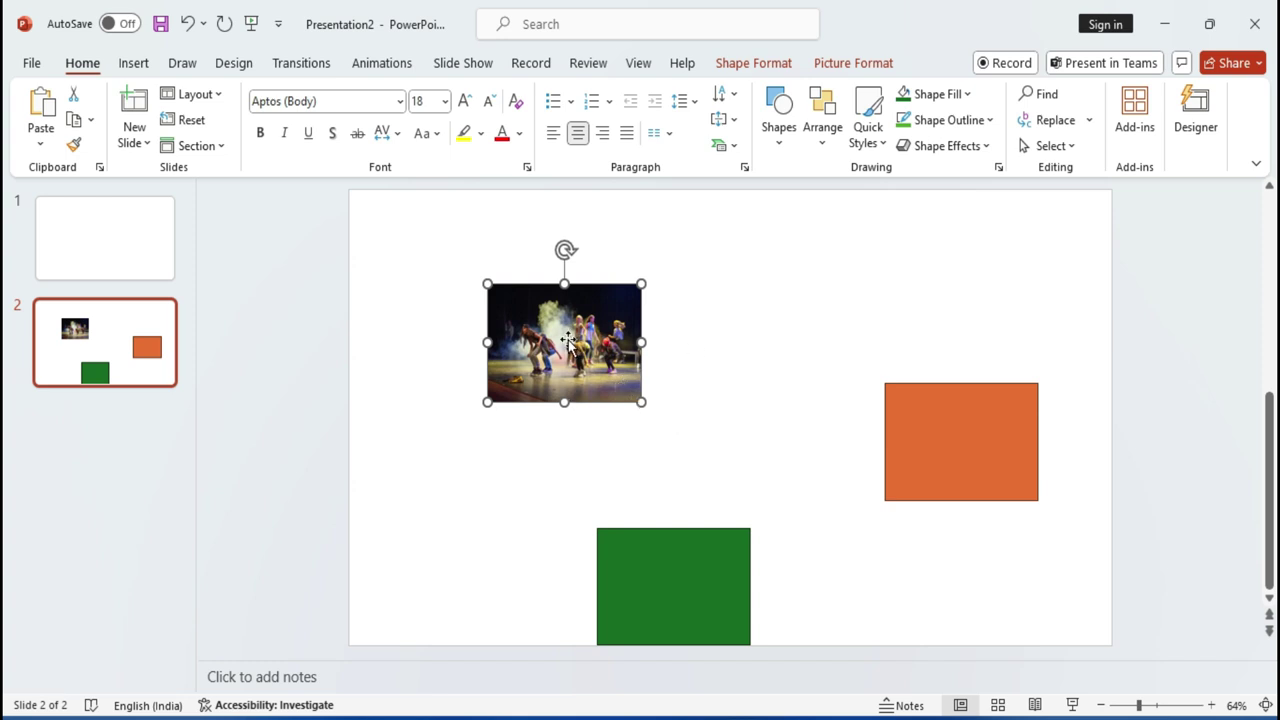
{"action": "key", "text": "ctrl+z"}
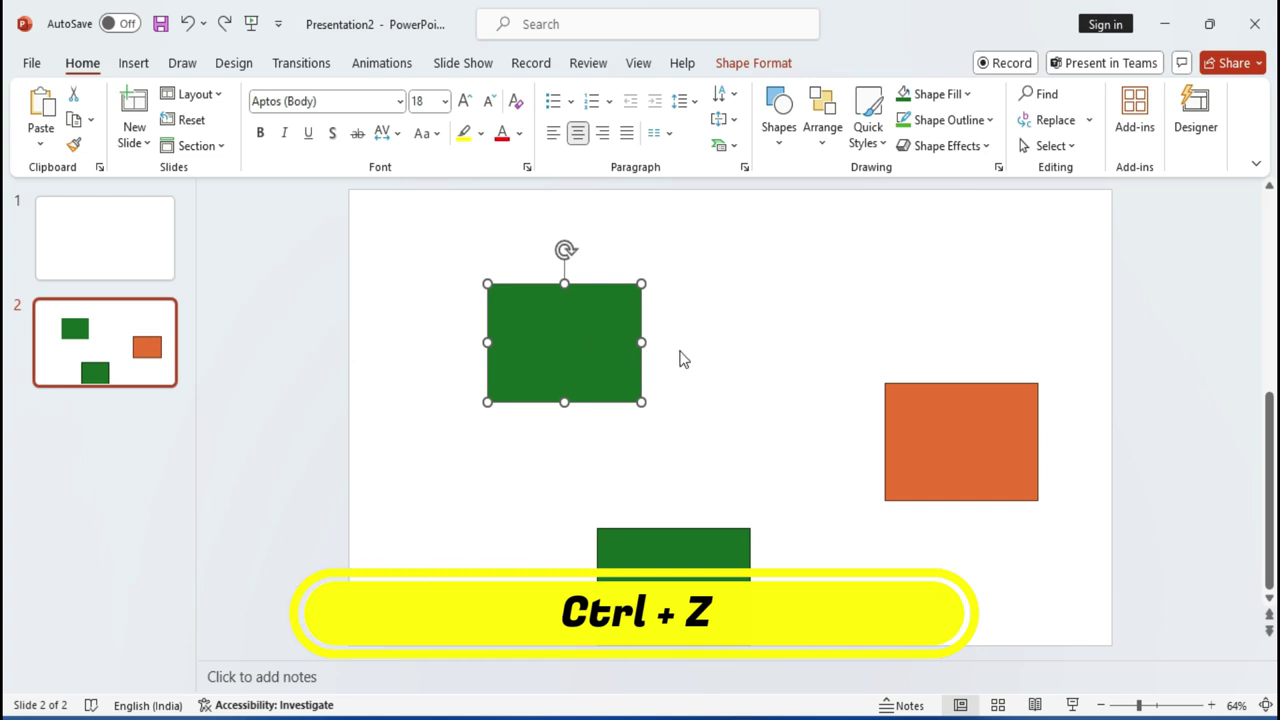
Open the stock image library for the rectangle's picture fill and switch to Cutout People.
{"action": "left_click", "coordinate": [930, 94]}
{"action": "mouse_move", "coordinate": [945, 531]}
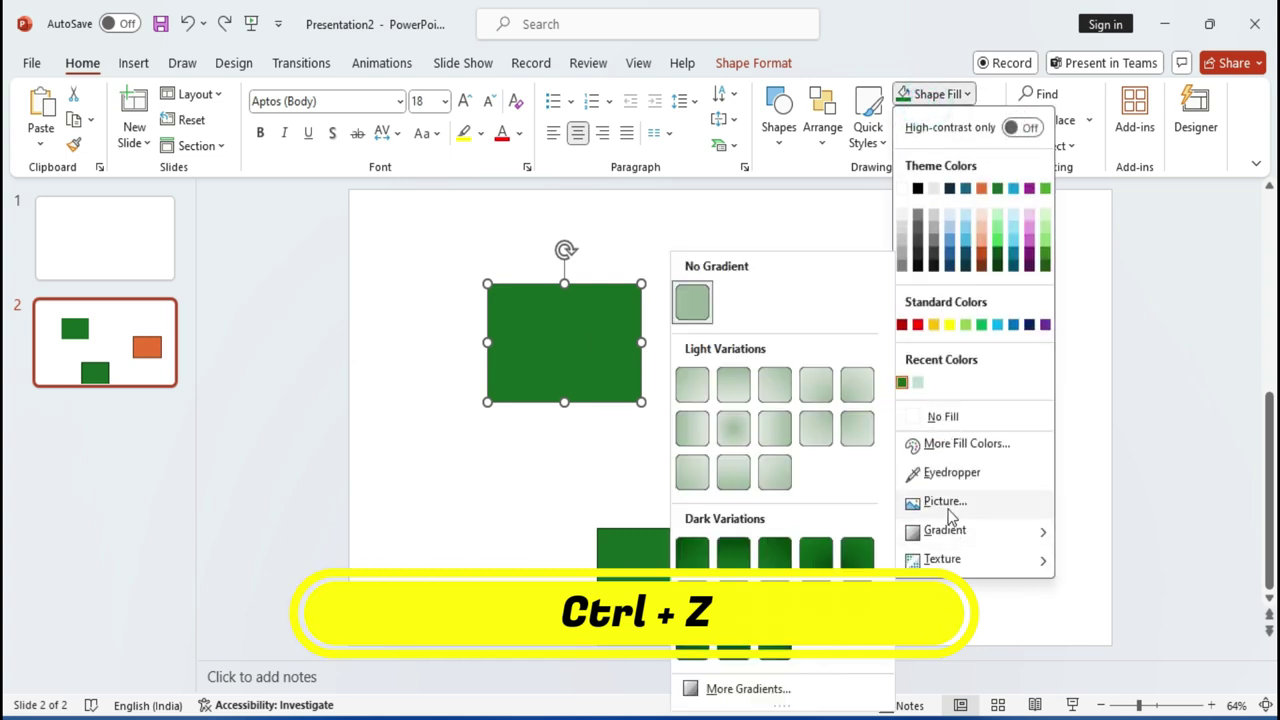
{"action": "left_click", "coordinate": [945, 502]}
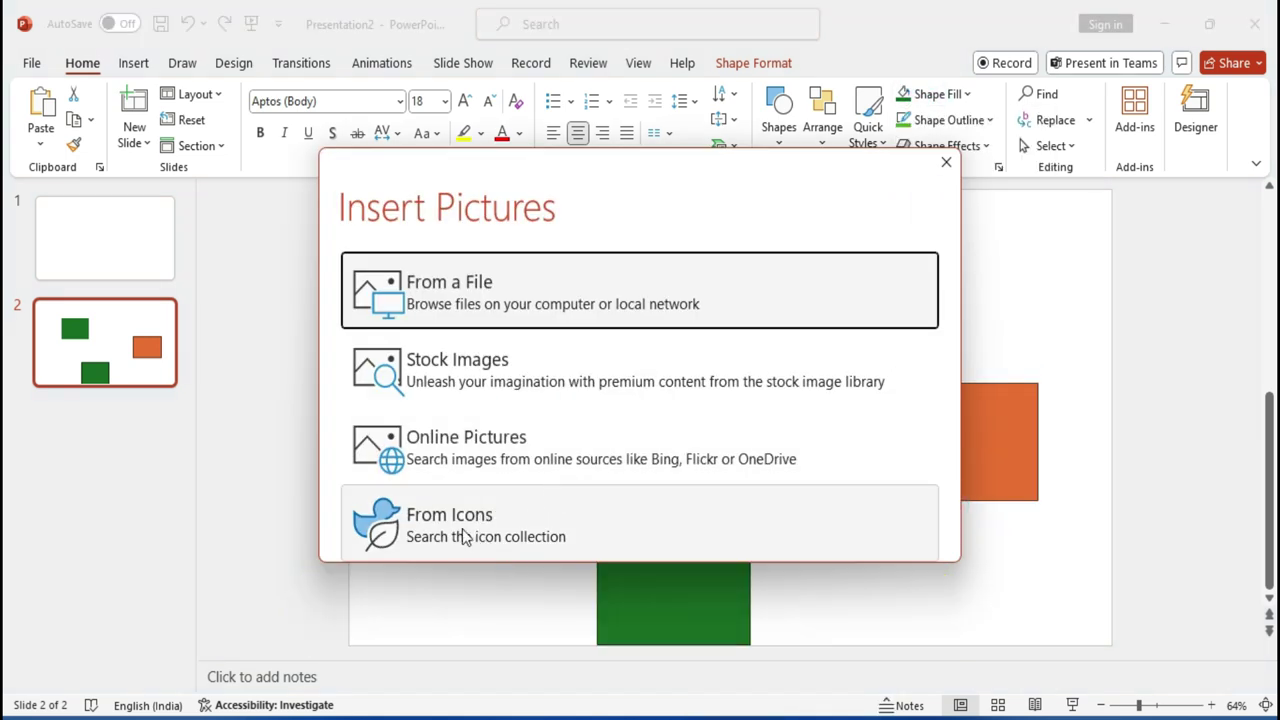
{"action": "left_click", "coordinate": [462, 537]}
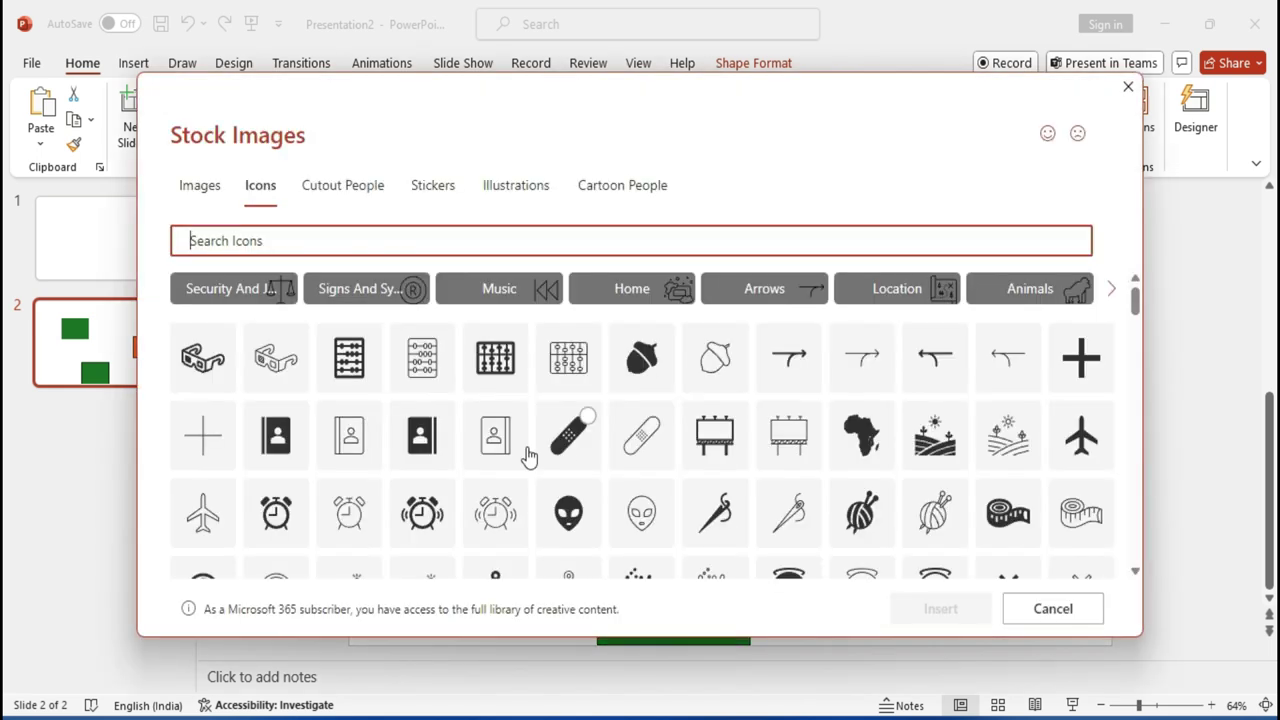
{"action": "scroll", "coordinate": [617, 433], "scroll_direction": "down", "scroll_amount": 5}
{"action": "scroll", "coordinate": [617, 433], "scroll_direction": "down", "scroll_amount": 3}
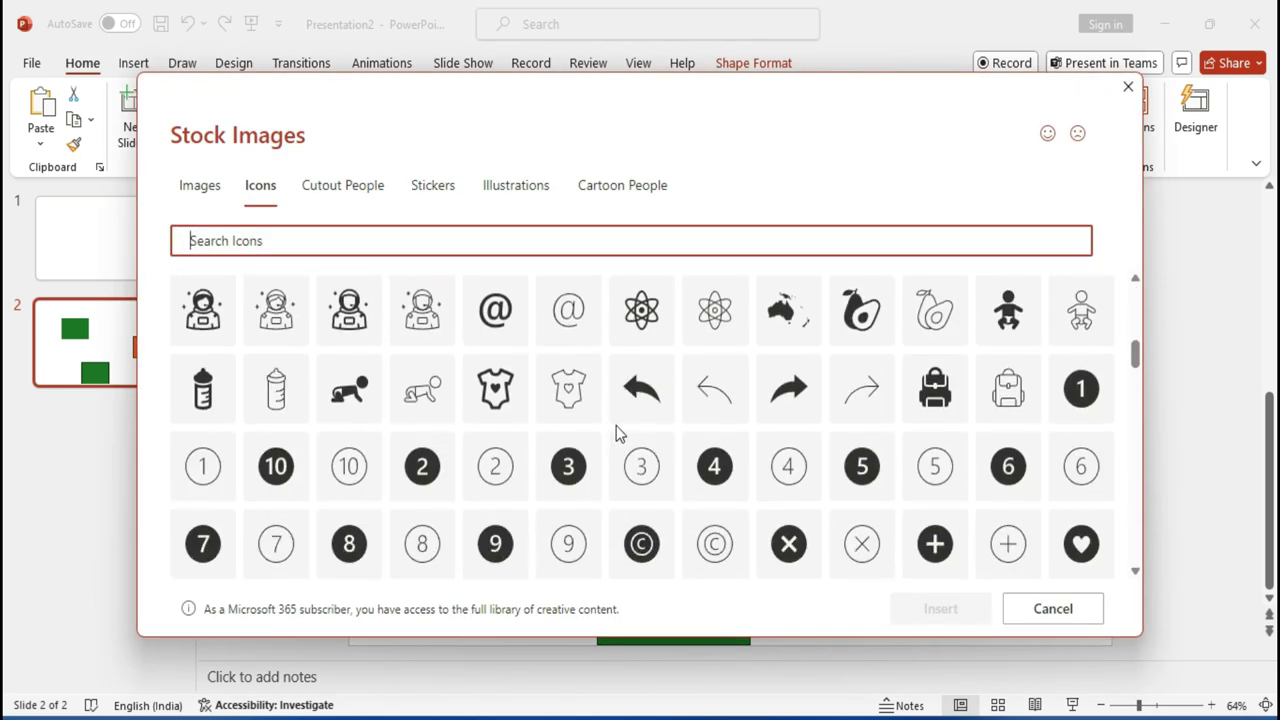
{"action": "left_click", "coordinate": [343, 188]}
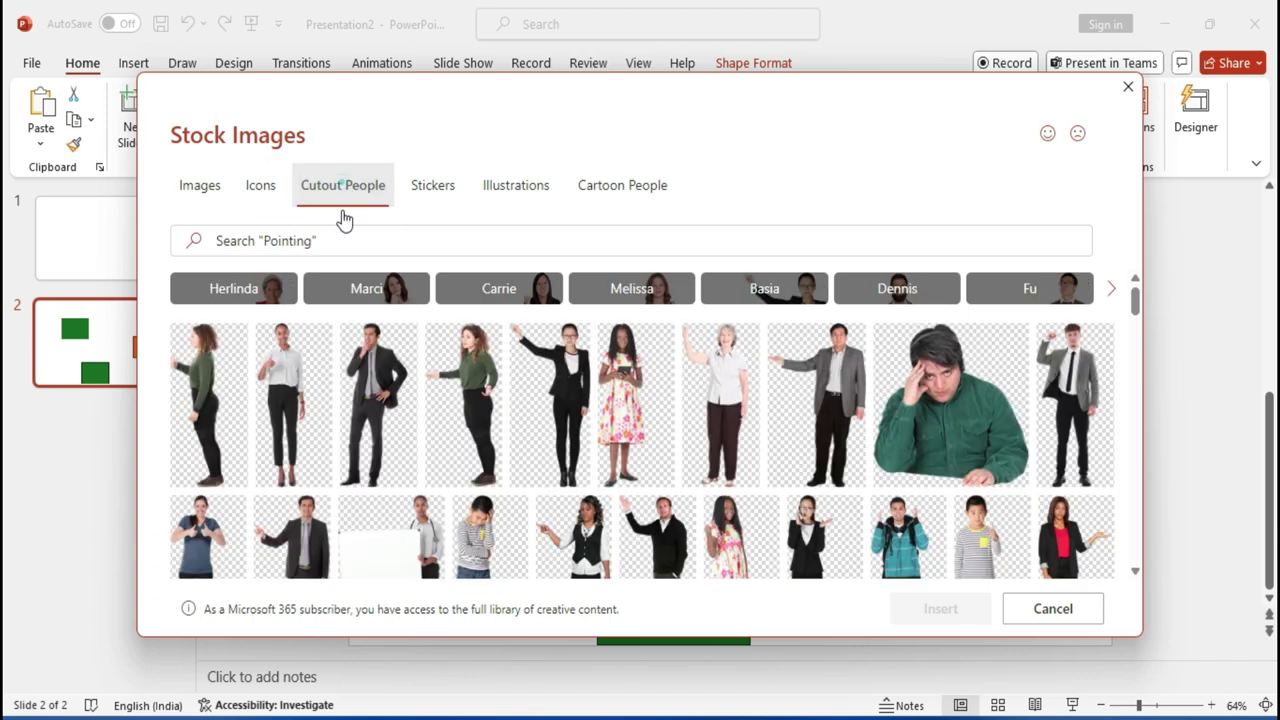
{"action": "mouse_move", "coordinate": [550, 405]}
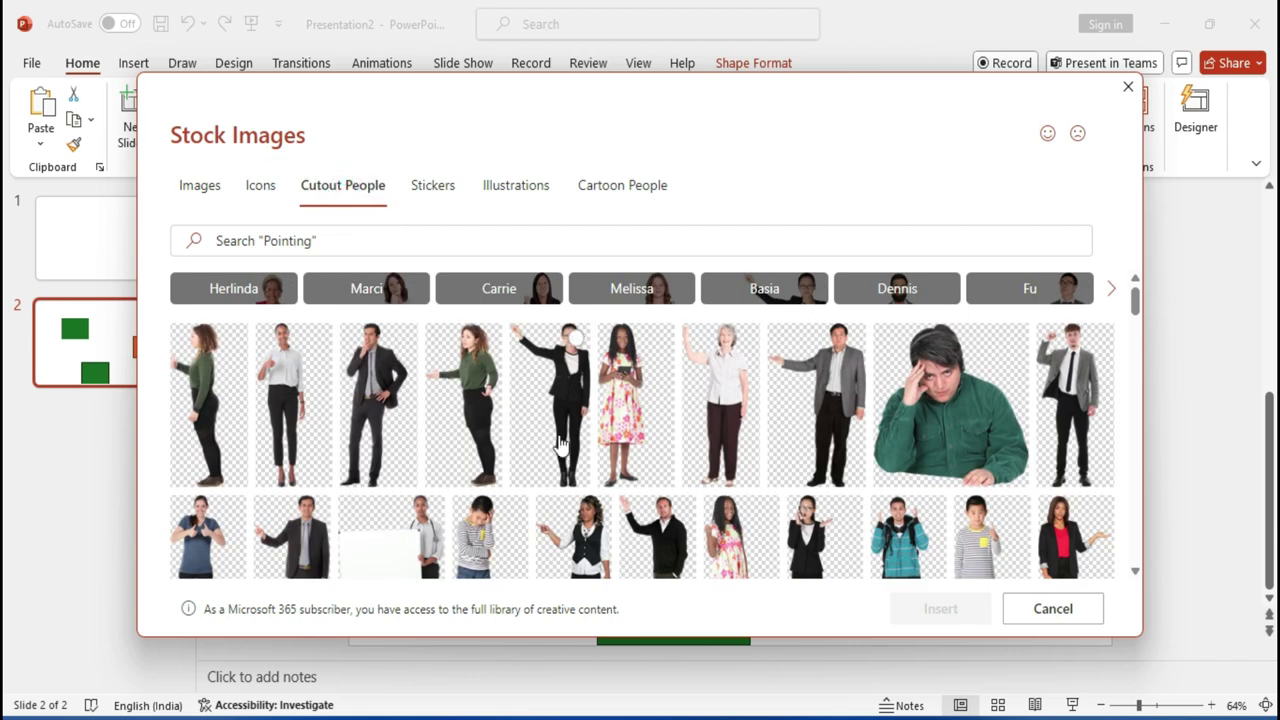
Insert the cutout of the man holding his head as the fill, then undo it.
{"action": "scroll", "coordinate": [562, 446], "scroll_direction": "down", "scroll_amount": 2}
{"action": "scroll", "coordinate": [563, 450], "scroll_direction": "down", "scroll_amount": 2}
{"action": "scroll", "coordinate": [565, 458], "scroll_direction": "down", "scroll_amount": 2}
{"action": "scroll", "coordinate": [566, 462], "scroll_direction": "down", "scroll_amount": 1}
{"action": "scroll", "coordinate": [562, 470], "scroll_direction": "down", "scroll_amount": 2}
{"action": "scroll", "coordinate": [560, 480], "scroll_direction": "down", "scroll_amount": 2}
{"action": "scroll", "coordinate": [960, 365], "scroll_direction": "up", "scroll_amount": 10}
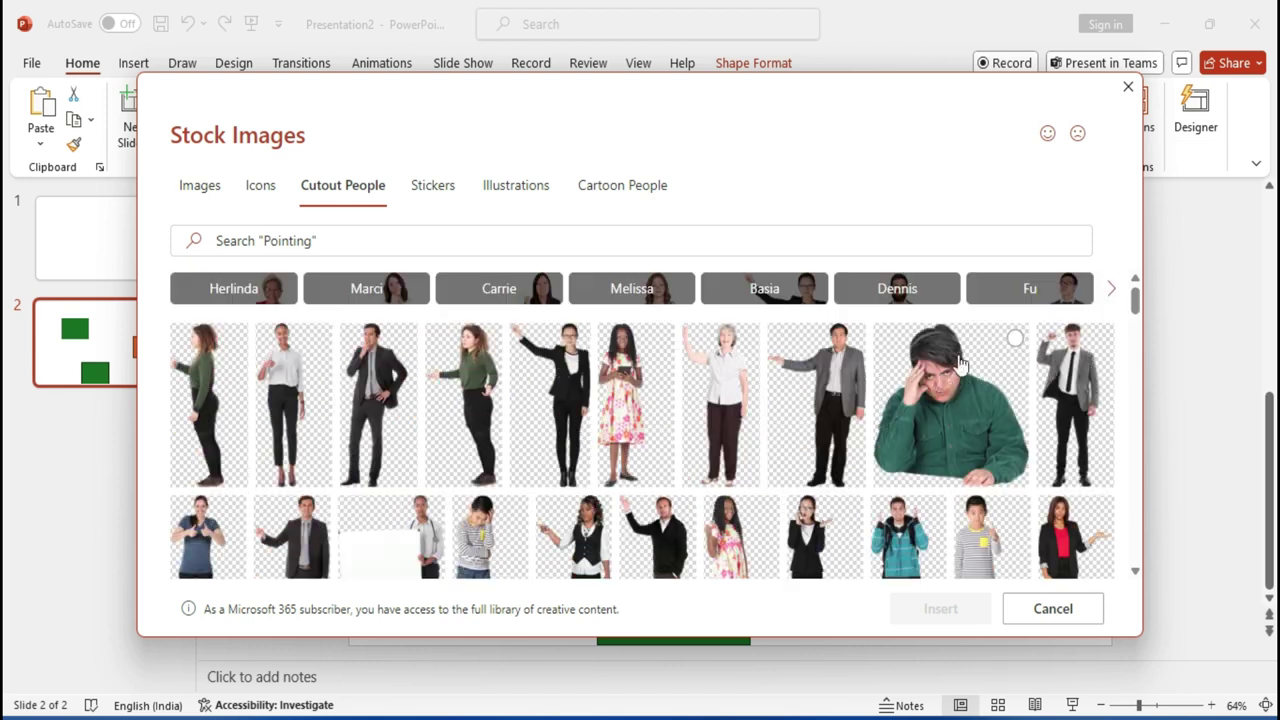
{"action": "left_click", "coordinate": [940, 393]}
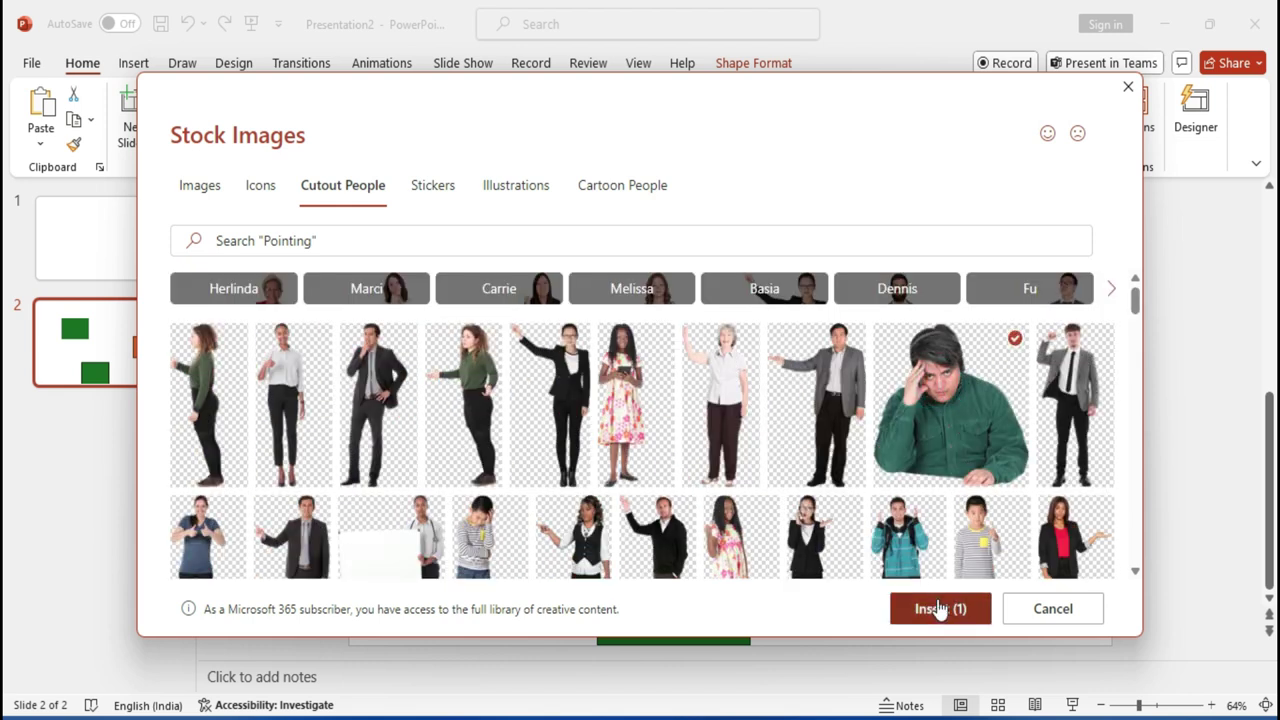
{"action": "left_click", "coordinate": [937, 607]}
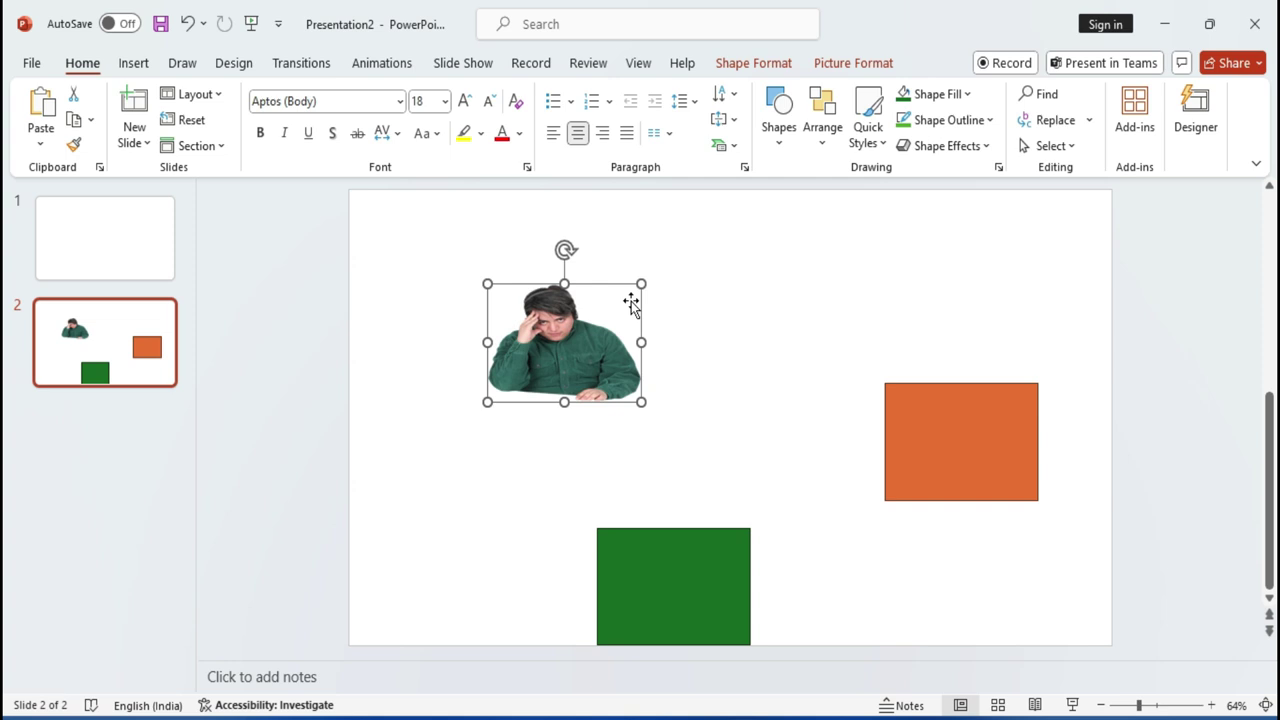
{"action": "key", "text": "ctrl+z"}
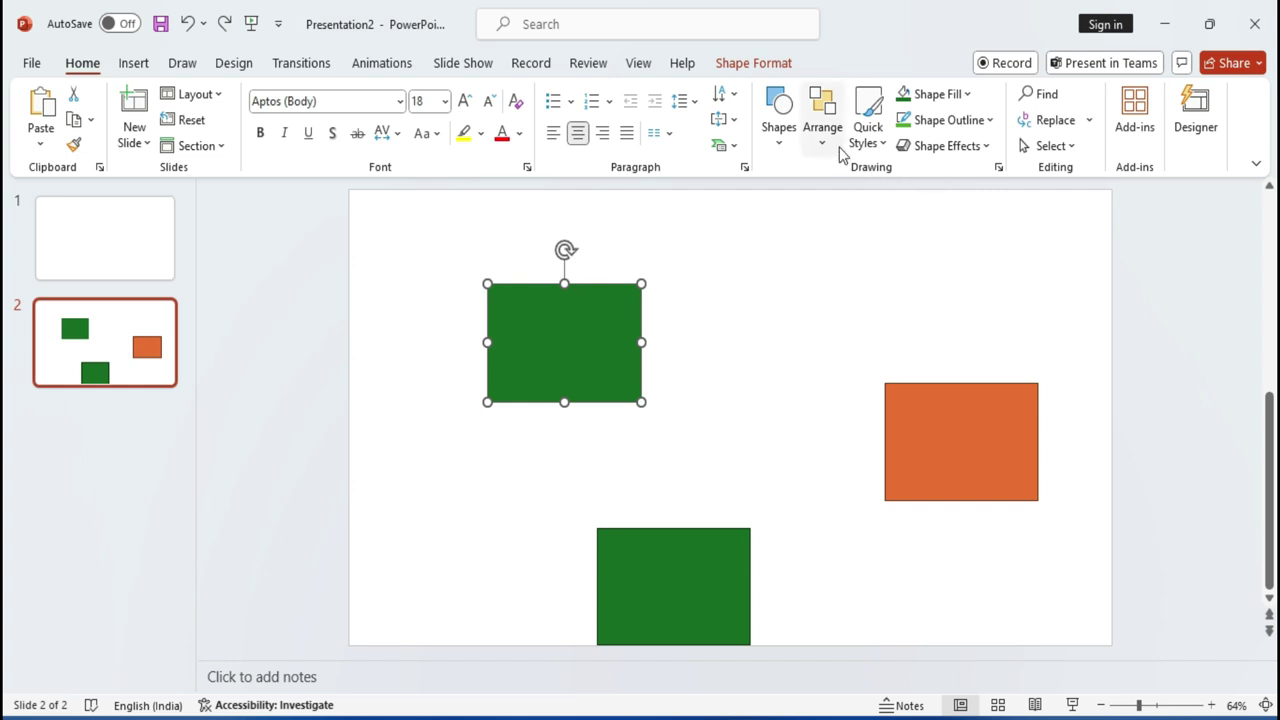
Through More Gradients, apply a light blue 90° linear gradient, dragging a stop to darken the middle.
{"action": "left_click", "coordinate": [940, 94]}
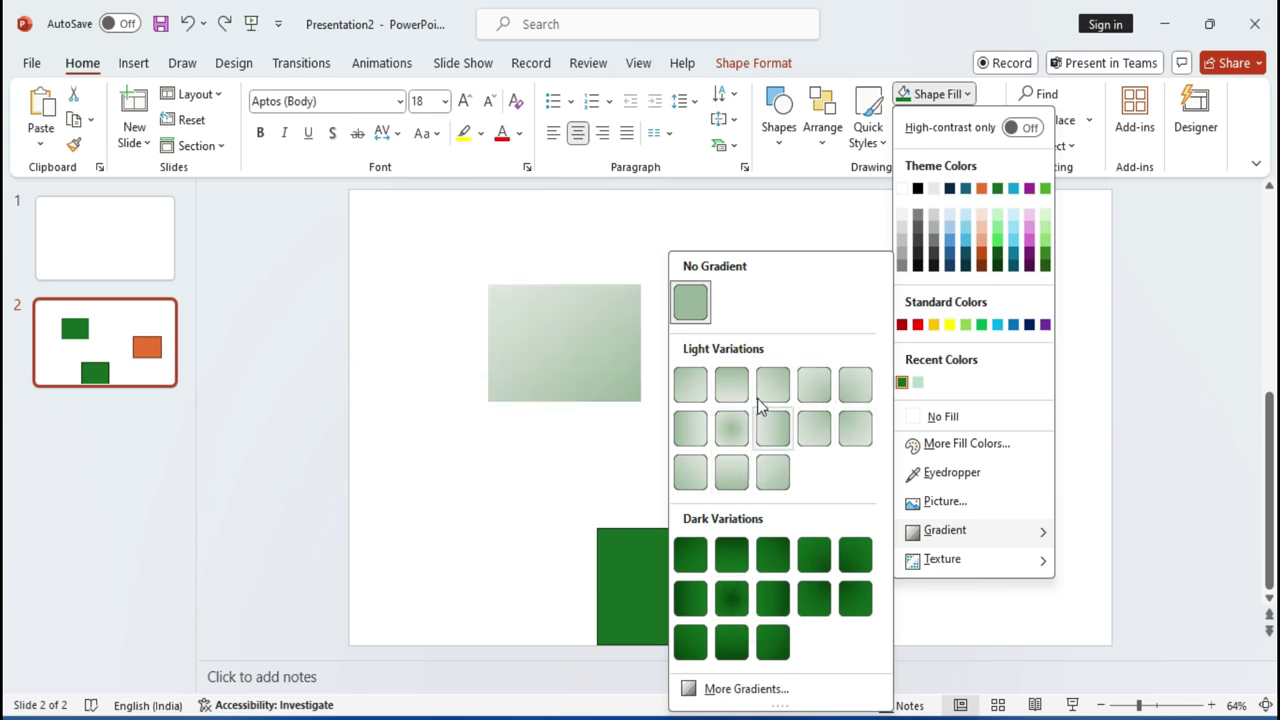
{"action": "left_click", "coordinate": [750, 689]}
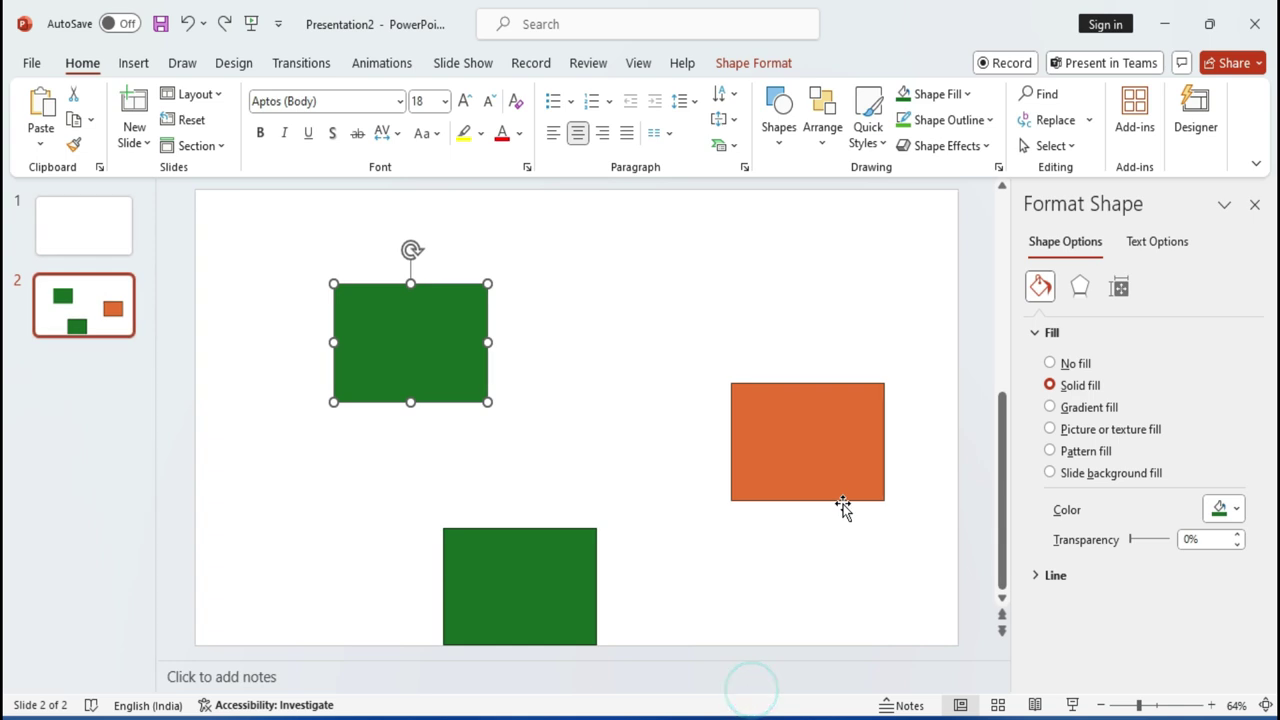
{"action": "left_click", "coordinate": [1230, 510]}
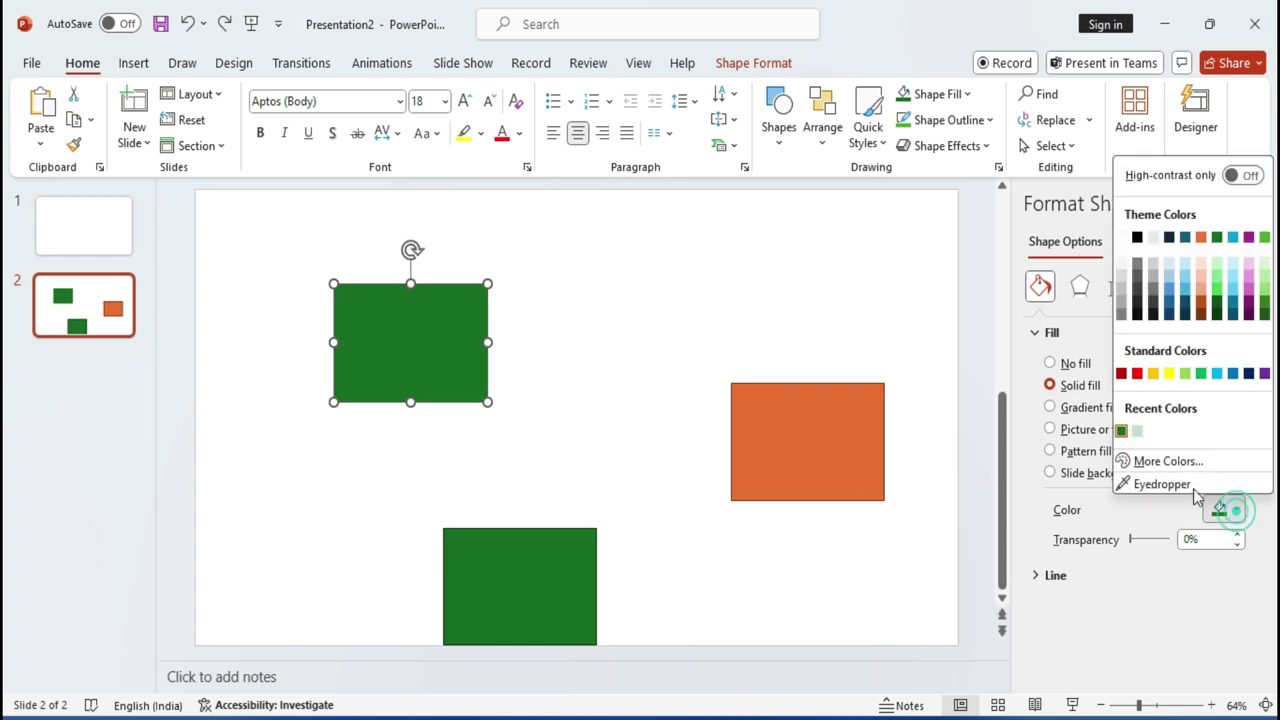
{"action": "left_click", "coordinate": [1163, 372]}
{"action": "left_click", "coordinate": [1049, 407]}
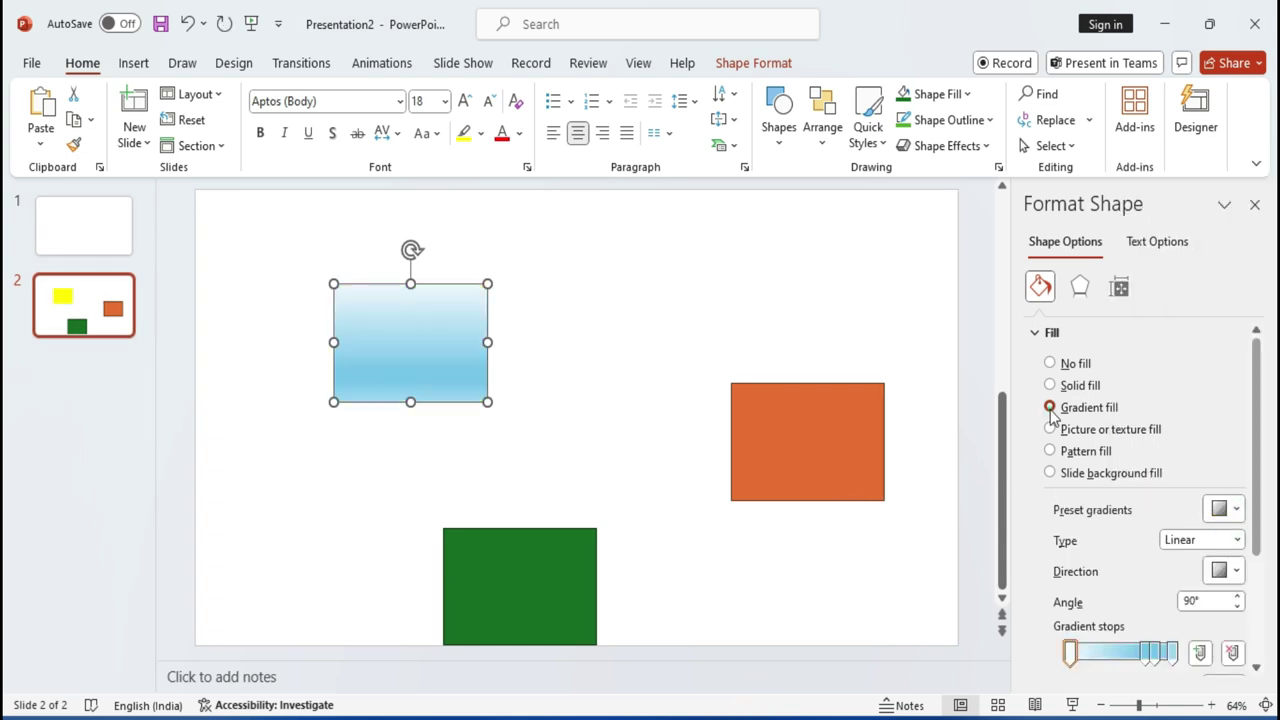
{"action": "left_click_drag", "start_coordinate": [1145, 652], "coordinate": [1113, 655]}
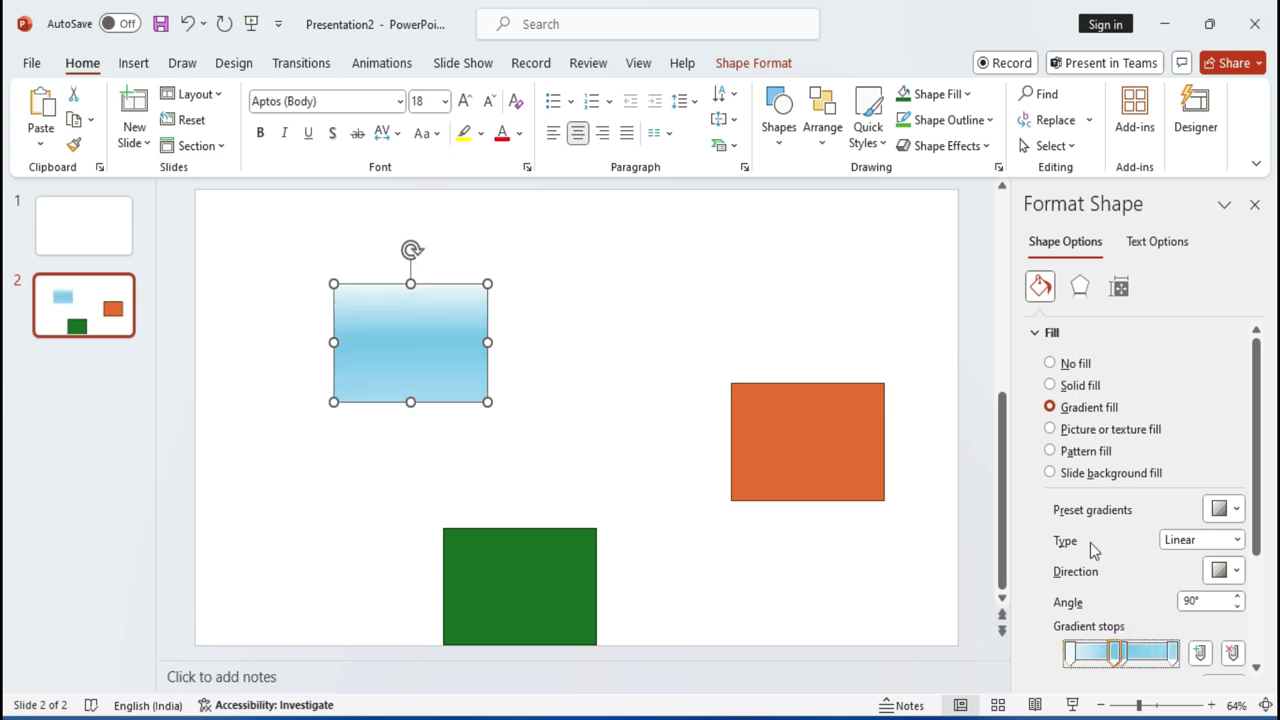
{"action": "left_click", "coordinate": [1254, 205]}
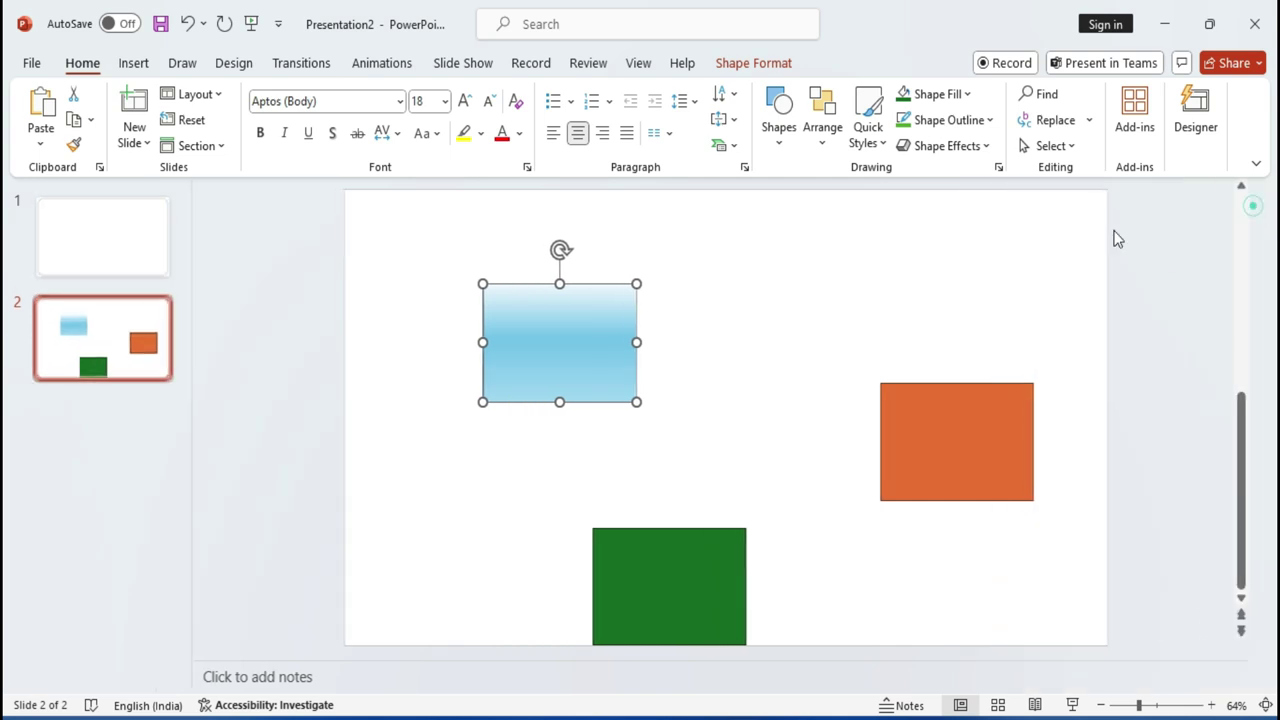
Via More Textures, briefly try a papyrus texture, then set a solid dark teal-blue fill.
{"action": "left_click", "coordinate": [926, 100]}
{"action": "mouse_move", "coordinate": [942, 560]}
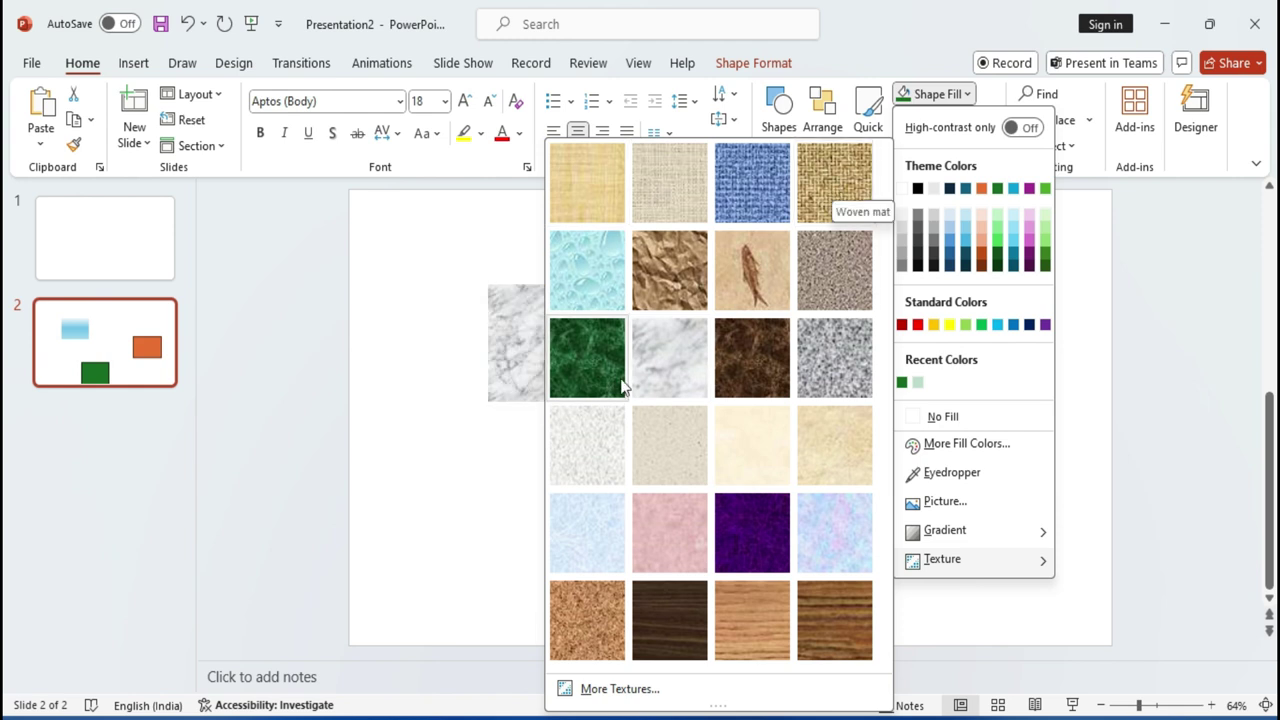
{"action": "left_click", "coordinate": [620, 689]}
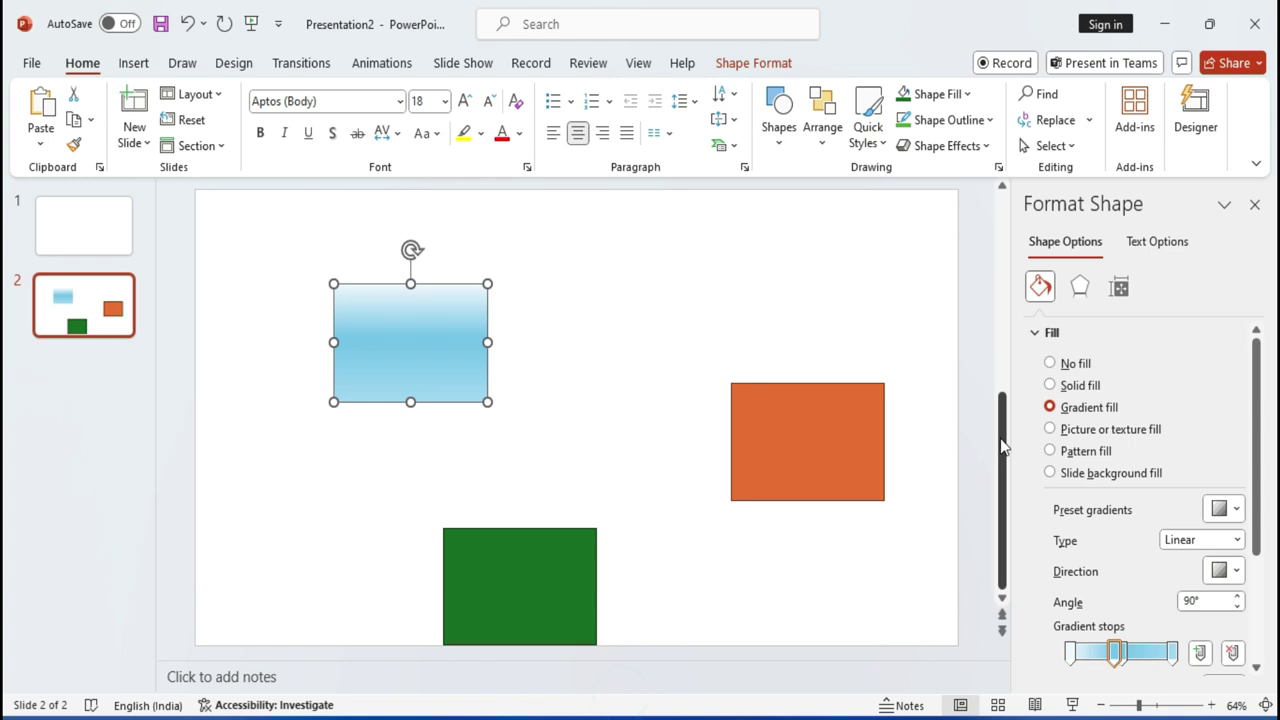
{"action": "left_click", "coordinate": [1052, 429]}
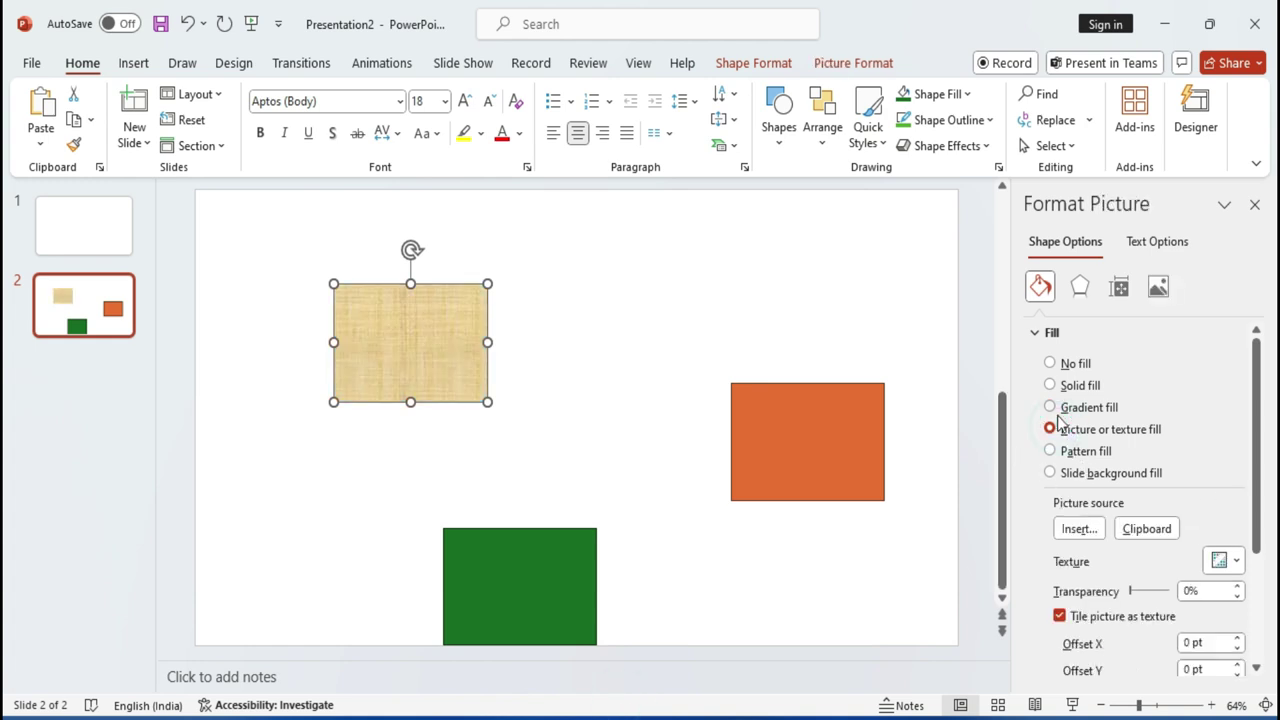
{"action": "left_click", "coordinate": [1051, 385]}
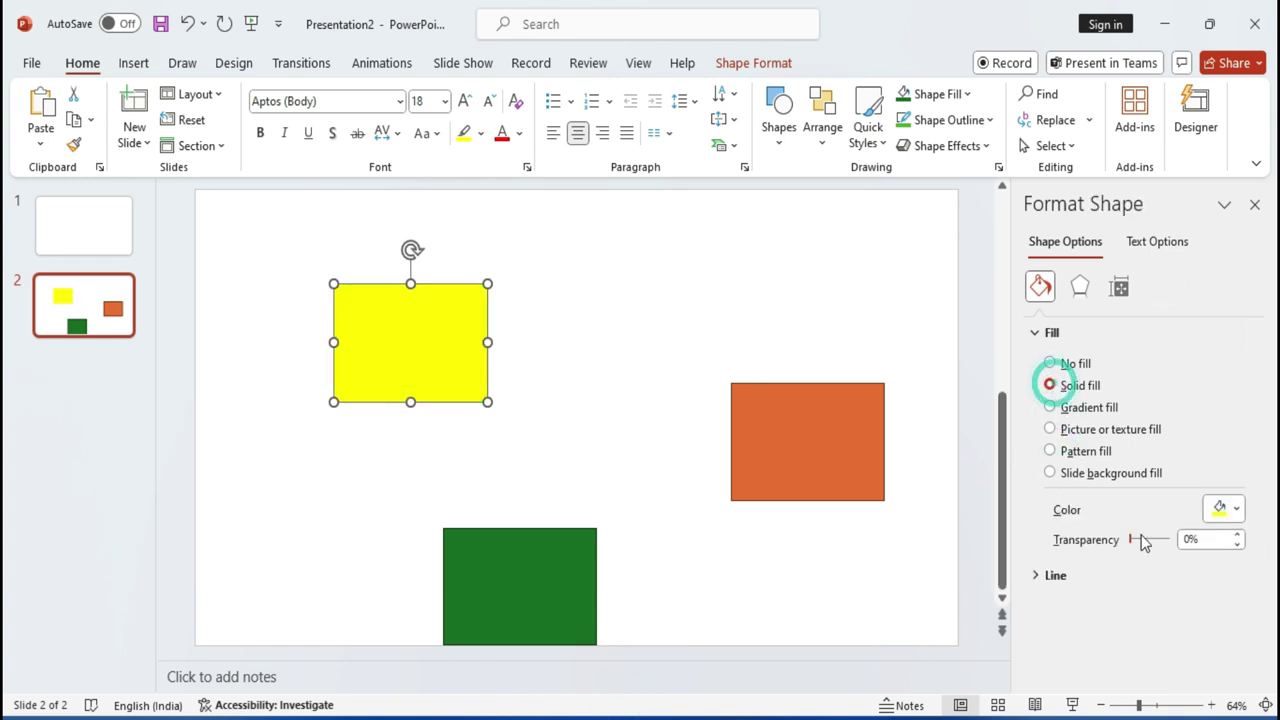
{"action": "left_click", "coordinate": [1217, 510]}
{"action": "left_click", "coordinate": [1185, 303]}
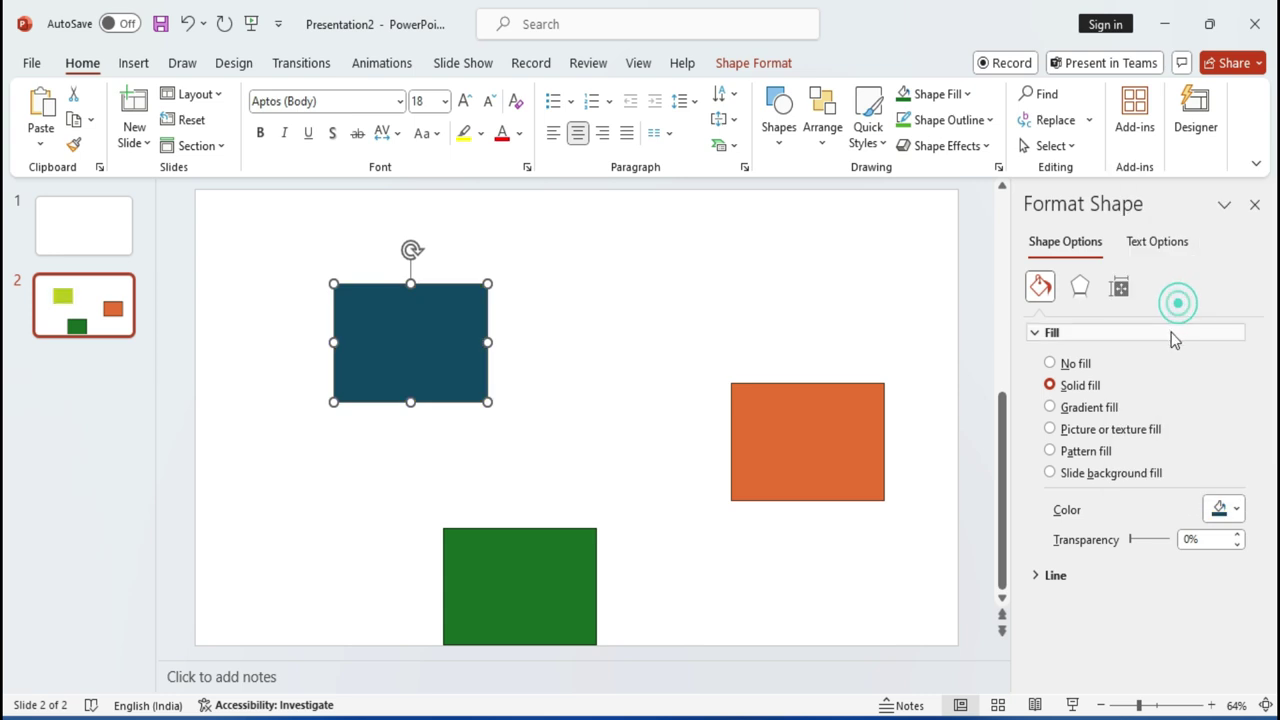
{"action": "left_click", "coordinate": [1254, 204]}
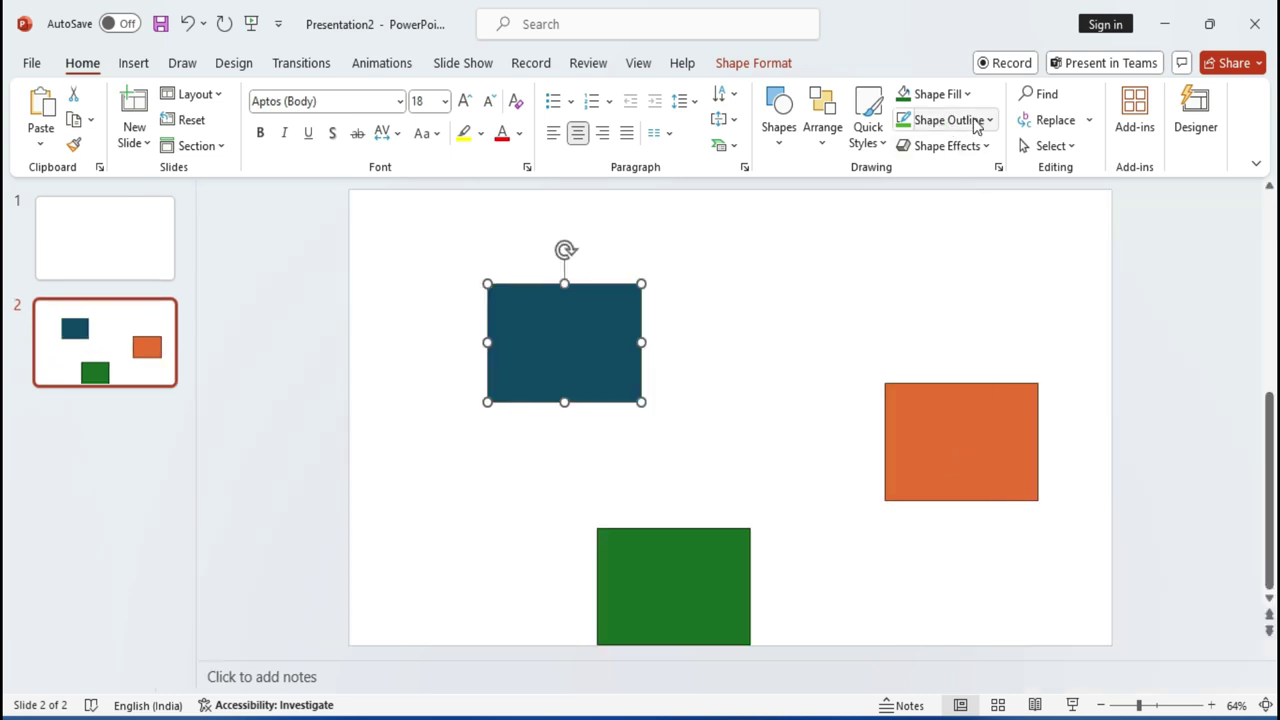
{"action": "left_click", "coordinate": [948, 466]}
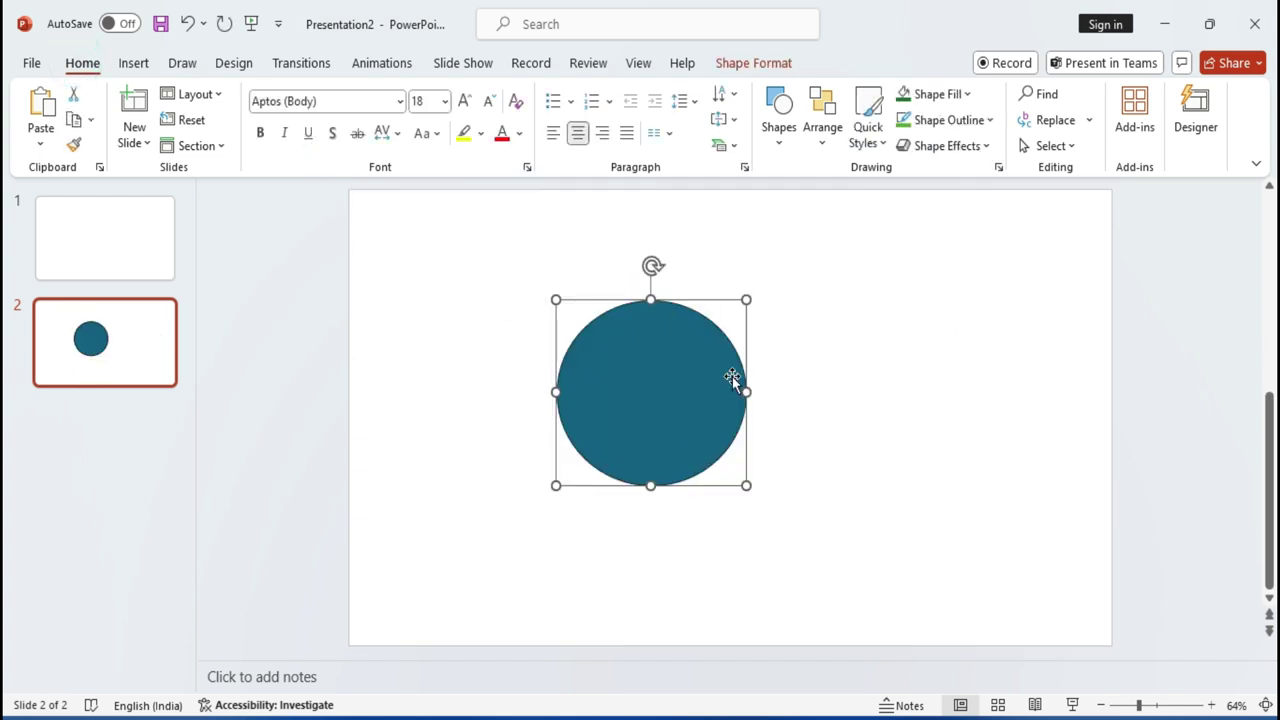
Make the circle's outline red, then change it to pale yellow from More Outline Colors.
{"action": "left_click", "coordinate": [988, 127]}
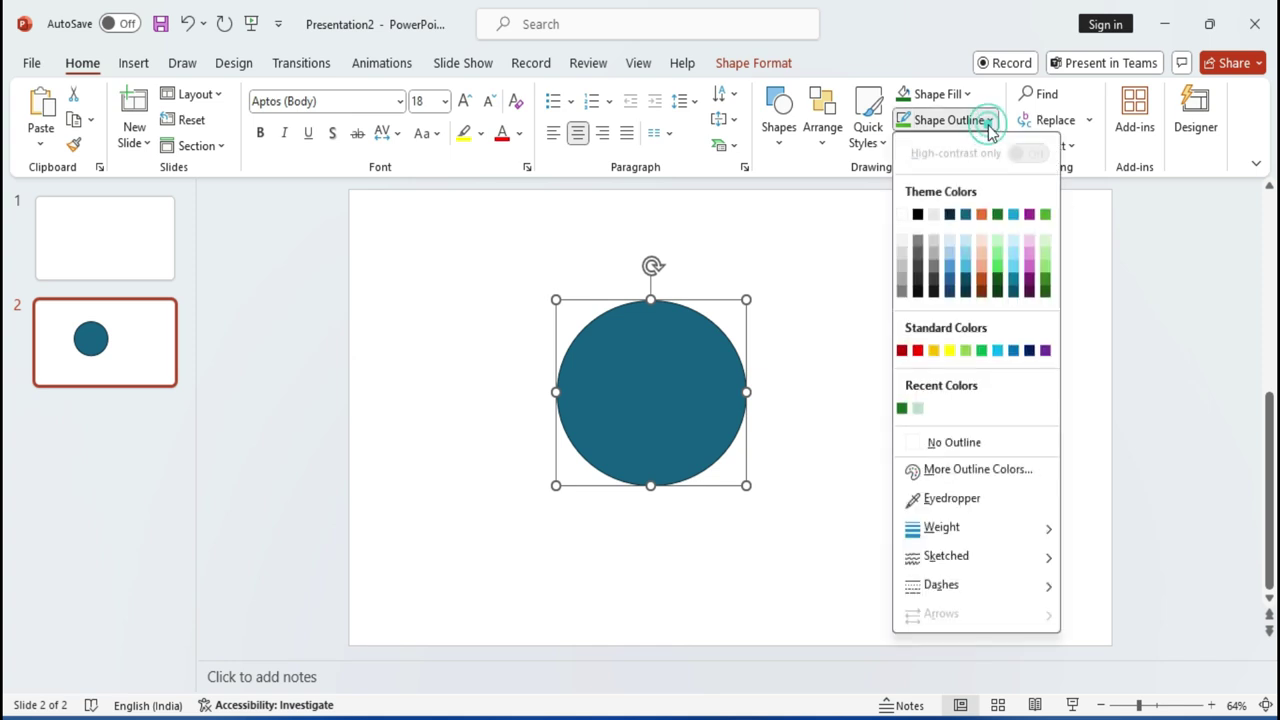
{"action": "left_click", "coordinate": [918, 352]}
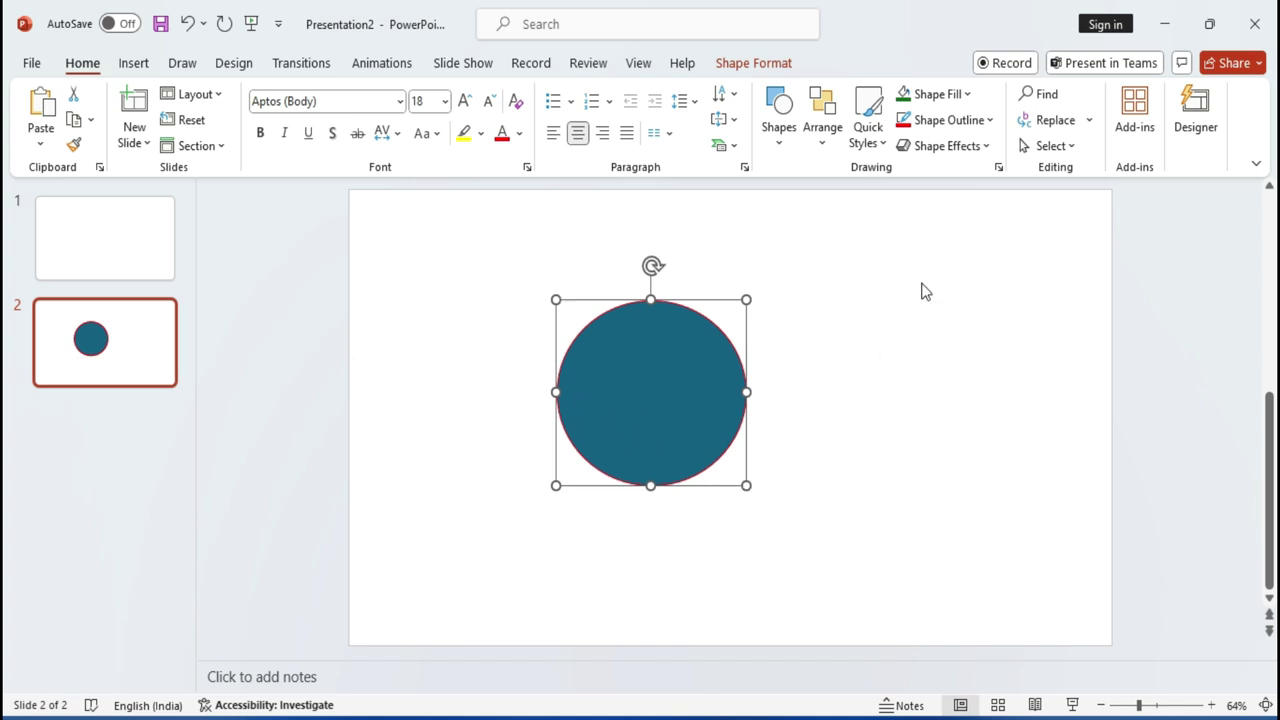
{"action": "left_click", "coordinate": [950, 120]}
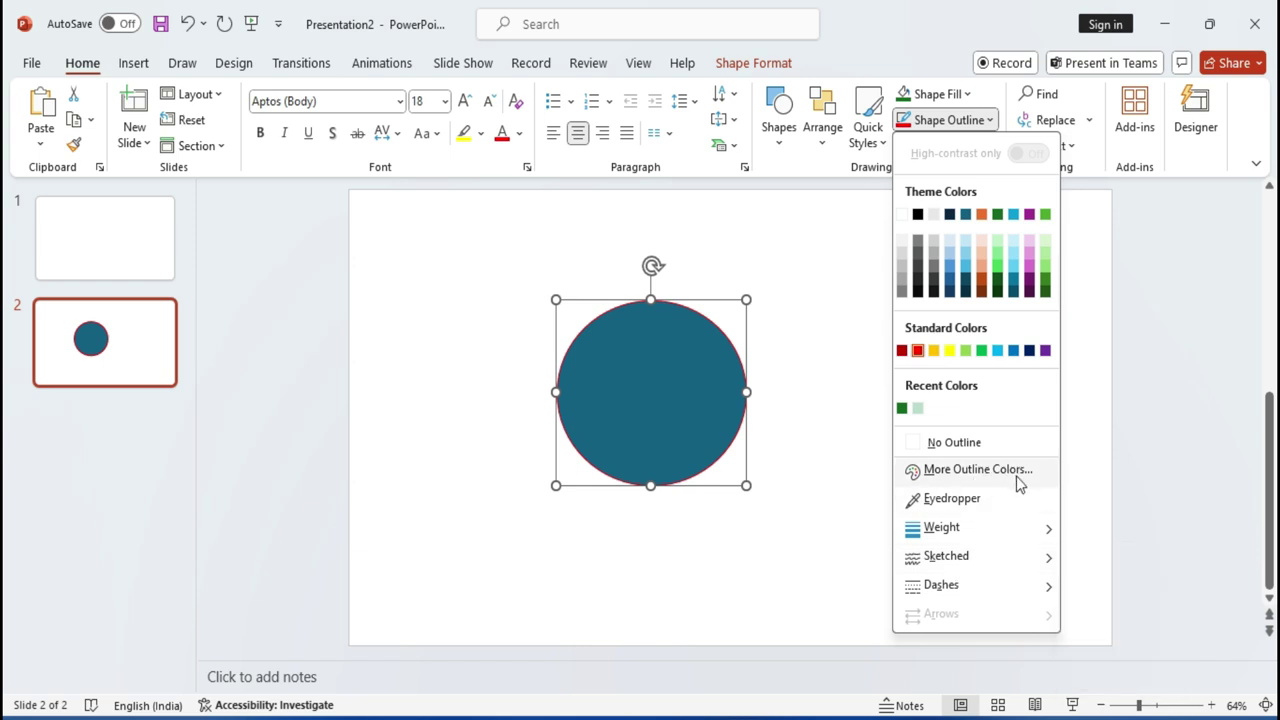
{"action": "left_click", "coordinate": [1016, 478]}
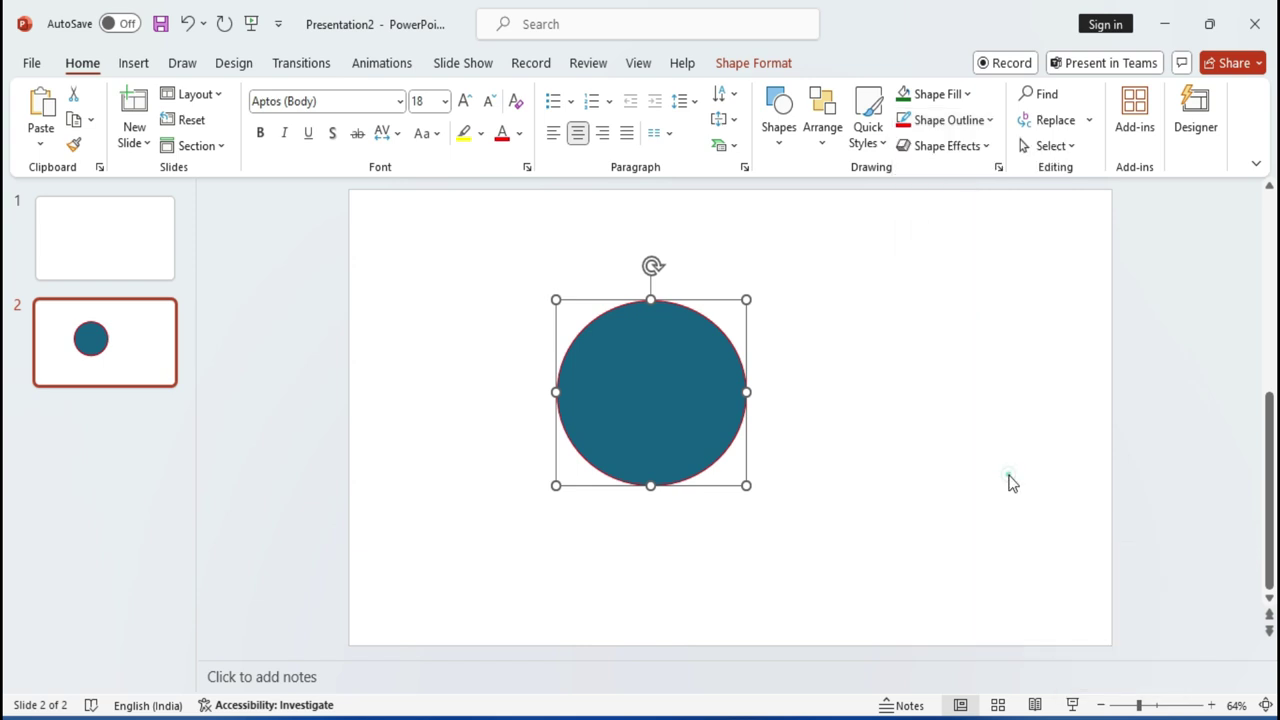
{"action": "left_click", "coordinate": [762, 304]}
{"action": "left_click", "coordinate": [745, 320]}
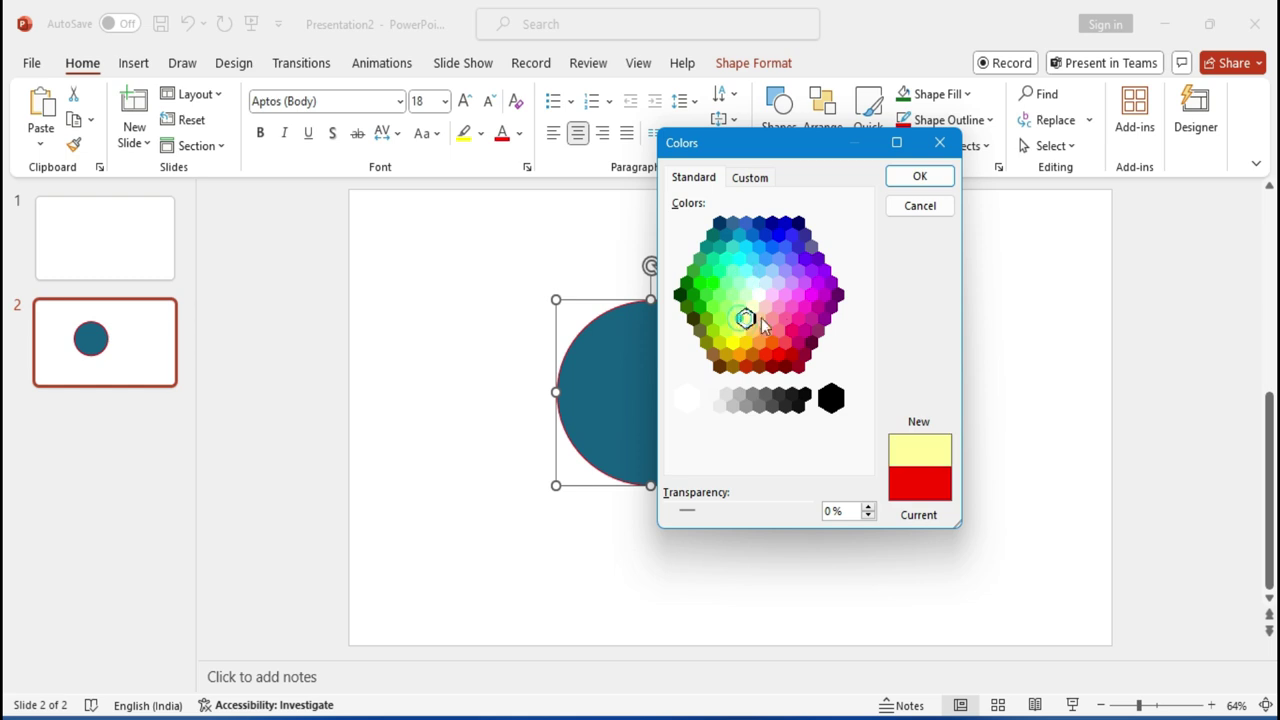
{"action": "left_click", "coordinate": [920, 177]}
{"action": "left_click", "coordinate": [951, 121]}
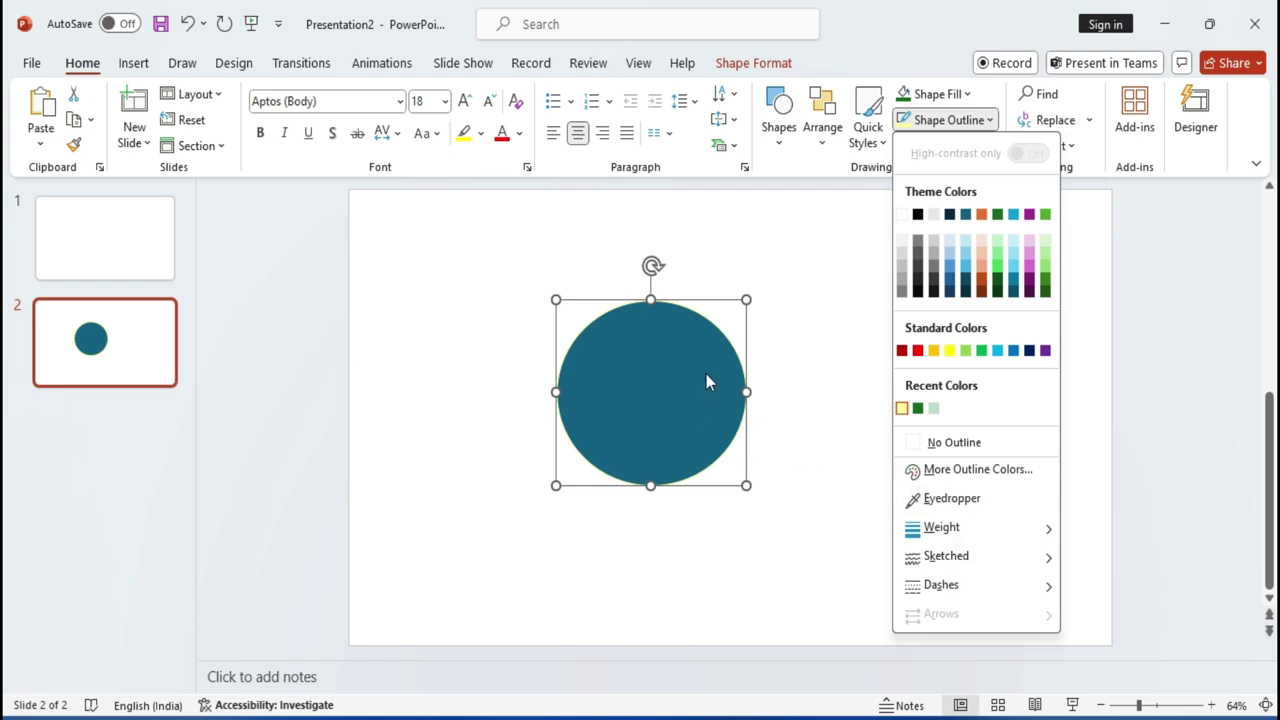
{"action": "mouse_move", "coordinate": [941, 527]}
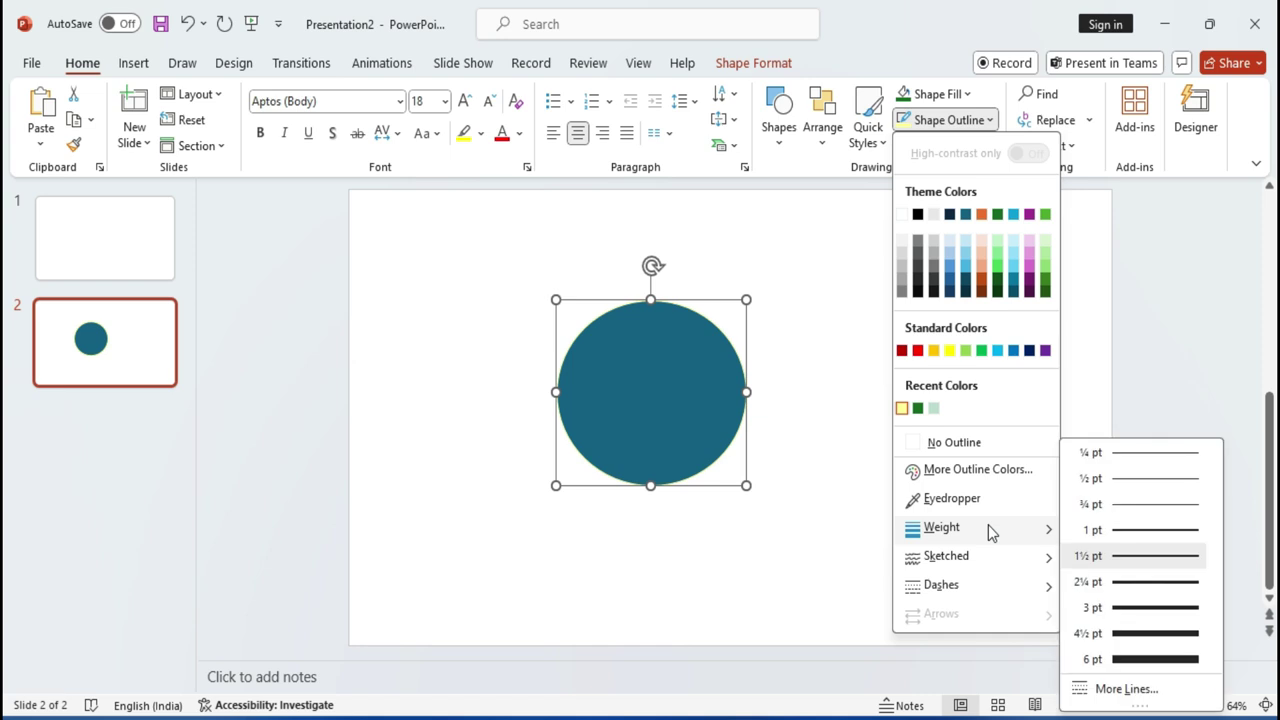
Make the circle's outline 4½ pt thick with a hand-drawn scribble sketch style.
{"action": "left_click", "coordinate": [1159, 641]}
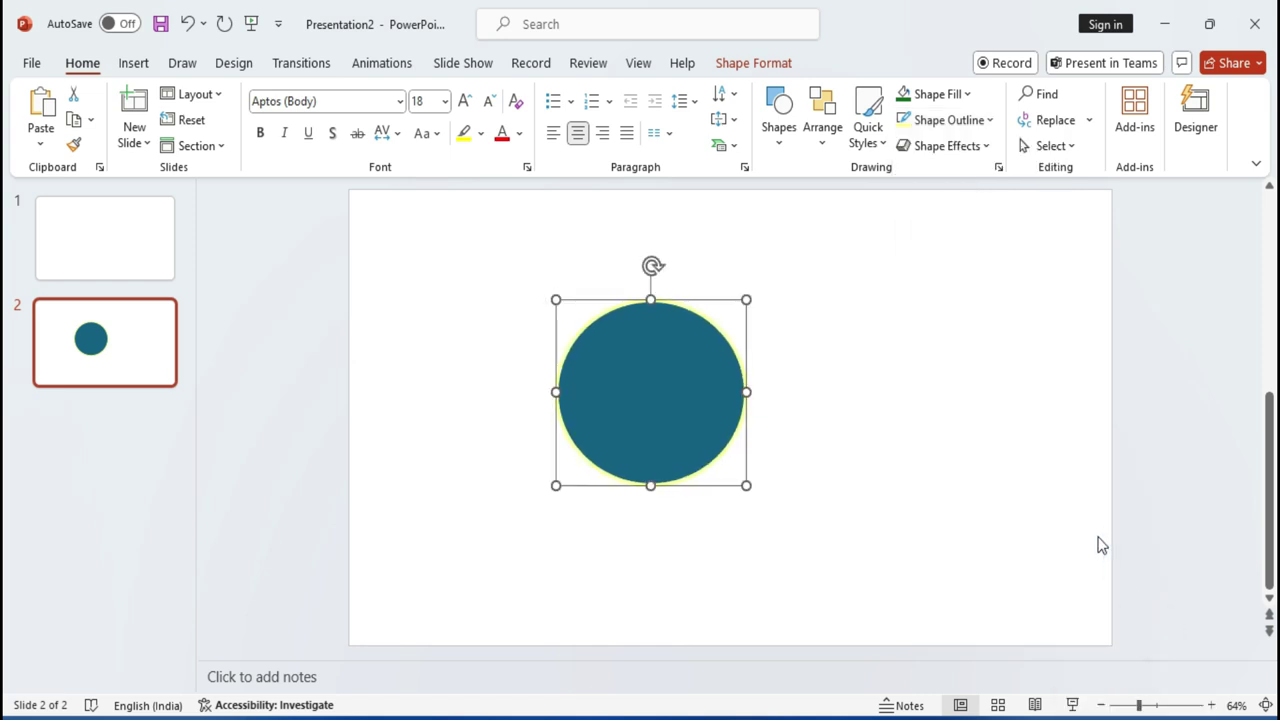
{"action": "left_click", "coordinate": [948, 120]}
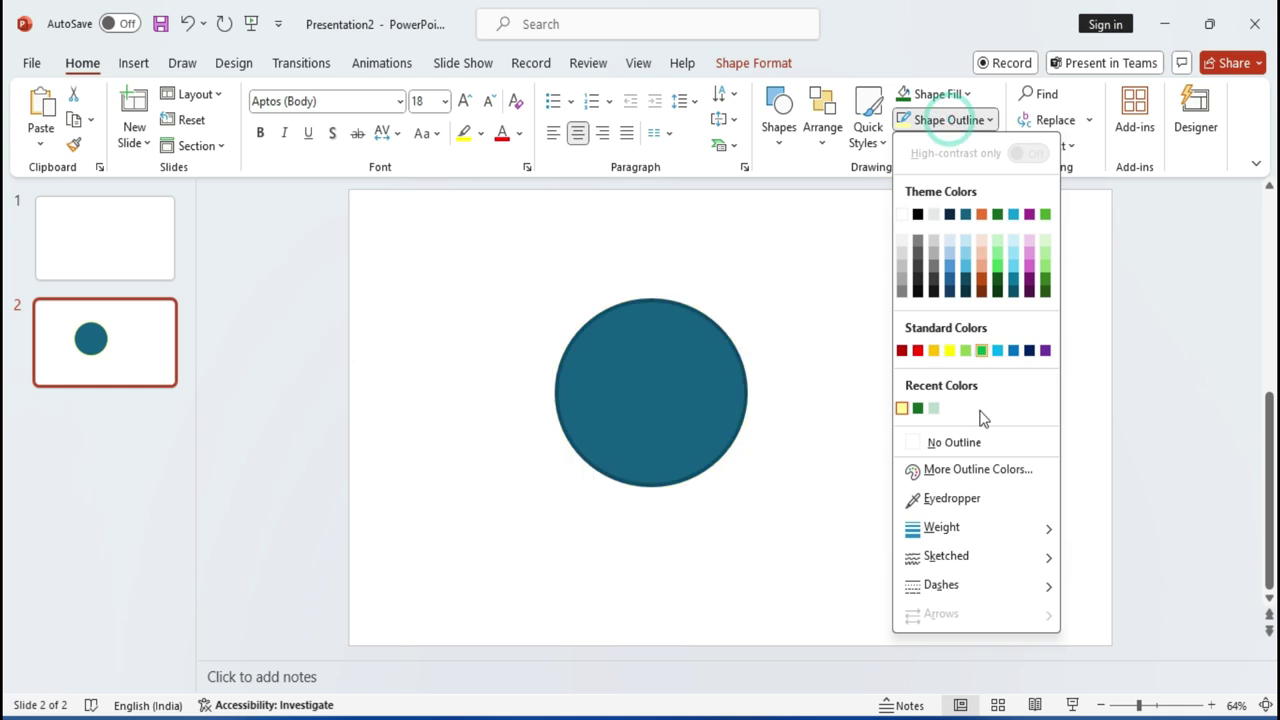
{"action": "mouse_move", "coordinate": [946, 556]}
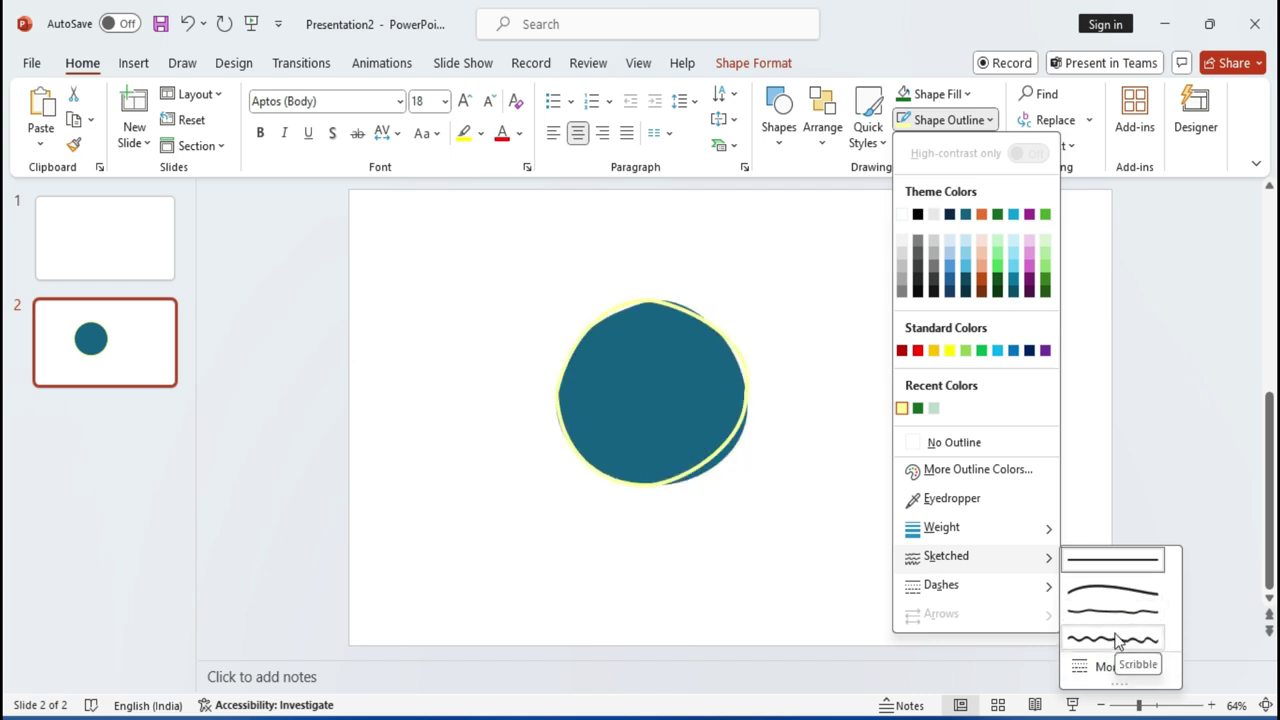
{"action": "left_click", "coordinate": [1115, 639]}
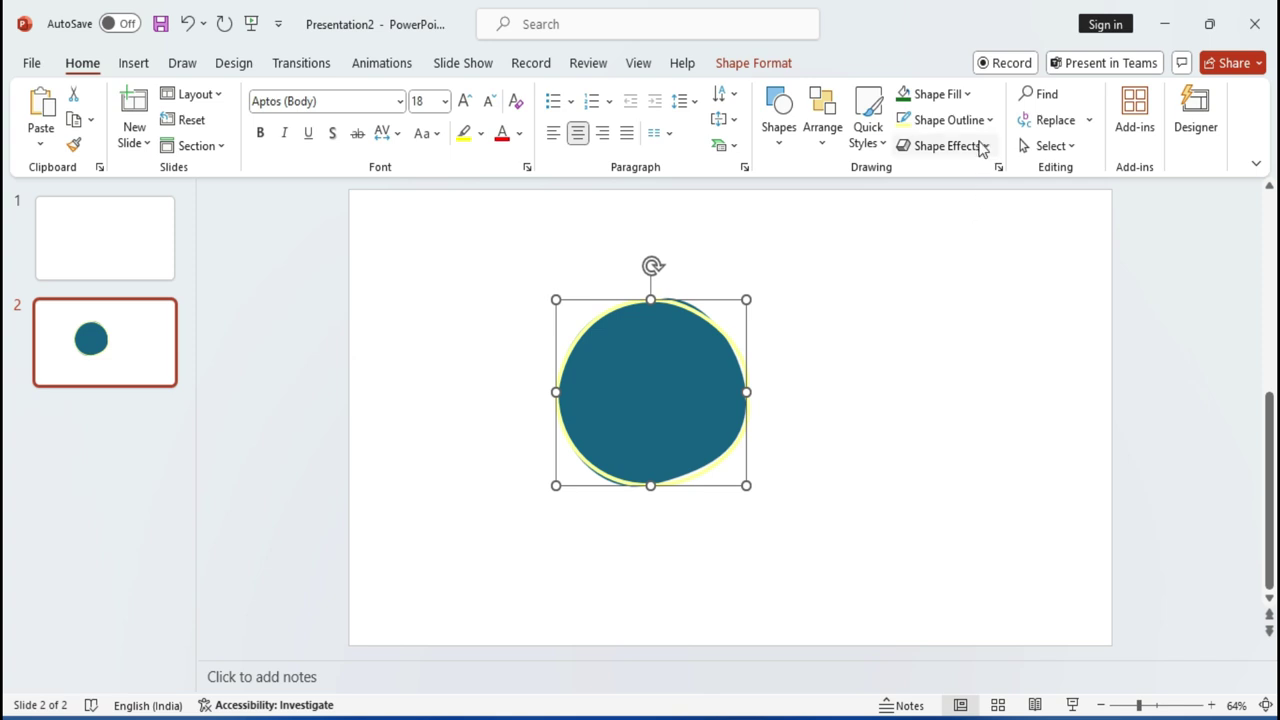
Color the outline red and try a dash-dot pattern on it.
{"action": "left_click", "coordinate": [982, 120]}
{"action": "left_click", "coordinate": [917, 352]}
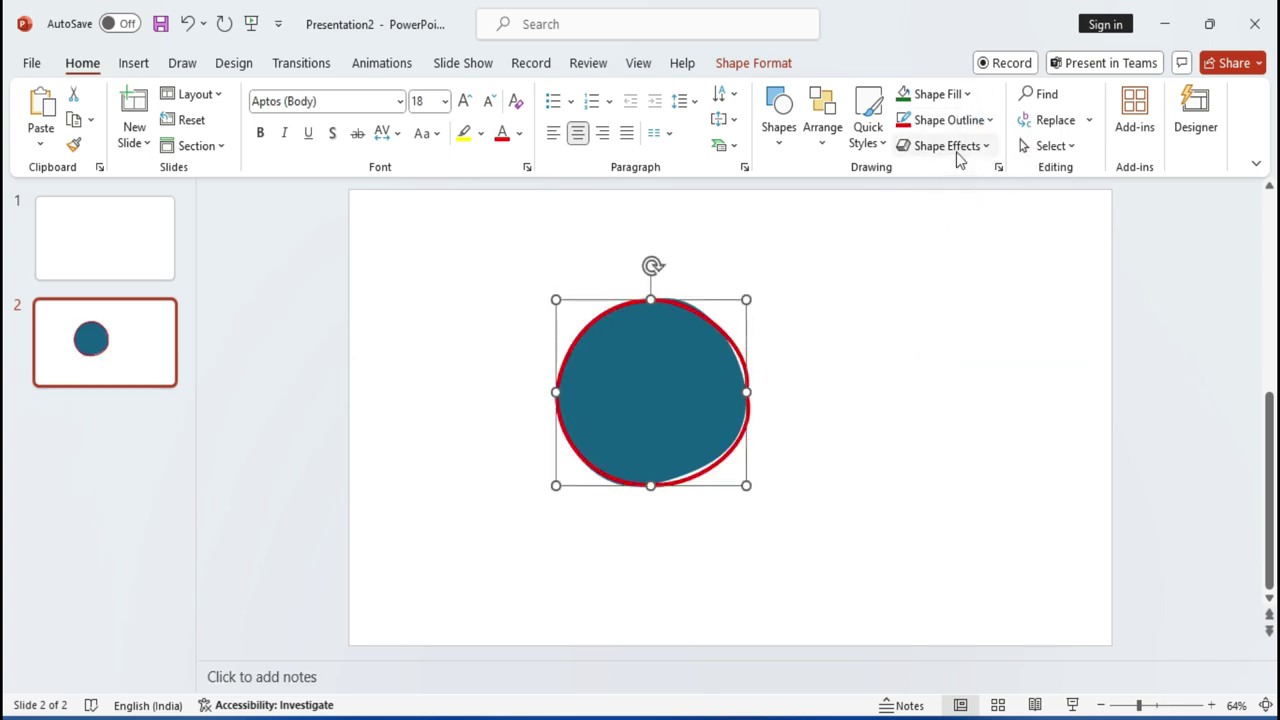
{"action": "left_click", "coordinate": [966, 121]}
{"action": "mouse_move", "coordinate": [941, 585]}
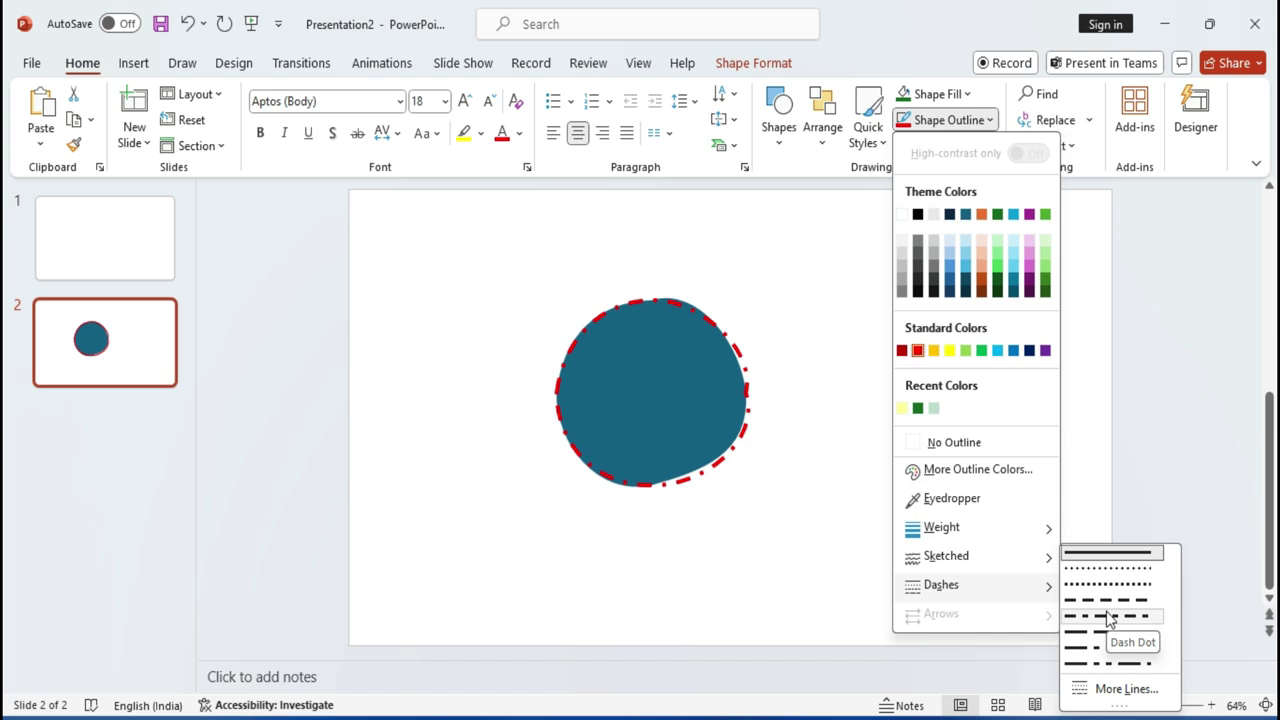
{"action": "left_click", "coordinate": [809, 249]}
{"action": "left_click", "coordinate": [977, 127]}
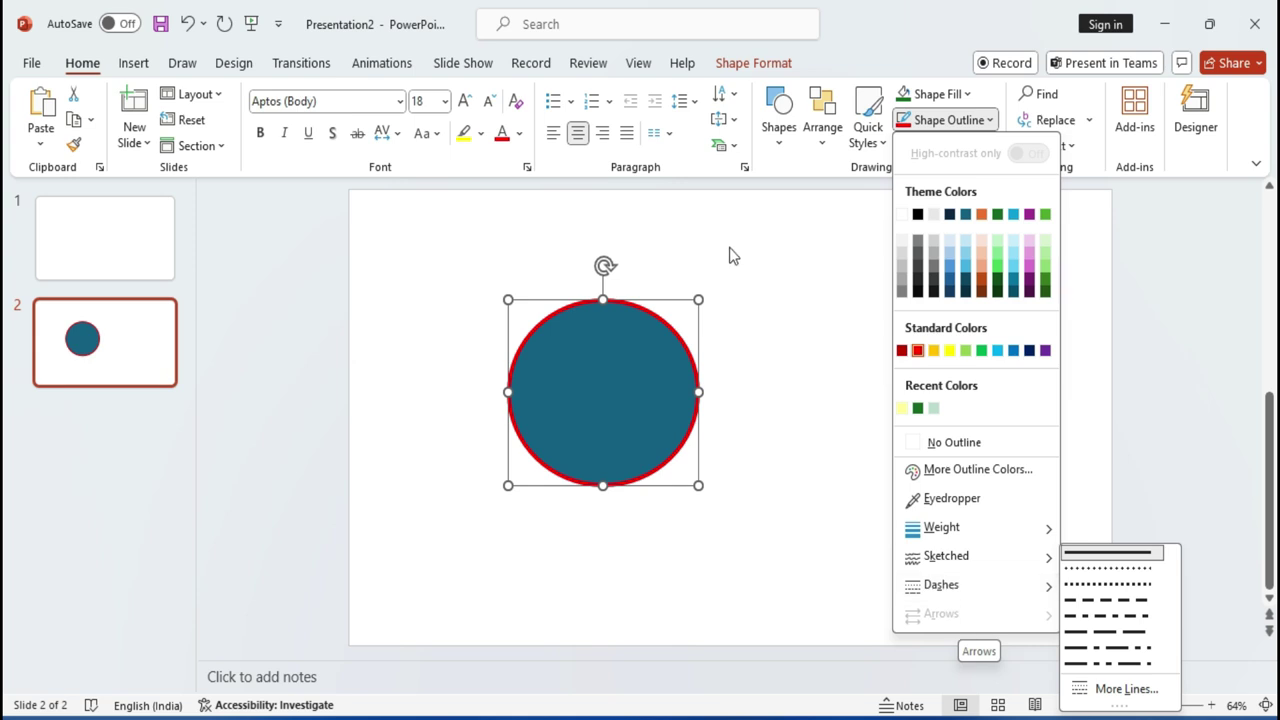
Draw a cloud callout to the right of the circle.
{"action": "left_click", "coordinate": [748, 339]}
{"action": "left_click", "coordinate": [778, 145]}
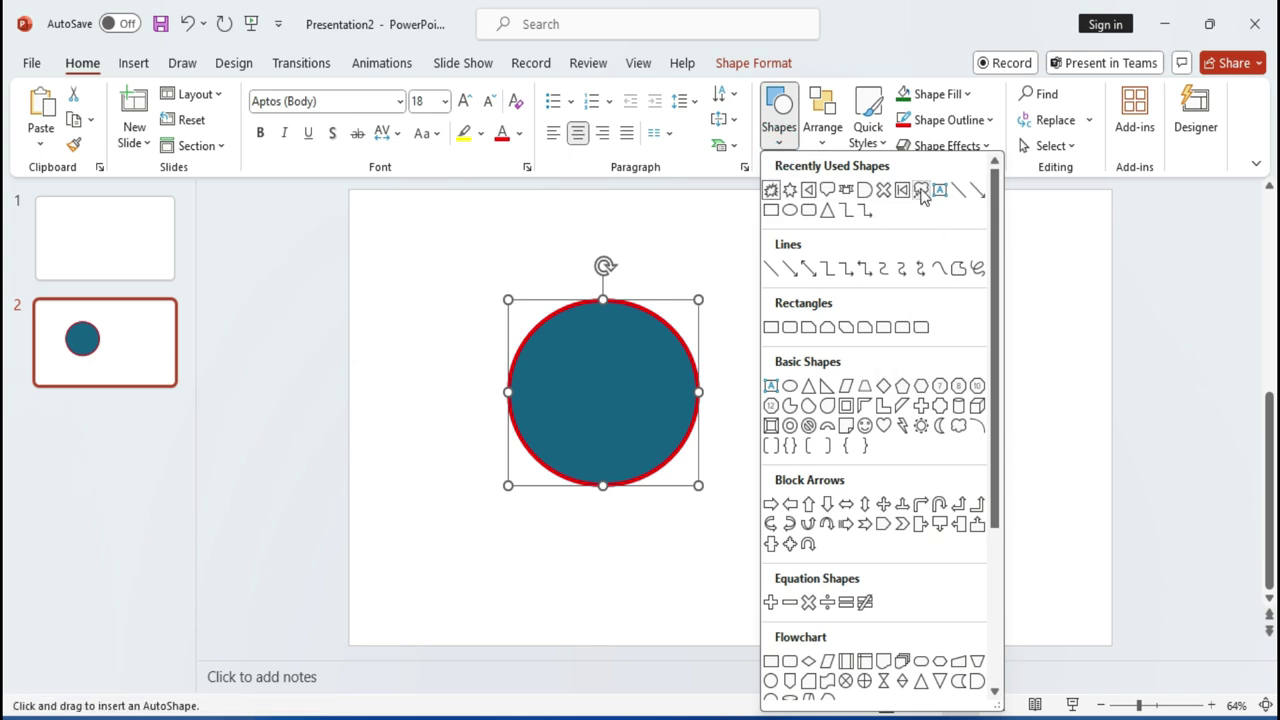
{"action": "left_click", "coordinate": [922, 193]}
{"action": "left_click_drag", "start_coordinate": [810, 296], "coordinate": [1012, 463]}
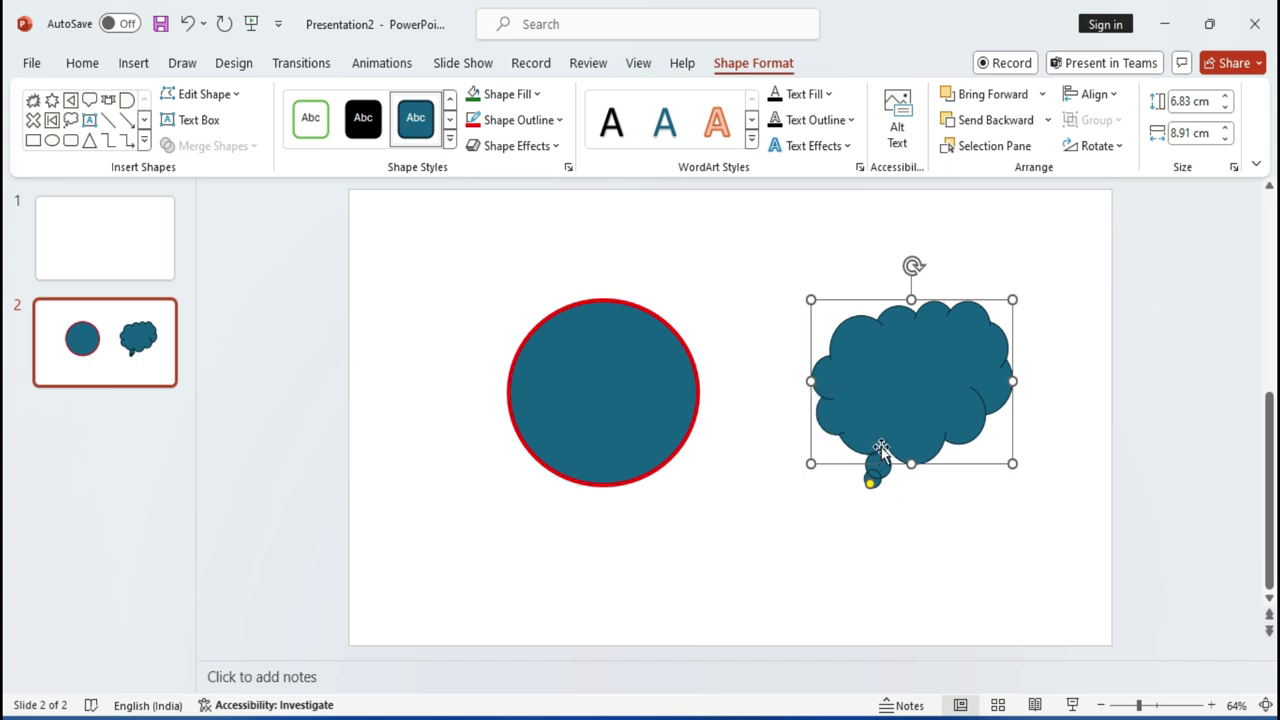
Add arrowheads to the cloud callout's outline.
{"action": "left_click", "coordinate": [86, 62]}
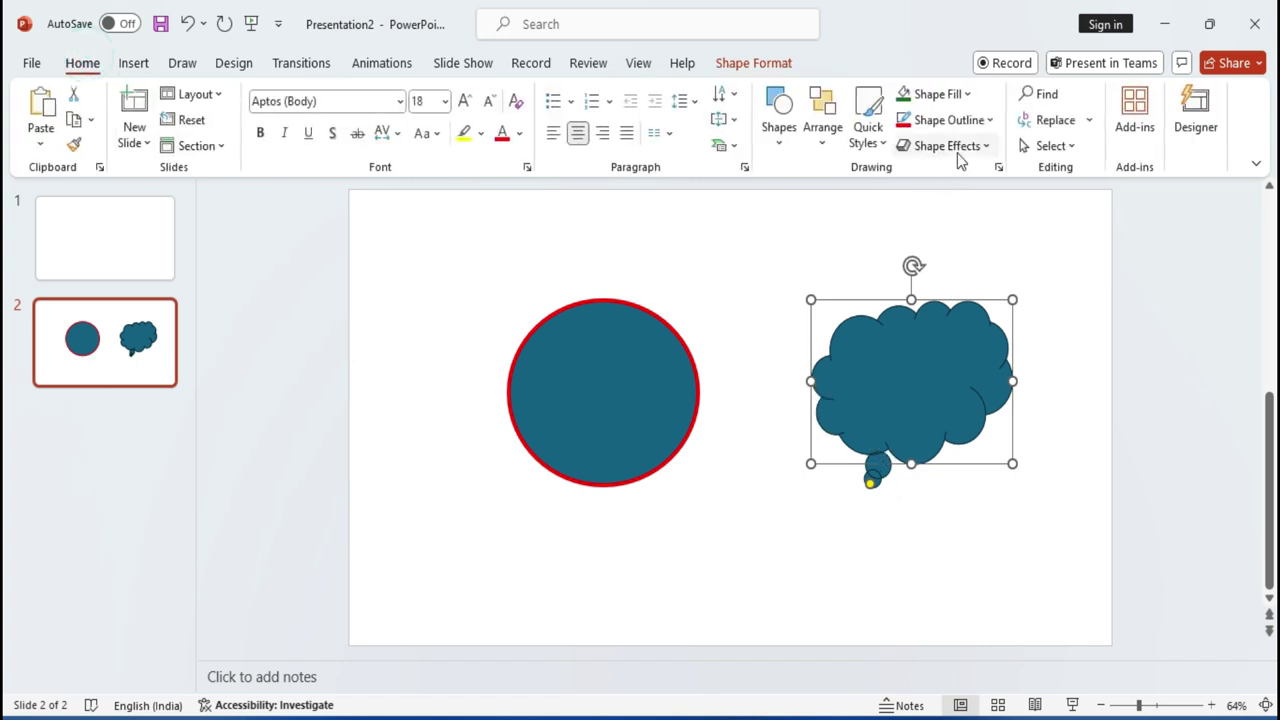
{"action": "left_click", "coordinate": [950, 120]}
{"action": "mouse_move", "coordinate": [975, 614]}
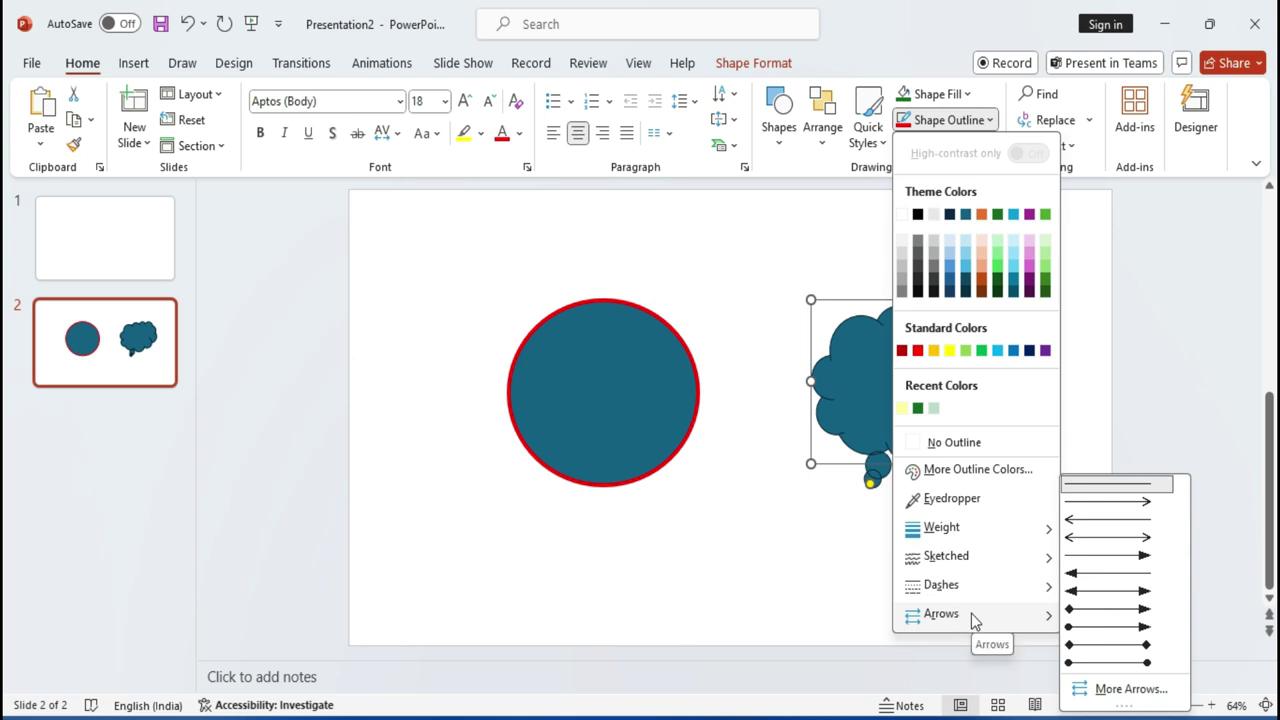
{"action": "left_click", "coordinate": [1115, 590]}
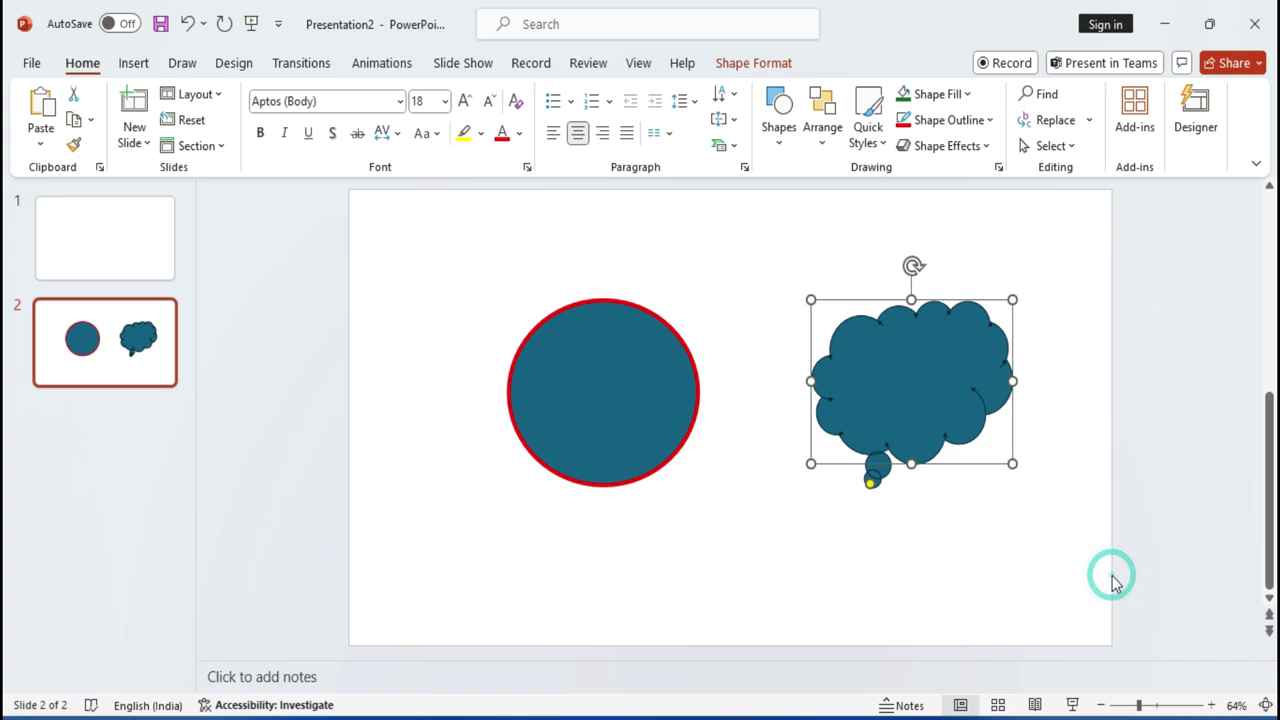
{"action": "left_click", "coordinate": [987, 416]}
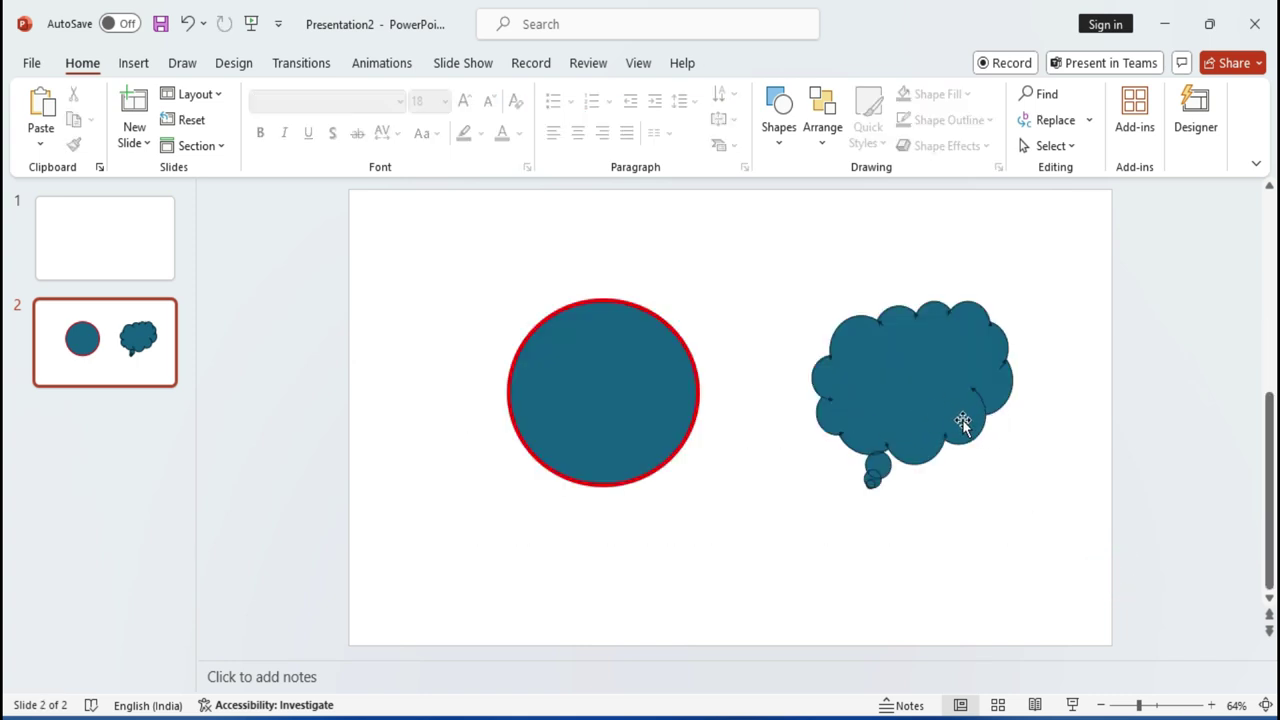
{"action": "left_click", "coordinate": [951, 337]}
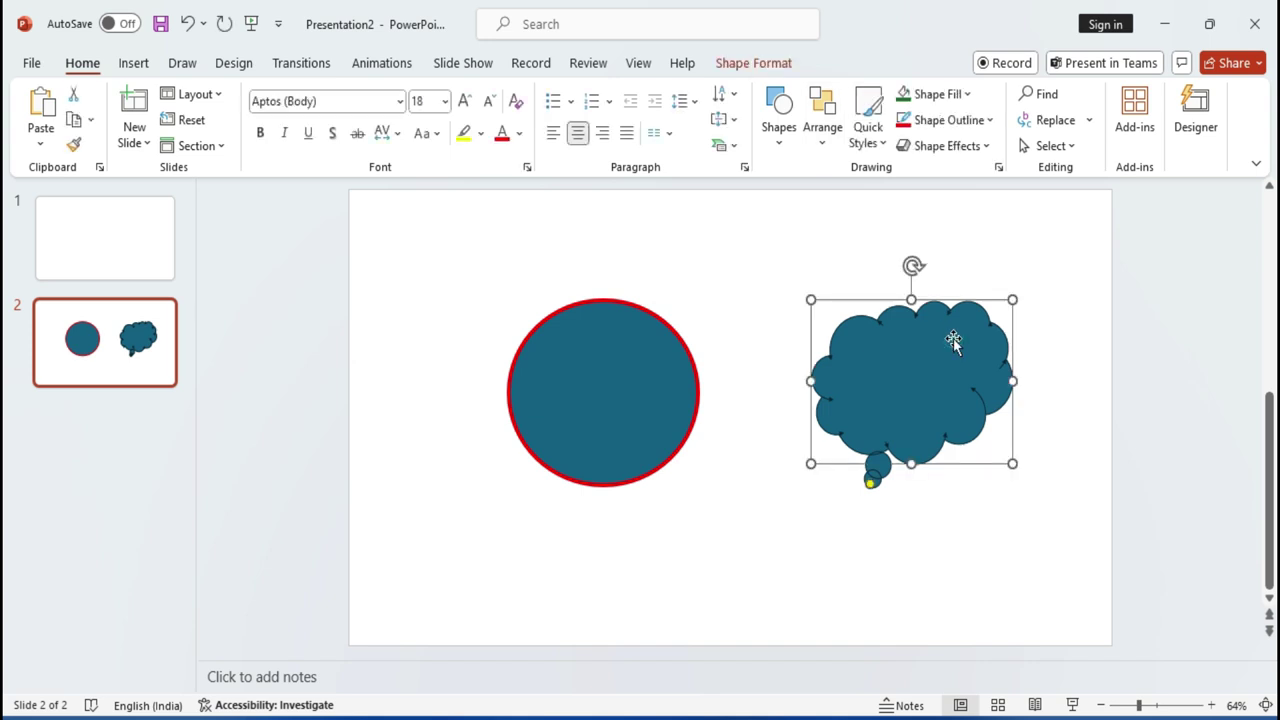
Change the cloud's outline colour and preview the Shape Effects list.
{"action": "left_click", "coordinate": [985, 122]}
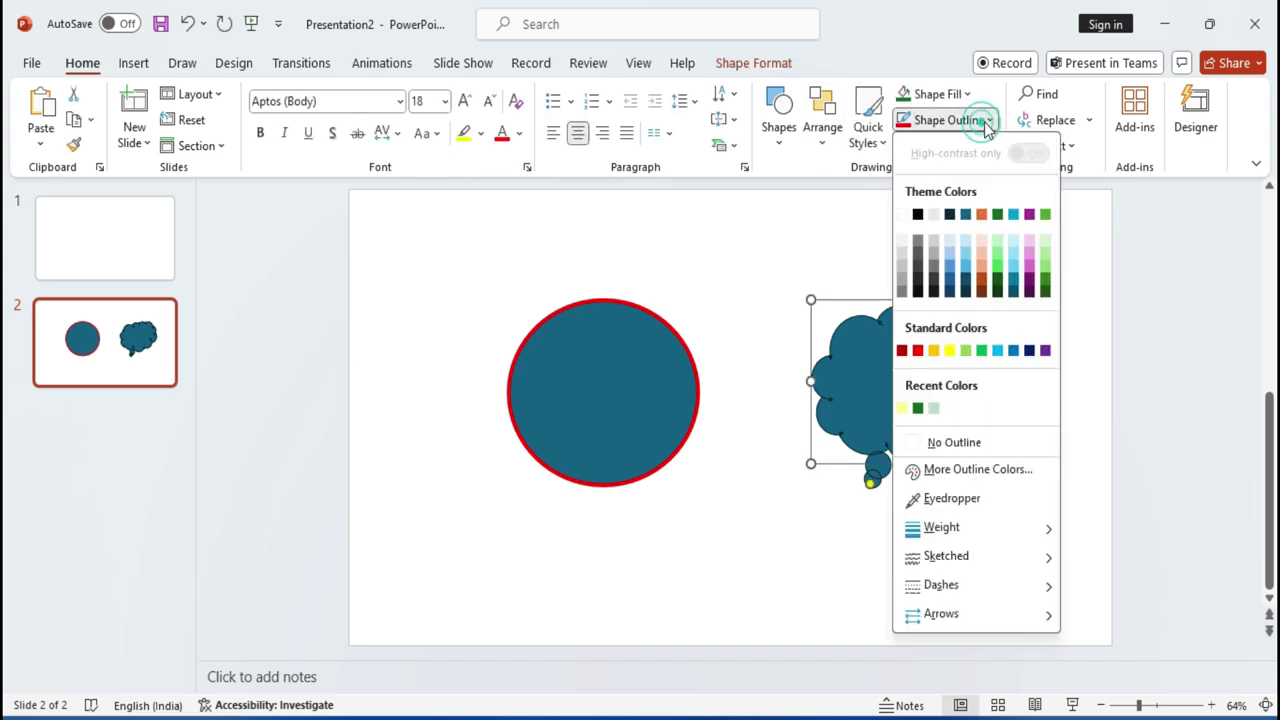
{"action": "left_click", "coordinate": [951, 350]}
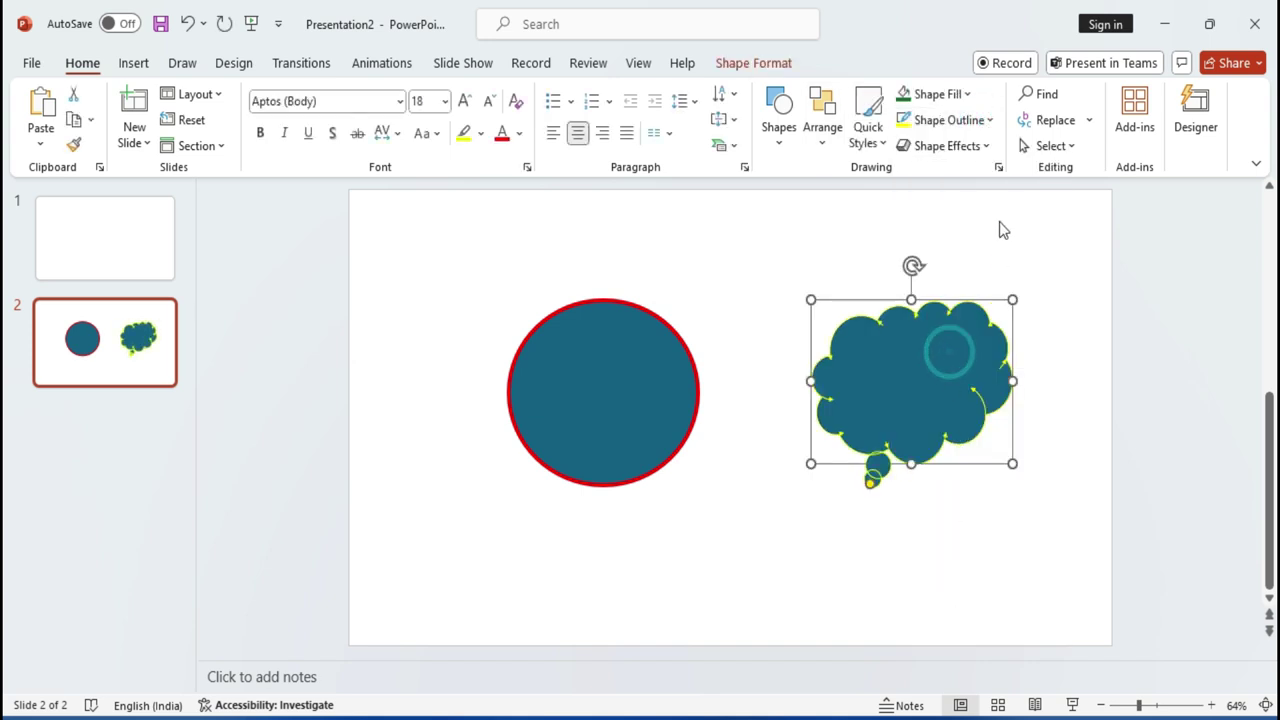
{"action": "left_click", "coordinate": [980, 120]}
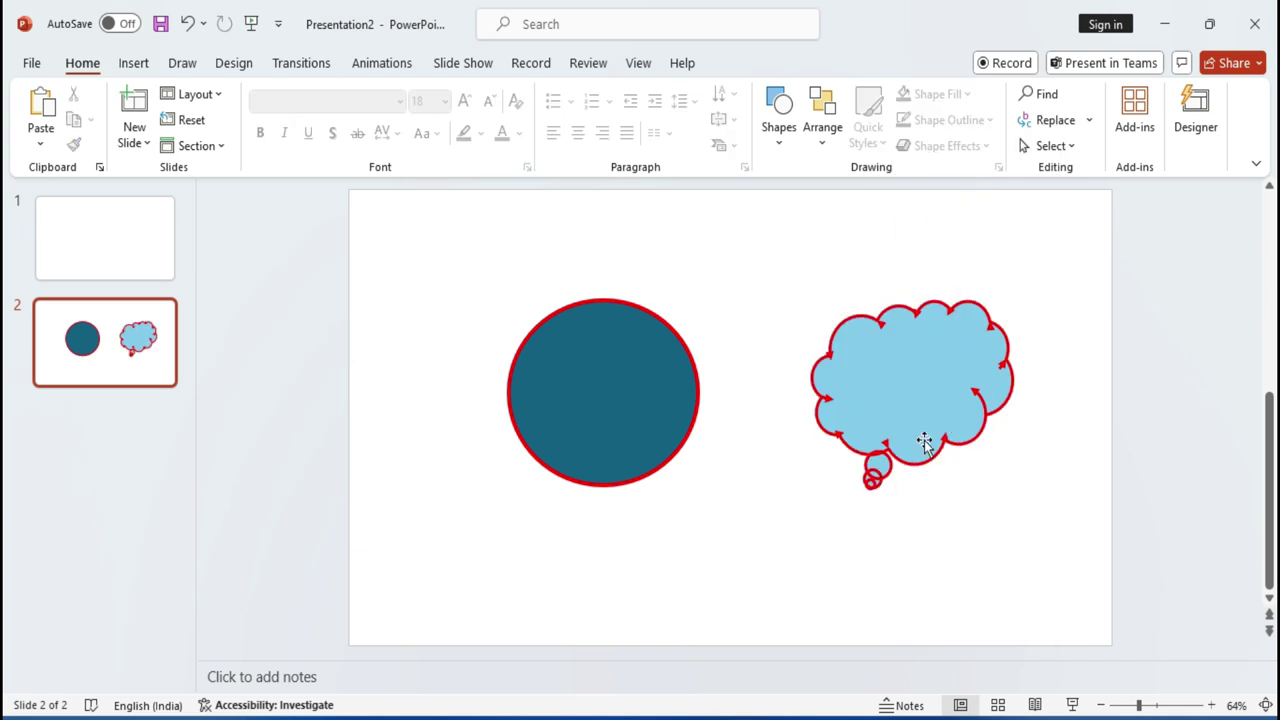
{"action": "left_click", "coordinate": [887, 404]}
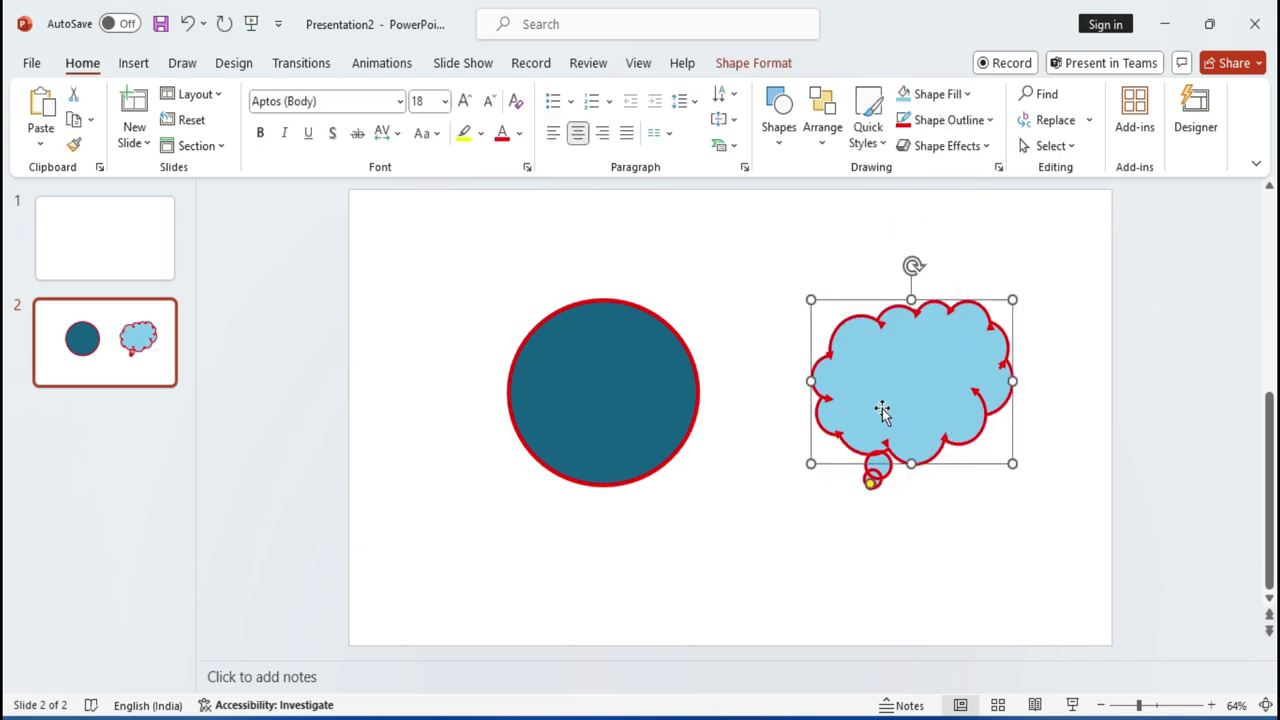
{"action": "left_click", "coordinate": [943, 148]}
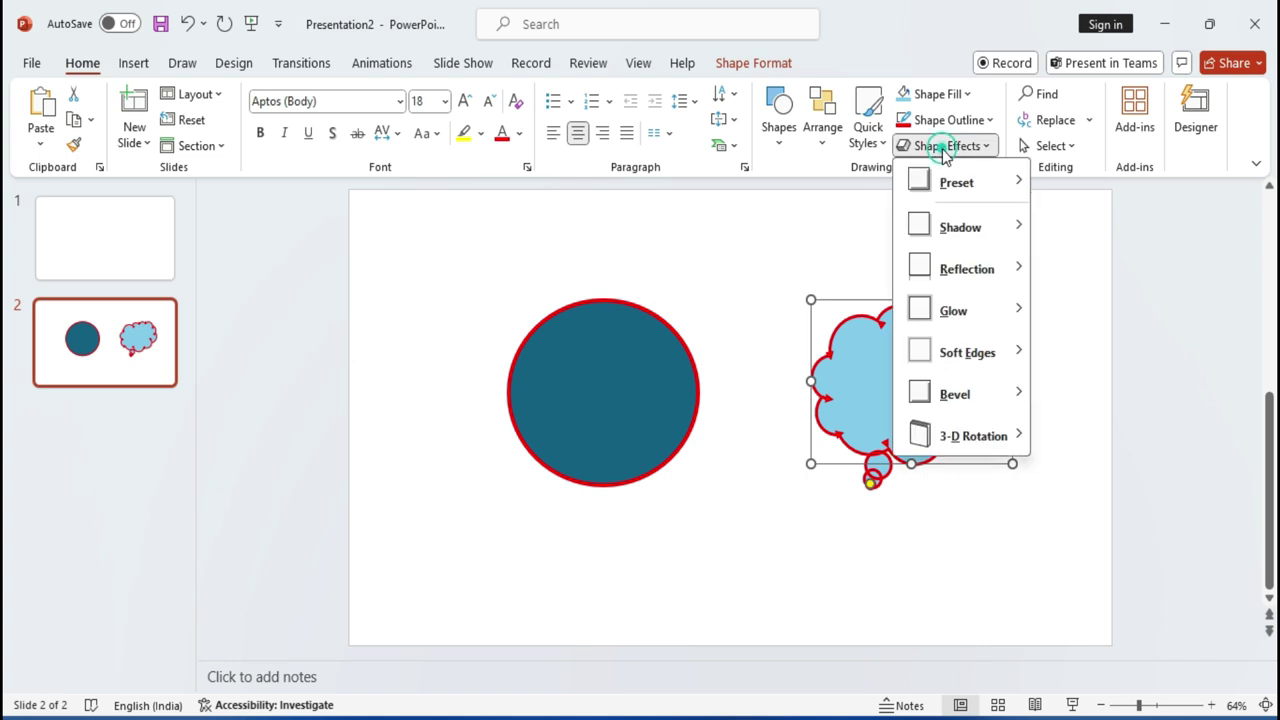
{"action": "mouse_move", "coordinate": [960, 227]}
{"action": "left_click", "coordinate": [640, 370]}
{"action": "left_click", "coordinate": [638, 366]}
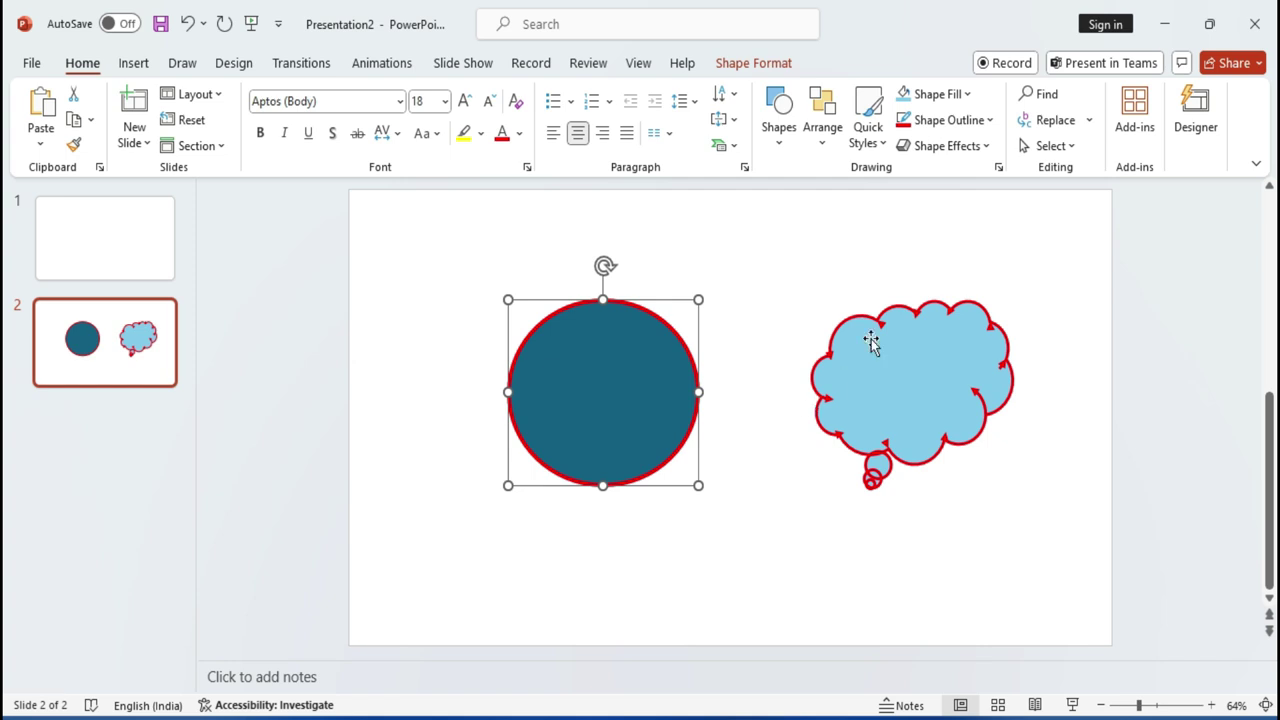
Delete the cloud callout, then apply a bevel preset to the circle from Shape Effects.
{"action": "left_click", "coordinate": [874, 432]}
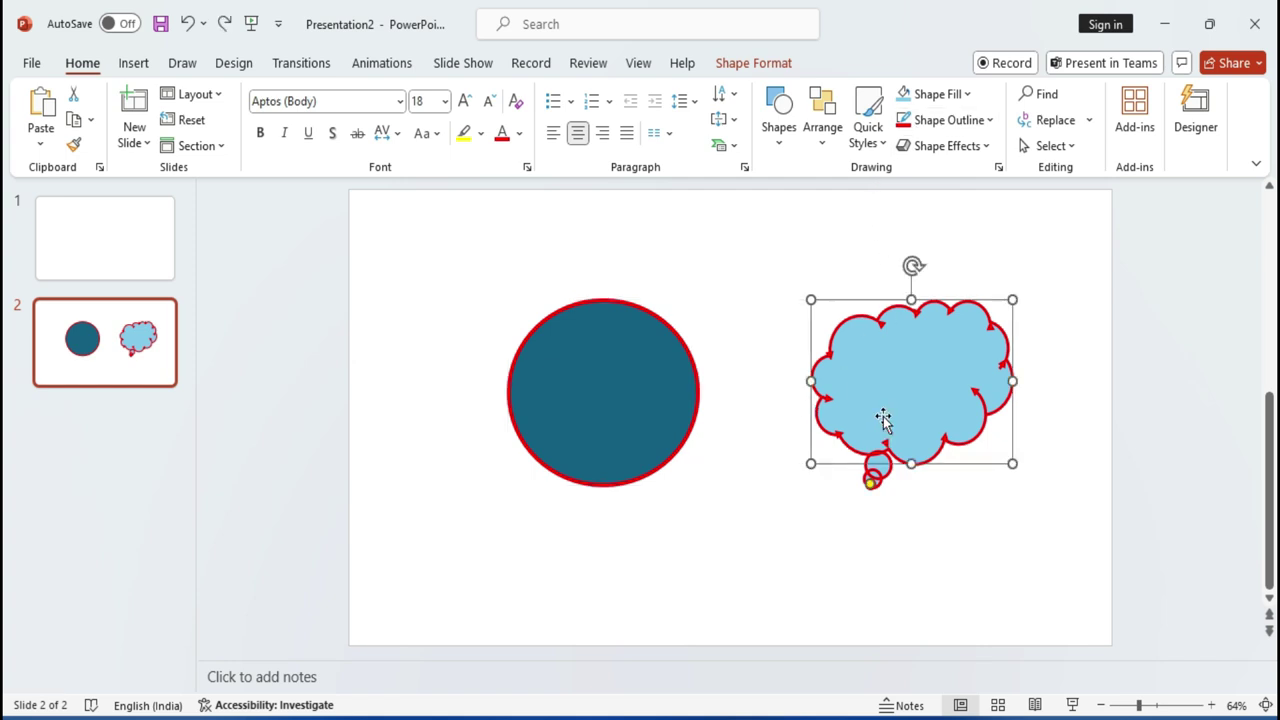
{"action": "key", "text": "Delete"}
{"action": "left_click", "coordinate": [600, 400]}
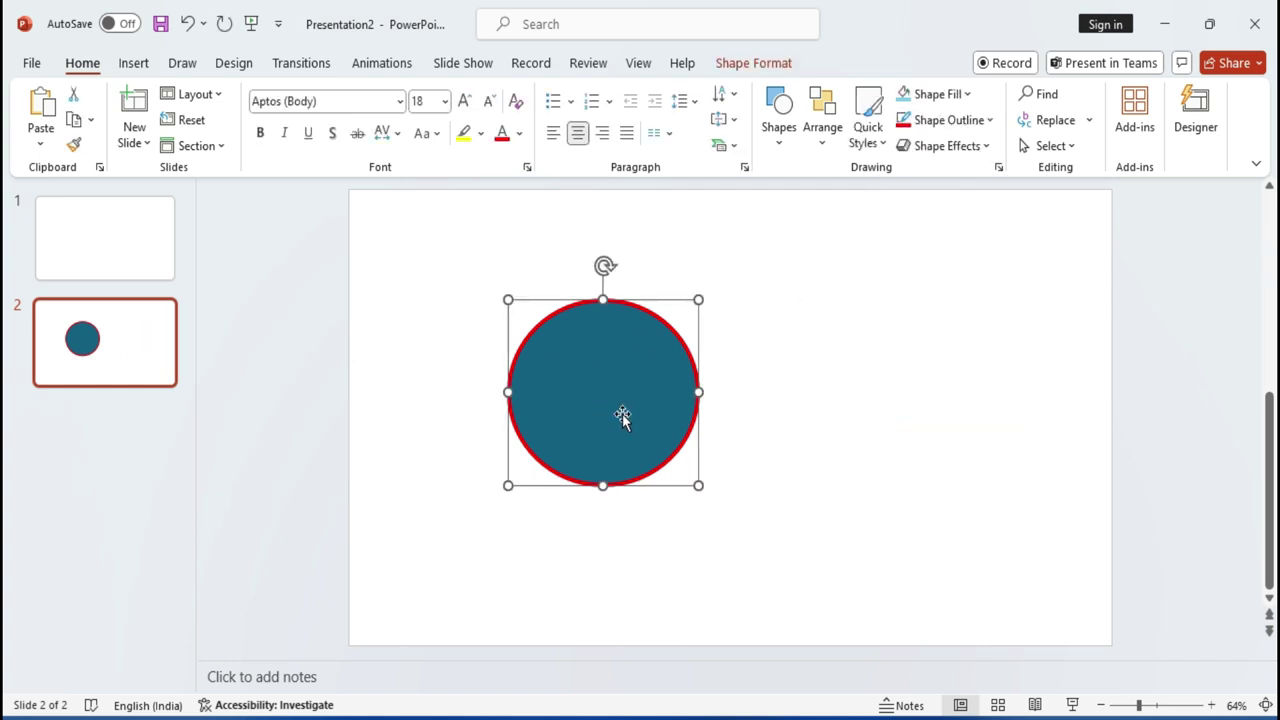
{"action": "left_click", "coordinate": [945, 146]}
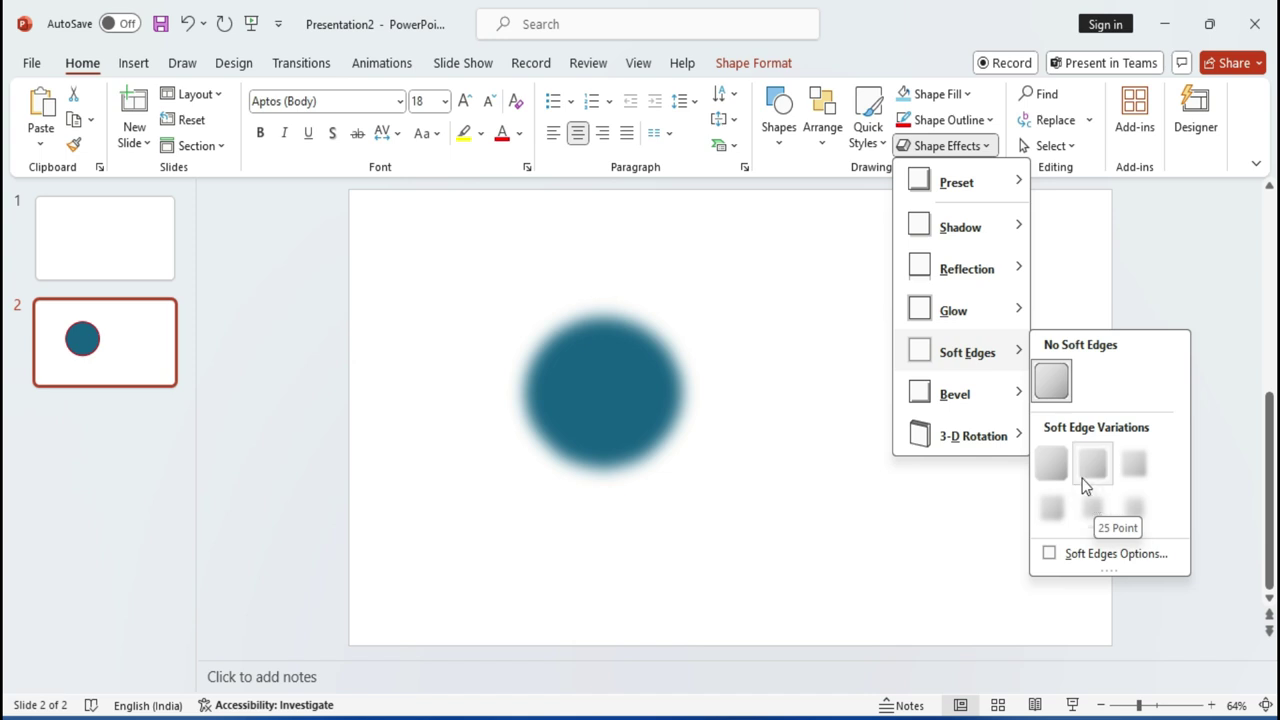
{"action": "mouse_move", "coordinate": [955, 394]}
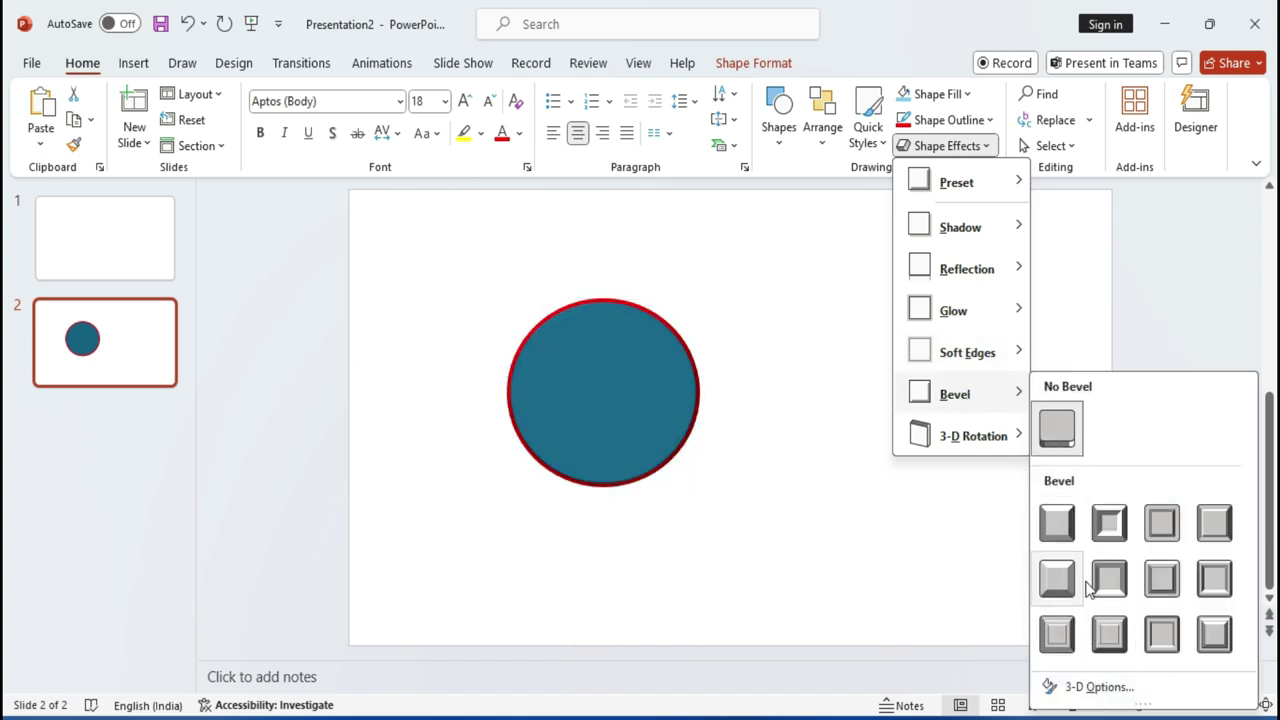
{"action": "left_click", "coordinate": [1213, 529]}
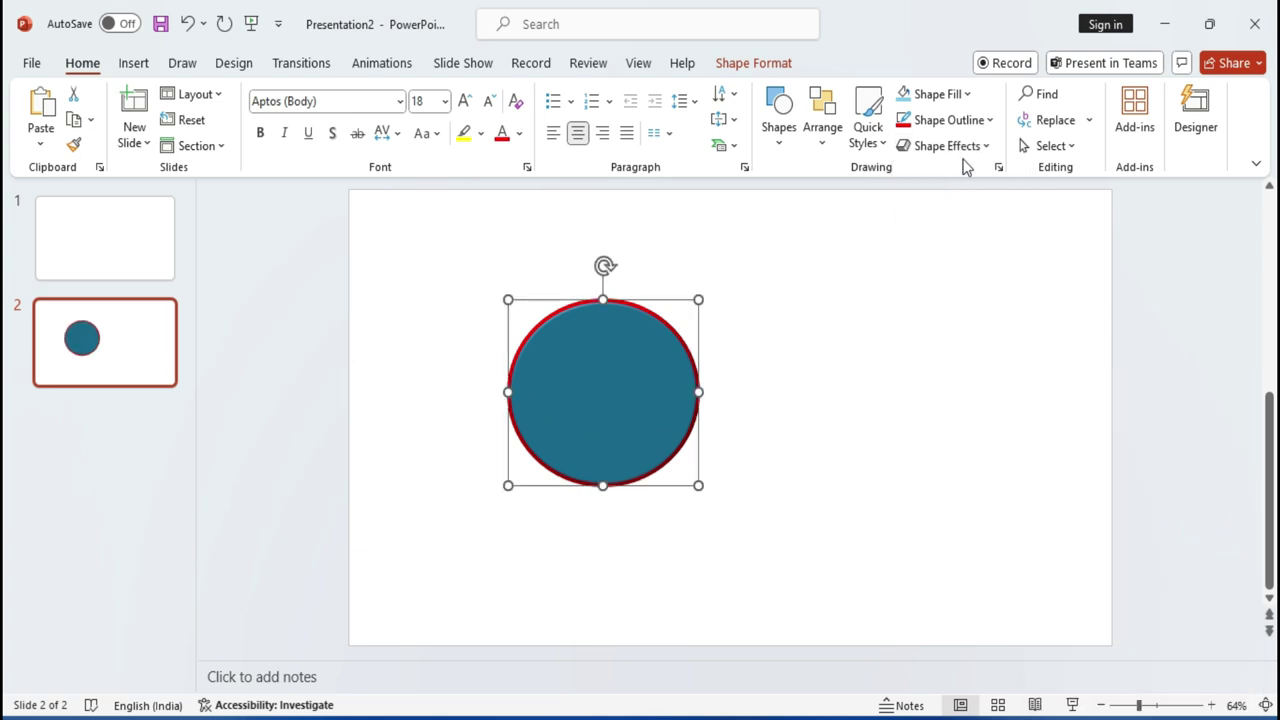
Thin the circle's outline weight to ¼ pt.
{"action": "left_click", "coordinate": [946, 97]}
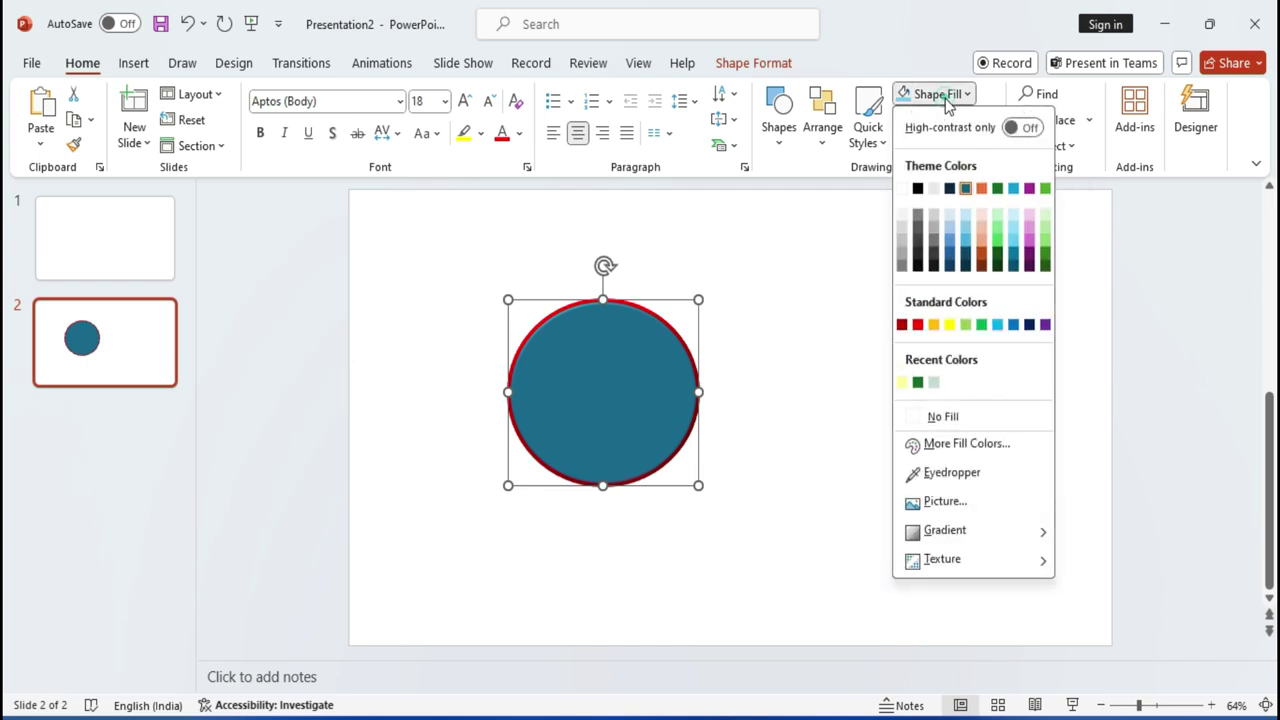
{"action": "left_click", "coordinate": [945, 120]}
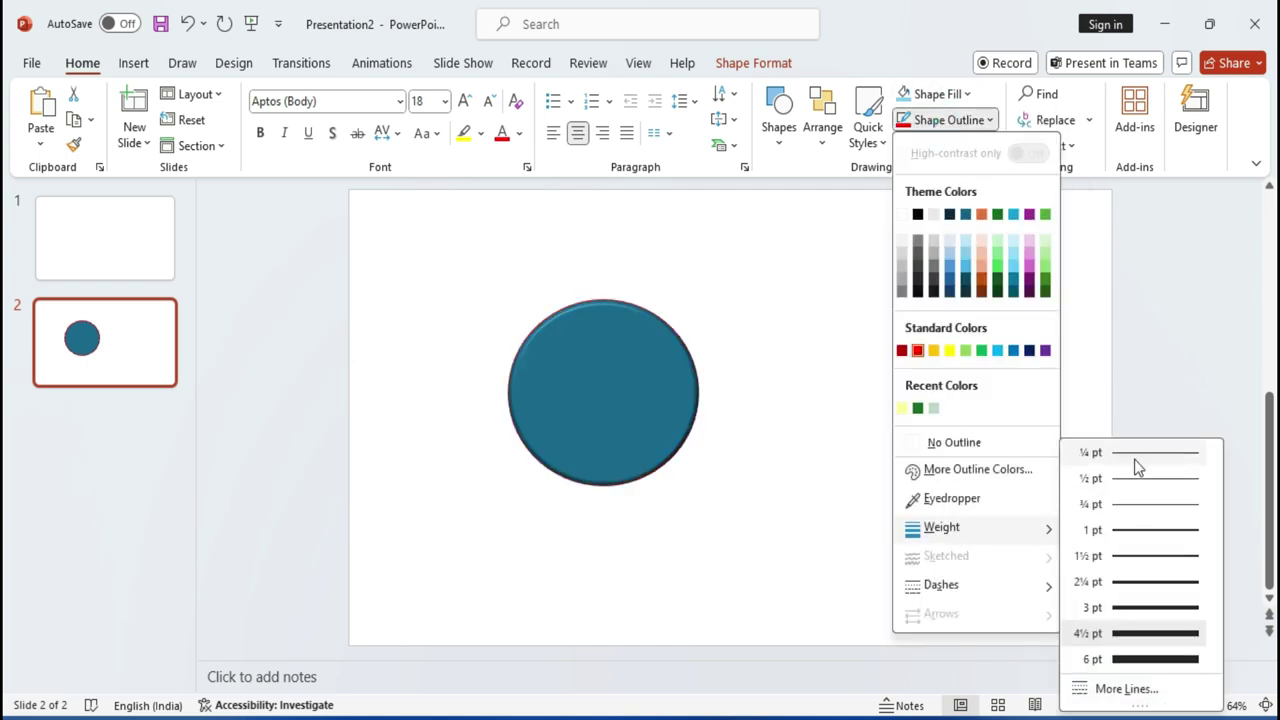
{"action": "left_click", "coordinate": [1136, 462]}
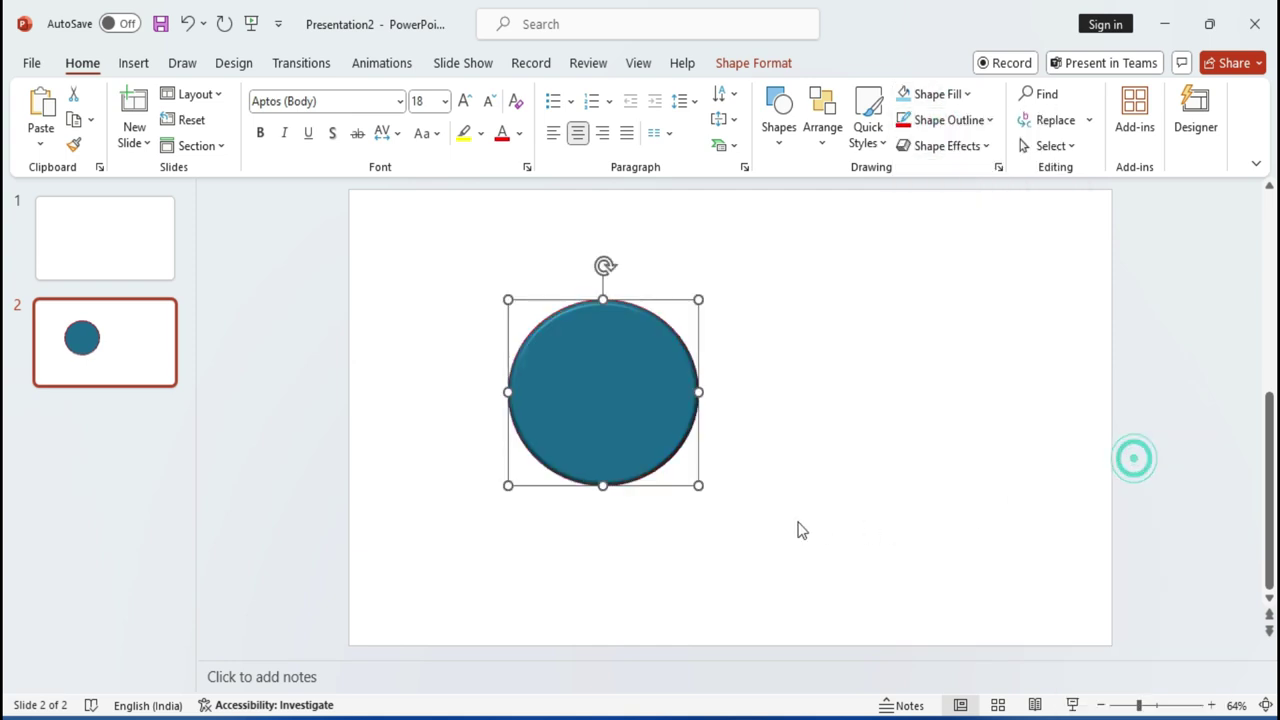
Tilt the circle with an Oblique 3-D rotation preset and bring up its 3-D Rotation Options.
{"action": "left_click", "coordinate": [950, 146]}
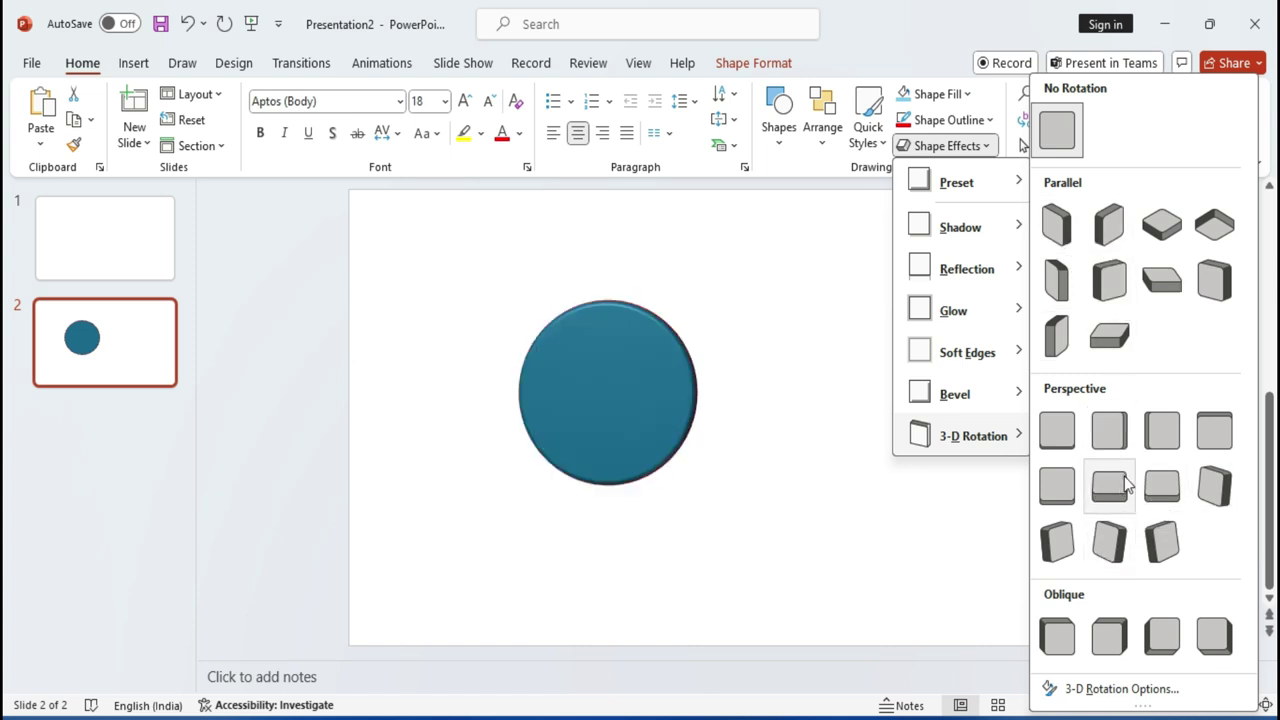
{"action": "left_click", "coordinate": [1062, 632]}
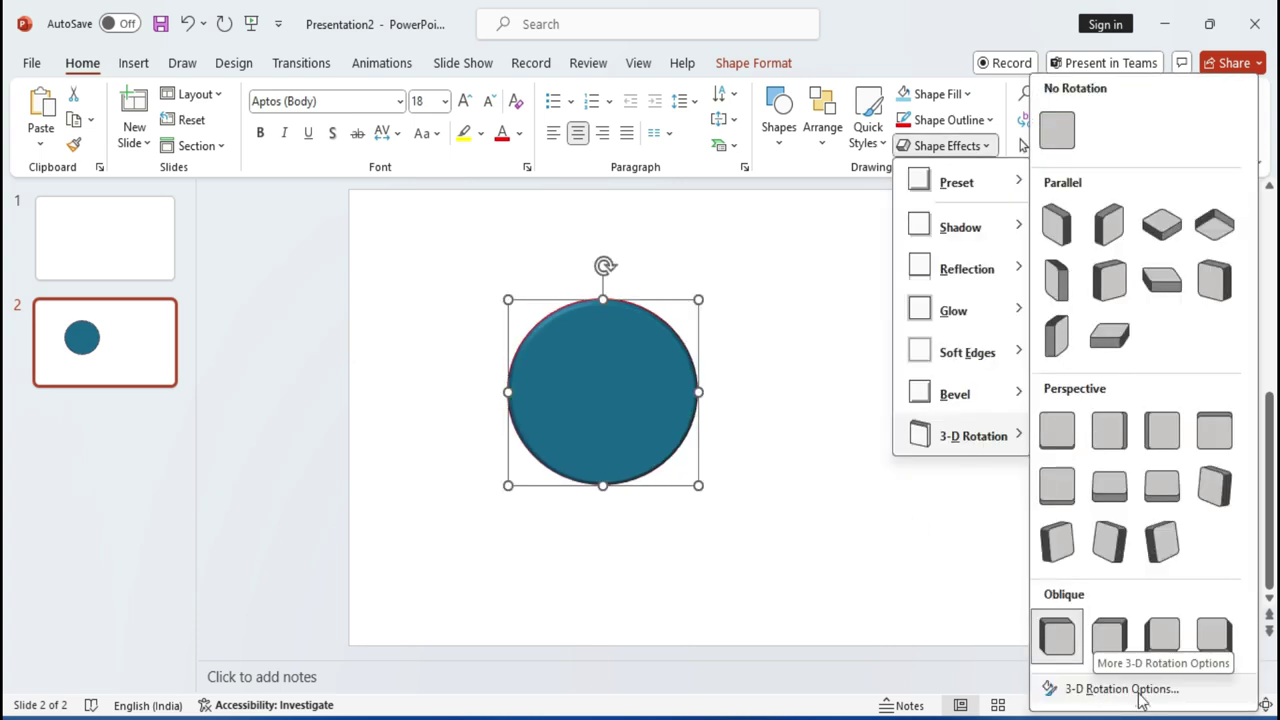
{"action": "left_click", "coordinate": [1120, 689]}
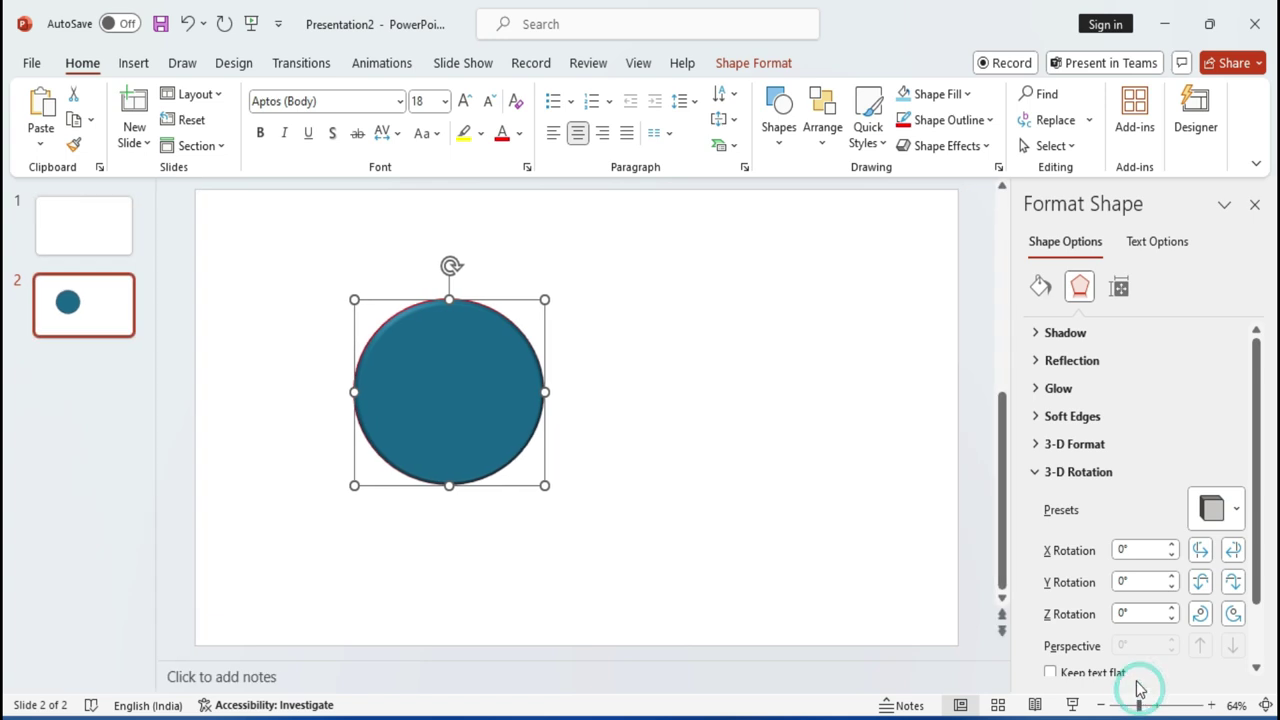
Set the circle's X rotation to 10° in the Format Shape pane.
{"action": "scroll", "coordinate": [1118, 543], "scroll_direction": "down", "scroll_amount": 1}
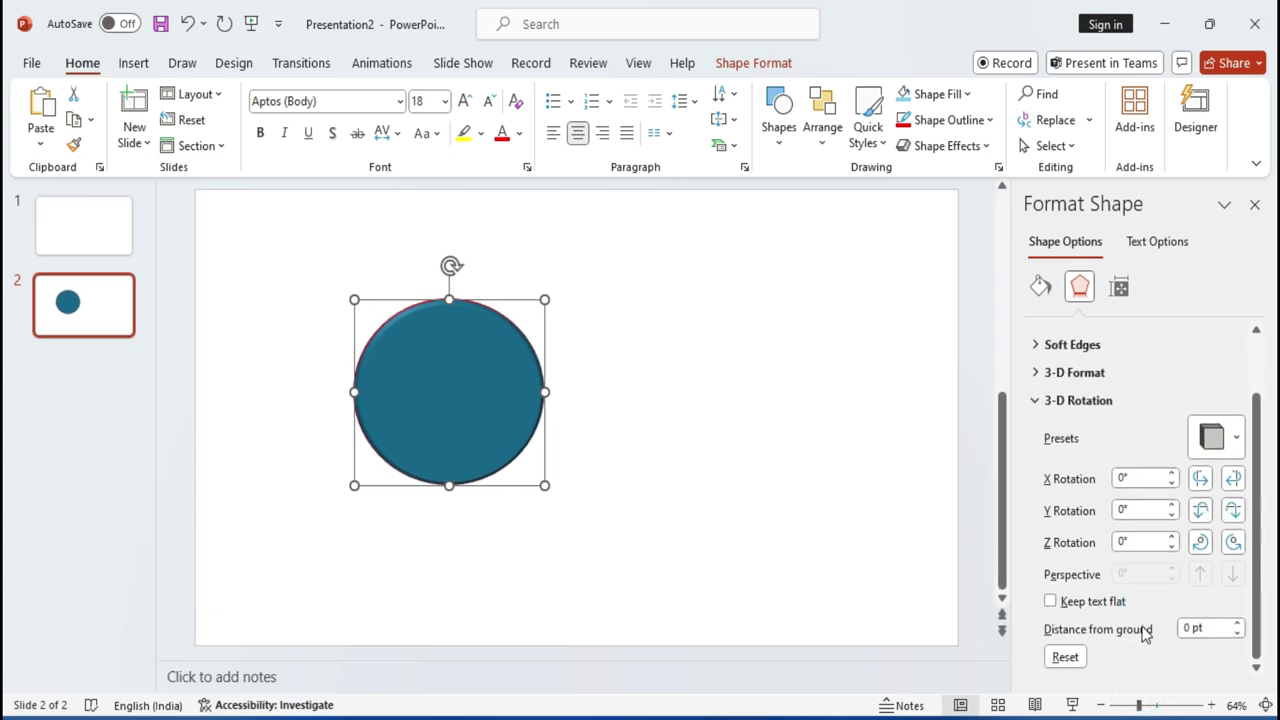
{"action": "left_click", "coordinate": [1171, 473]}
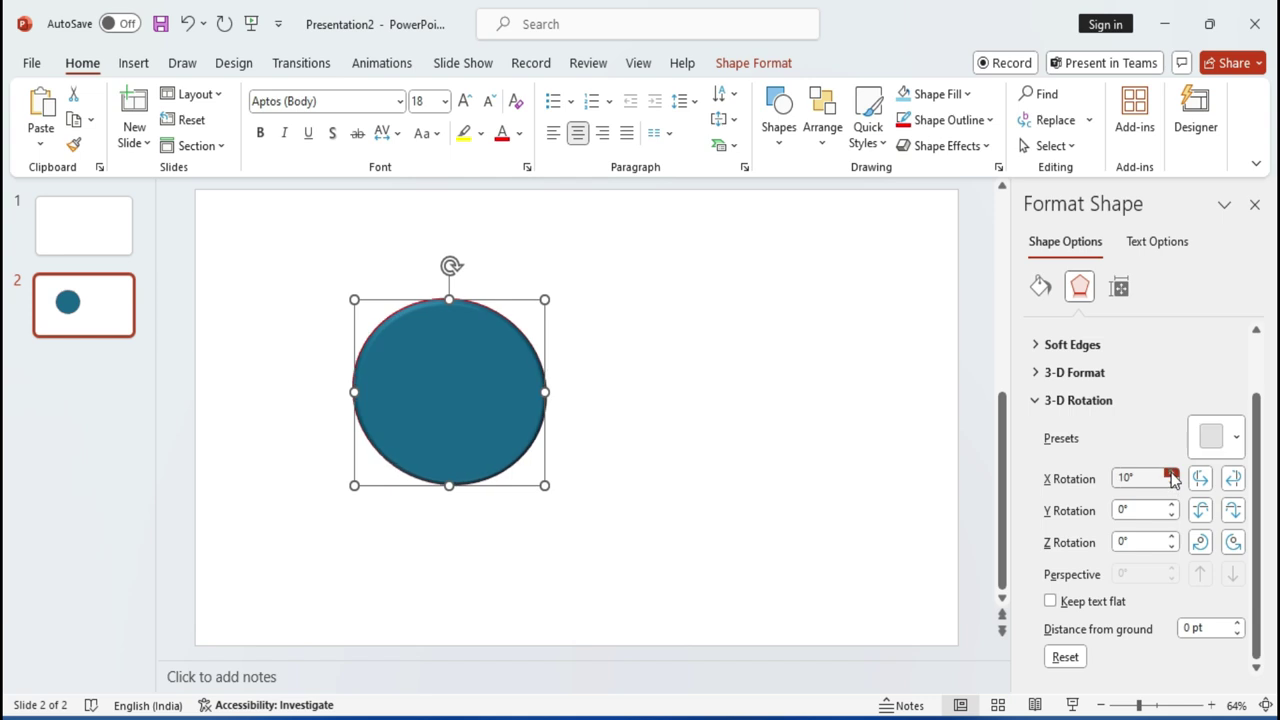
{"action": "left_click", "coordinate": [1171, 483]}
{"action": "left_click", "coordinate": [1171, 483]}
{"action": "left_click", "coordinate": [1171, 483]}
{"action": "left_click", "coordinate": [1171, 483]}
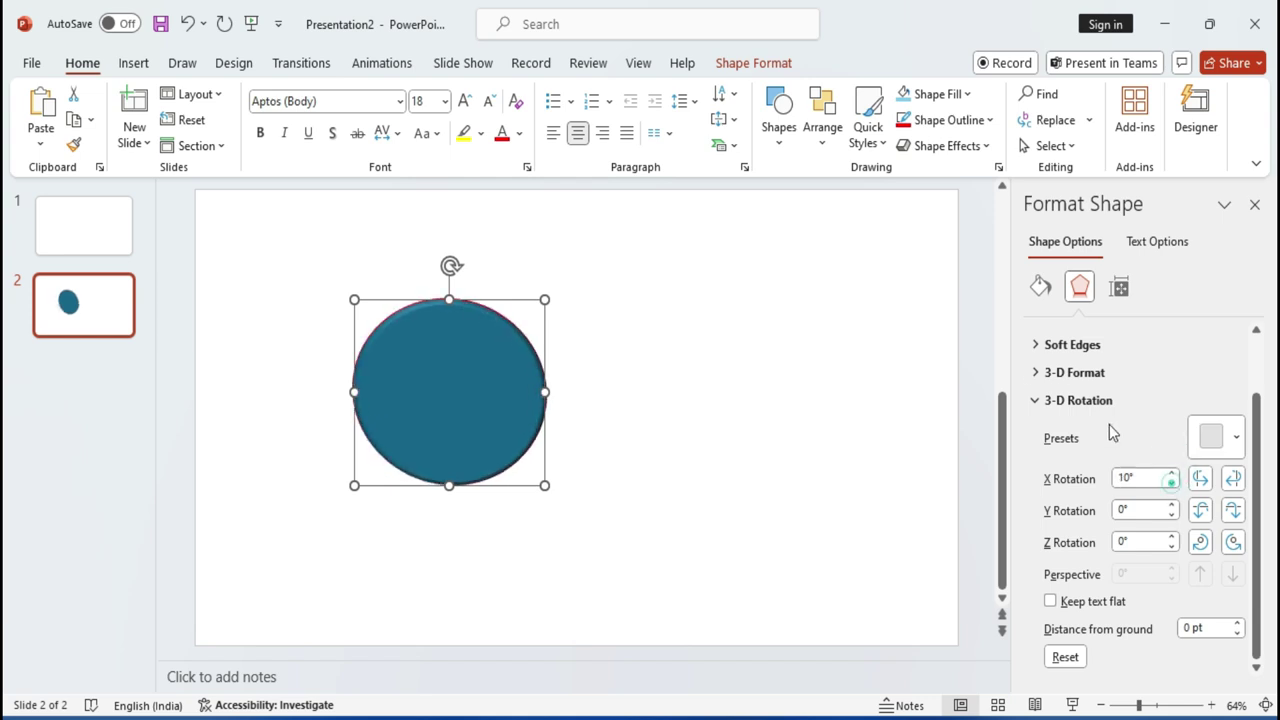
Give the circle soft edges with a size of 61 pt.
{"action": "left_click", "coordinate": [1037, 346]}
{"action": "left_click_drag", "start_coordinate": [1078, 404], "coordinate": [1114, 406]}
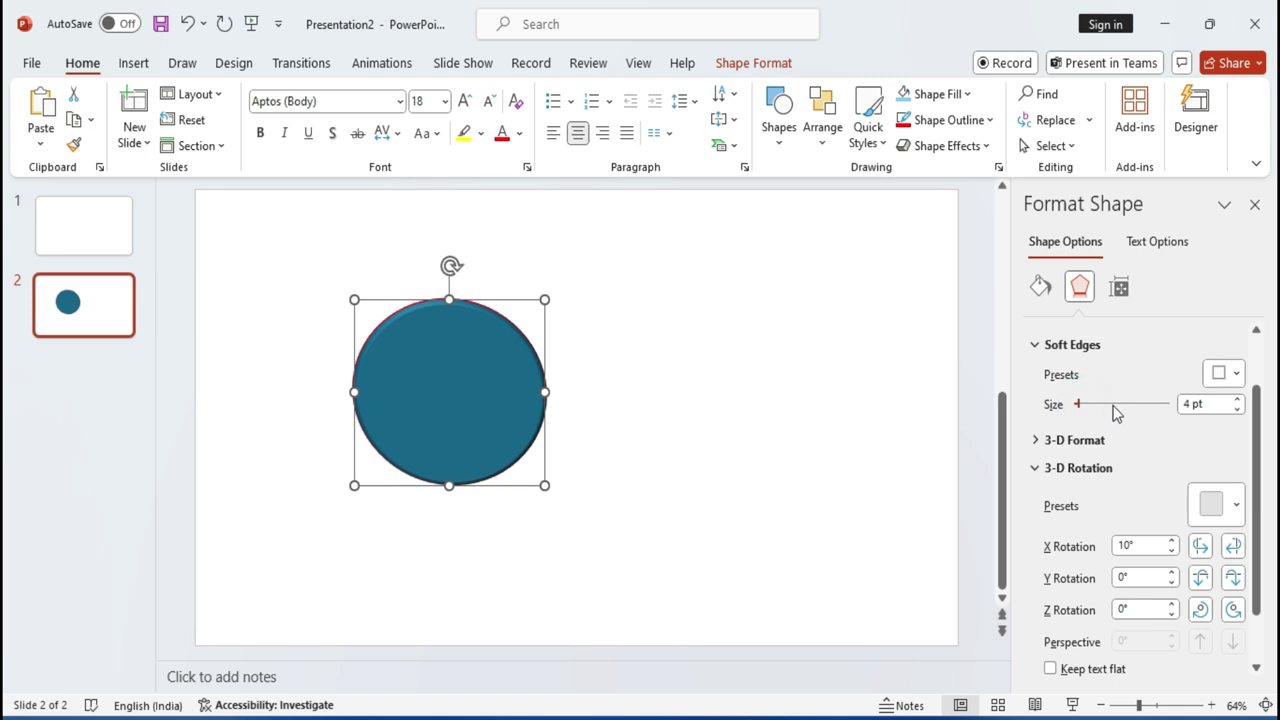
{"action": "left_click", "coordinate": [1131, 405]}
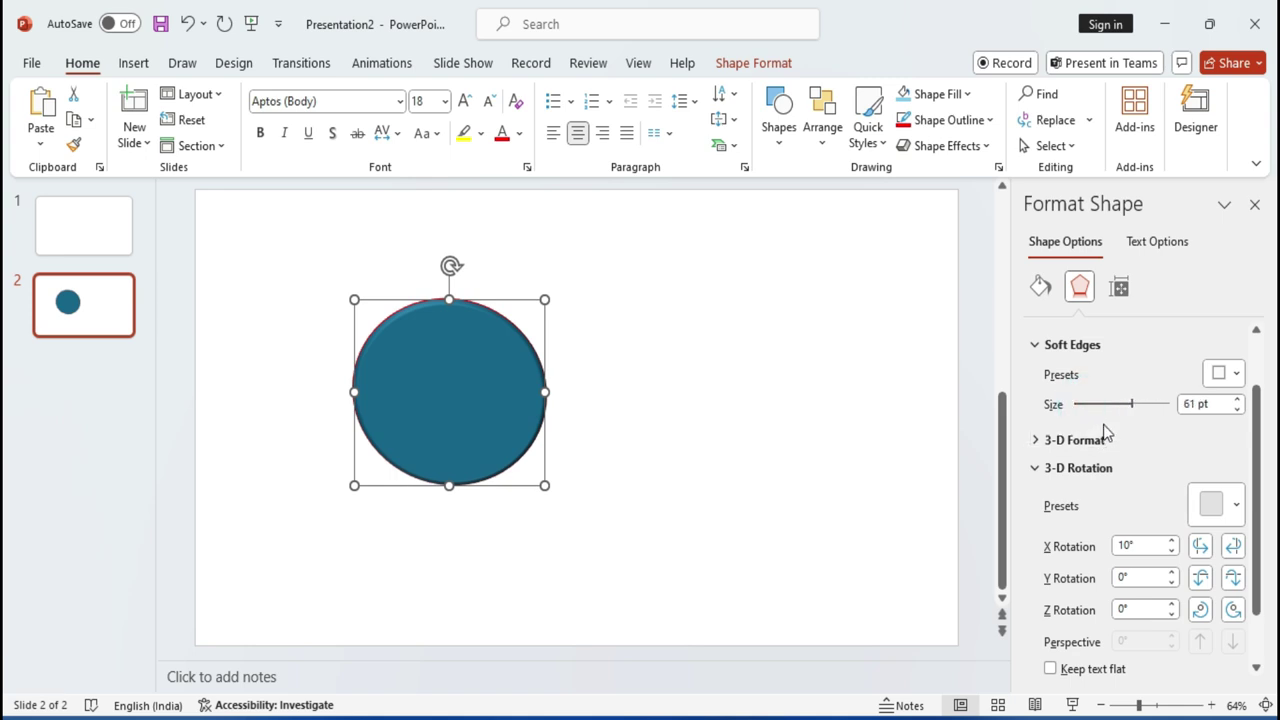